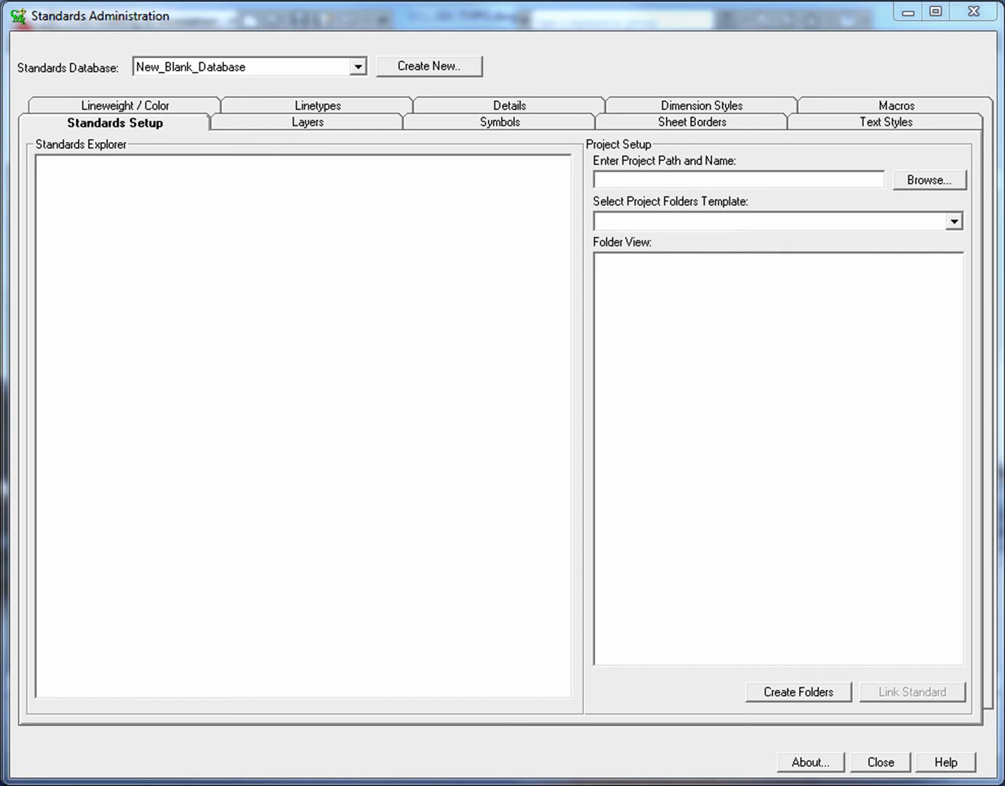
Start a new discipline named Arch with five layer categories.
right_click(260, 314)
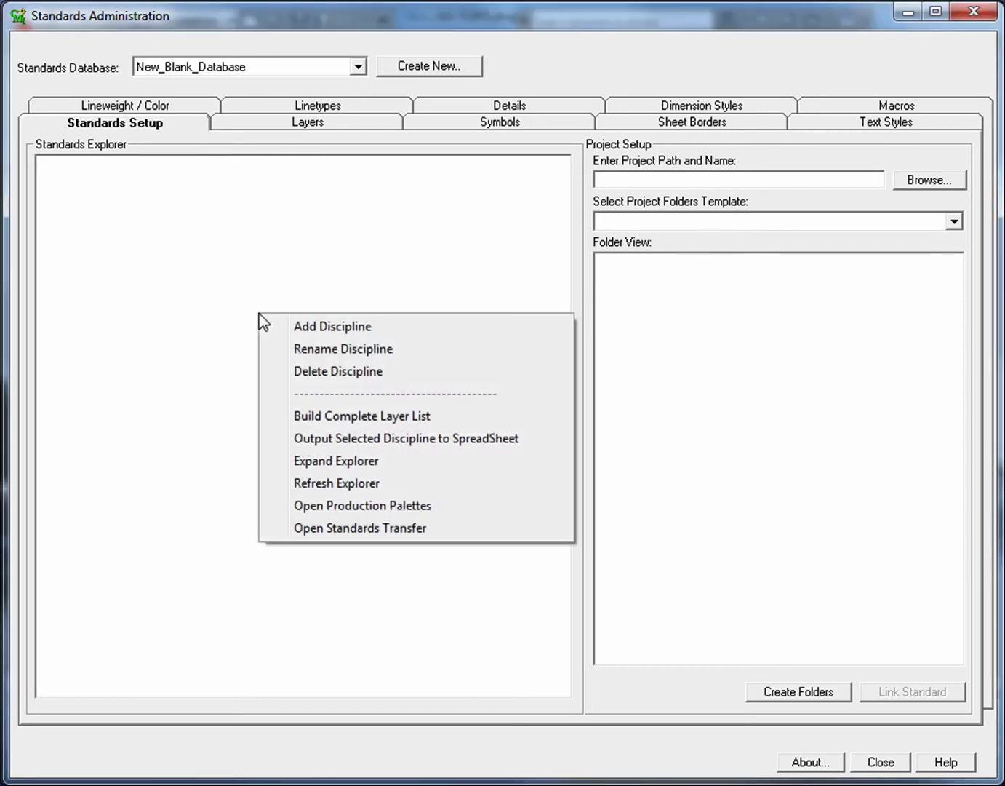
left_click(307, 324)
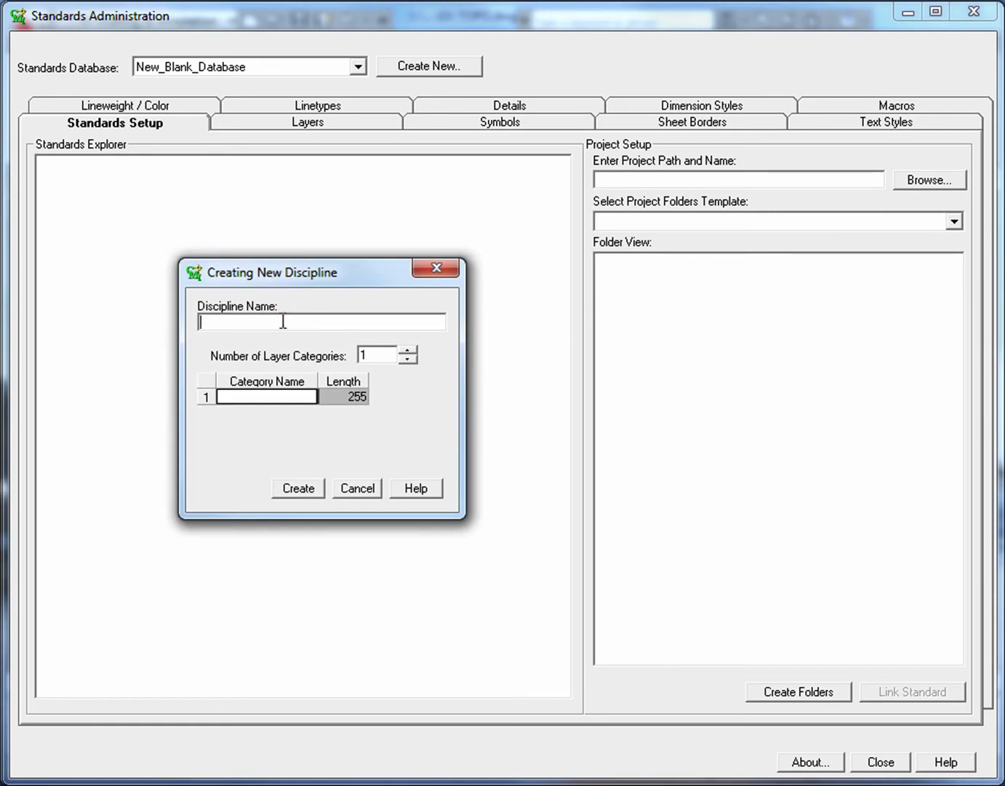
left_click(409, 349)
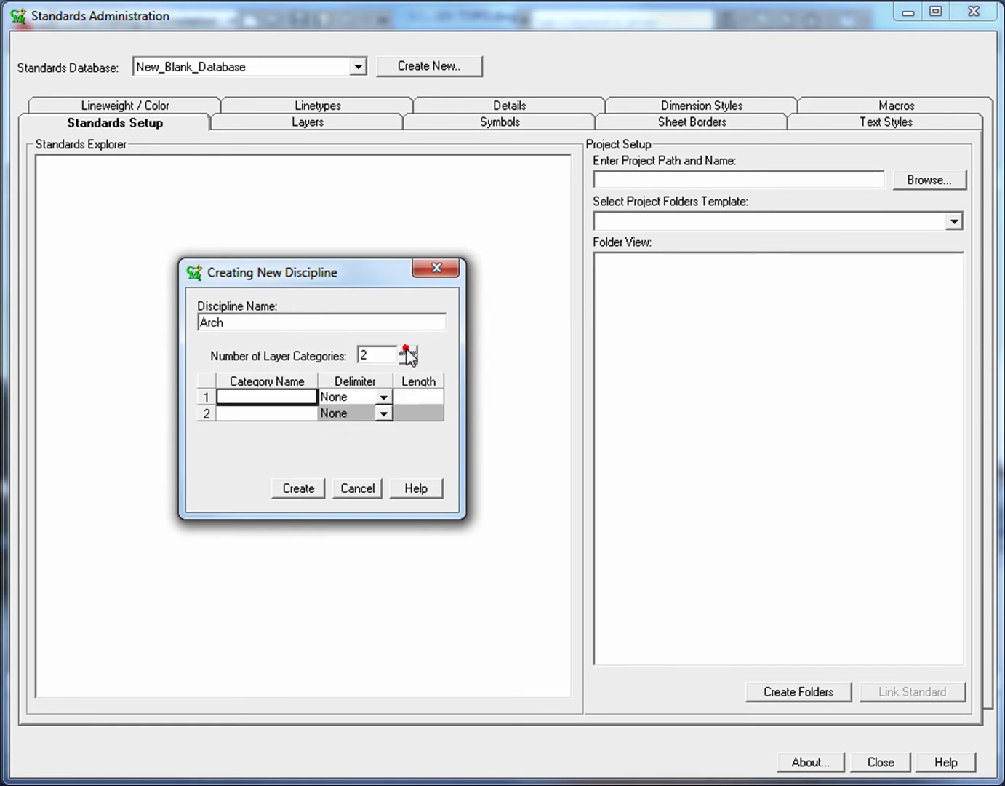
left_click(409, 349)
left_click(408, 349)
left_click(408, 350)
Set the delimiter of layer categories 1 through 4 to Dash.
left_click(383, 397)
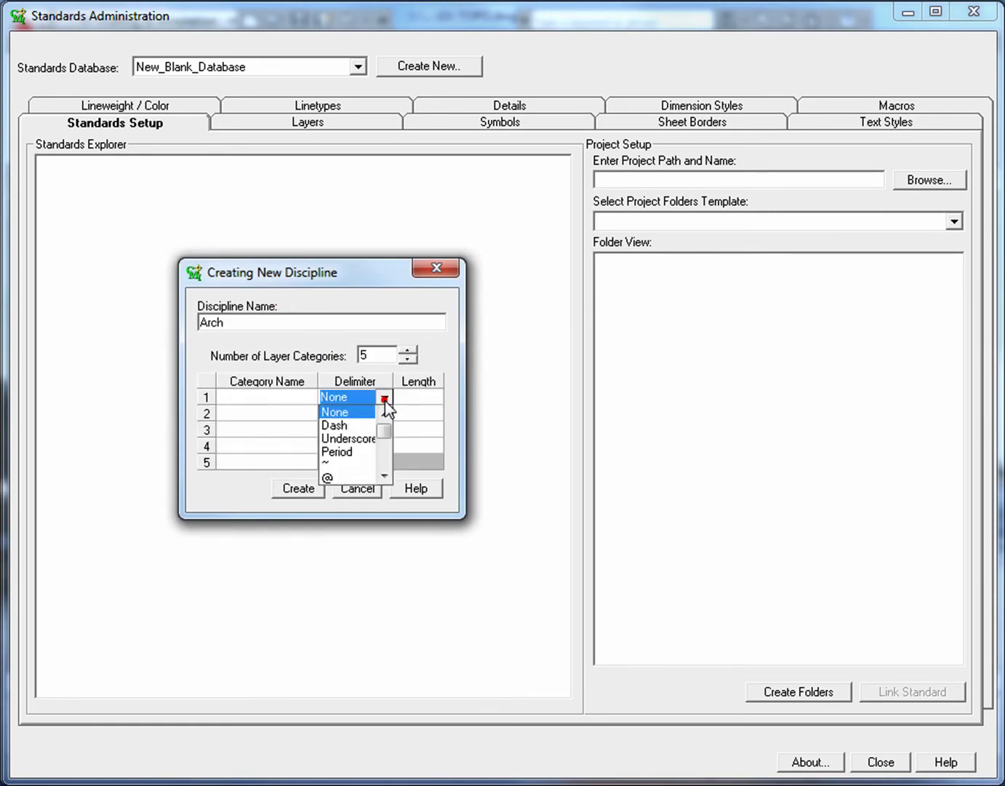
left_click(350, 422)
left_click(383, 413)
left_click(350, 441)
left_click(383, 428)
left_click(350, 459)
left_click(383, 446)
left_click(337, 474)
Name the five categories Discipline, Major, Minor, Minor2 and Status, and create the discipline.
left_click(275, 398)
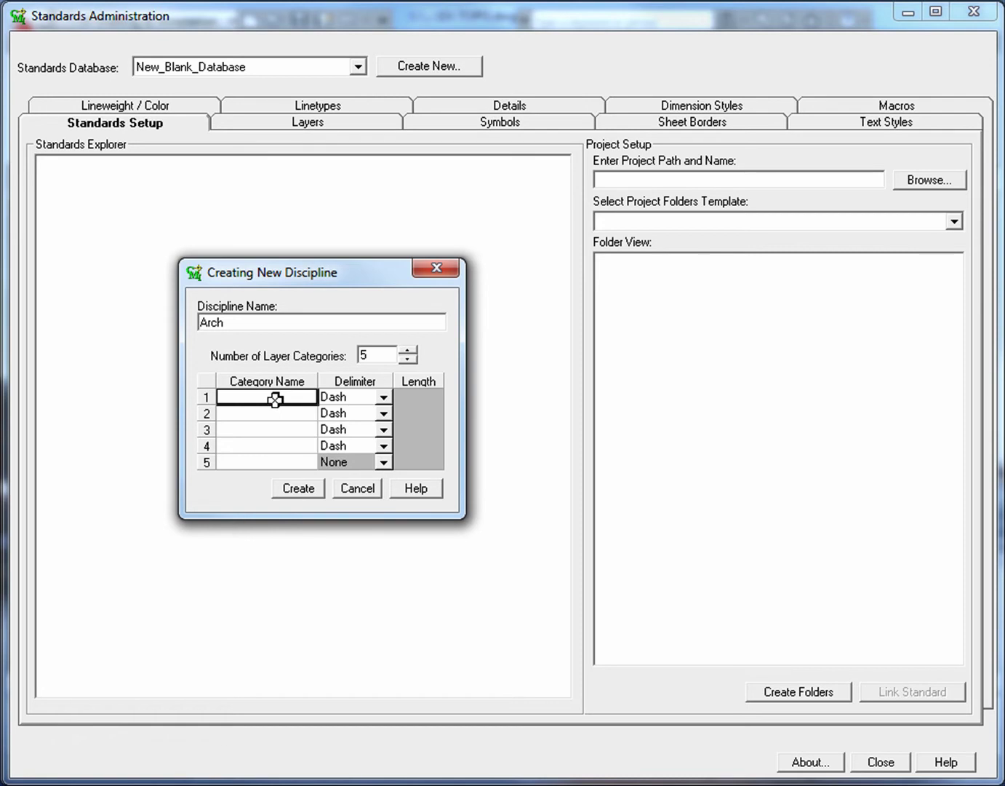
type("Discipline")
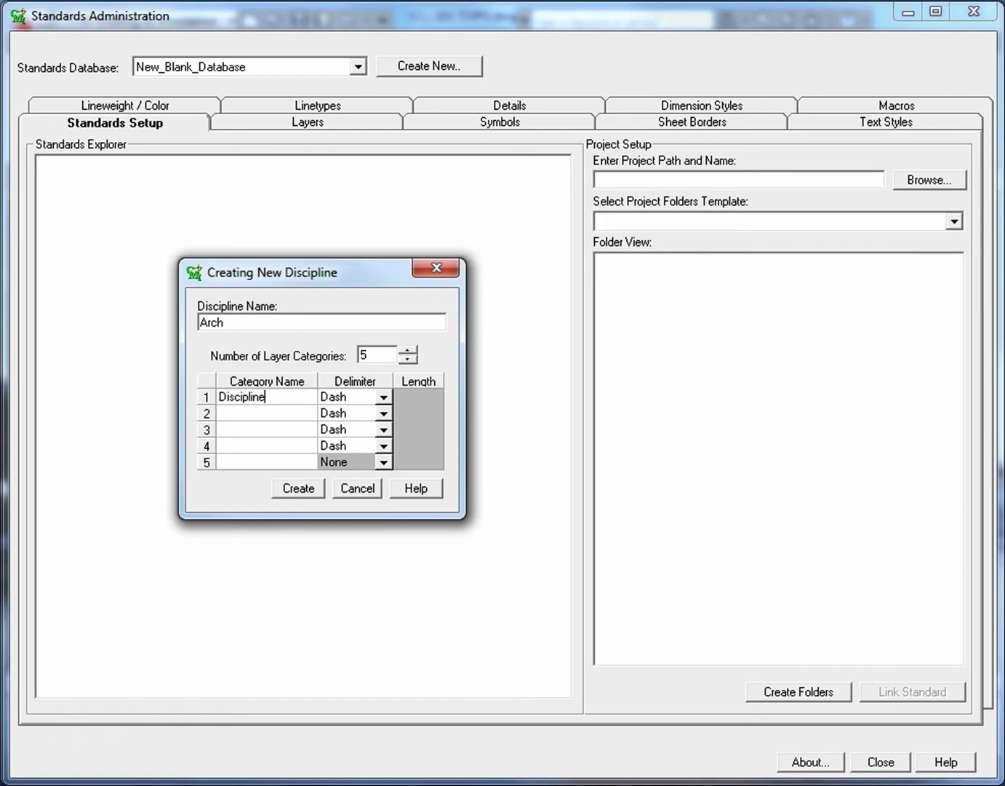
left_click(280, 413)
type("Major")
left_click(273, 431)
type("Minor")
left_click(275, 446)
type("Mi")
left_click(280, 460)
type("Status")
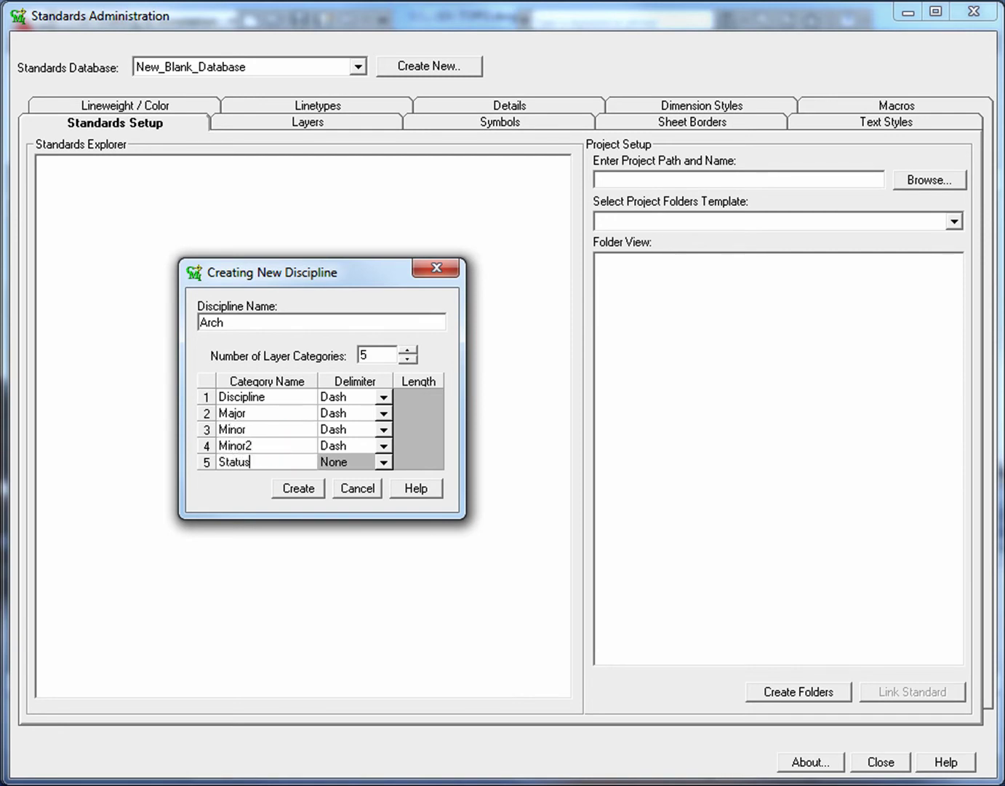
left_click(308, 488)
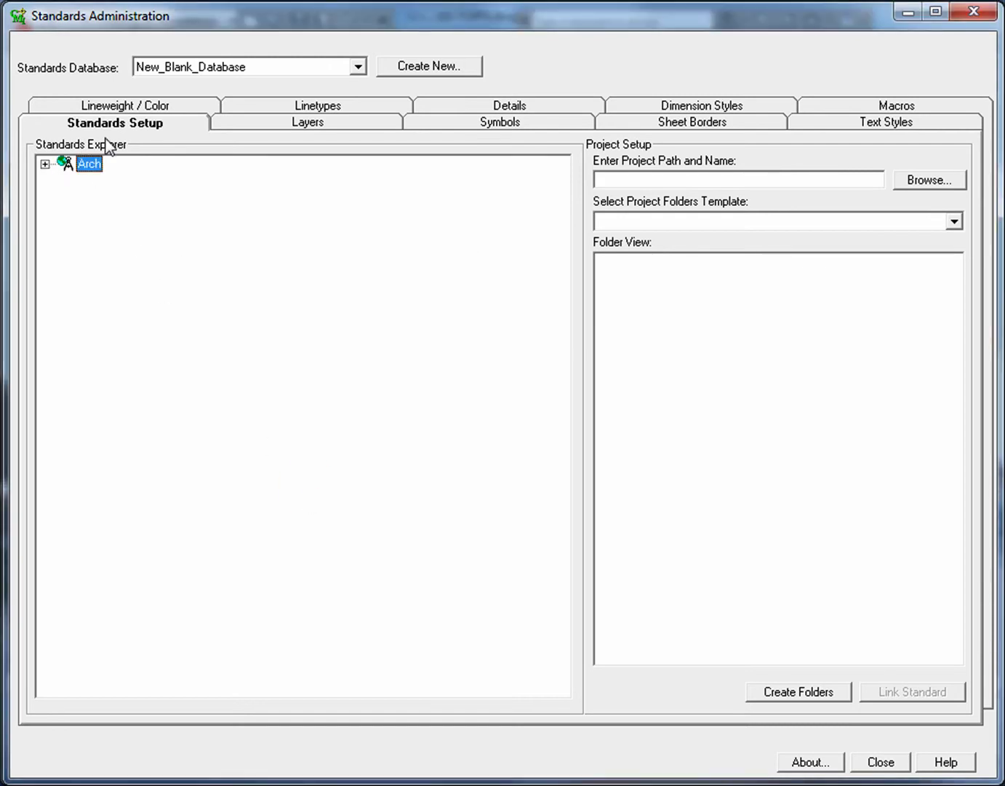
Load Architectural.xls from C:\Demo\DataBaseFromScratch\Example Import Spreasheet Format for importing layers from a spreadsheet.
left_click(298, 125)
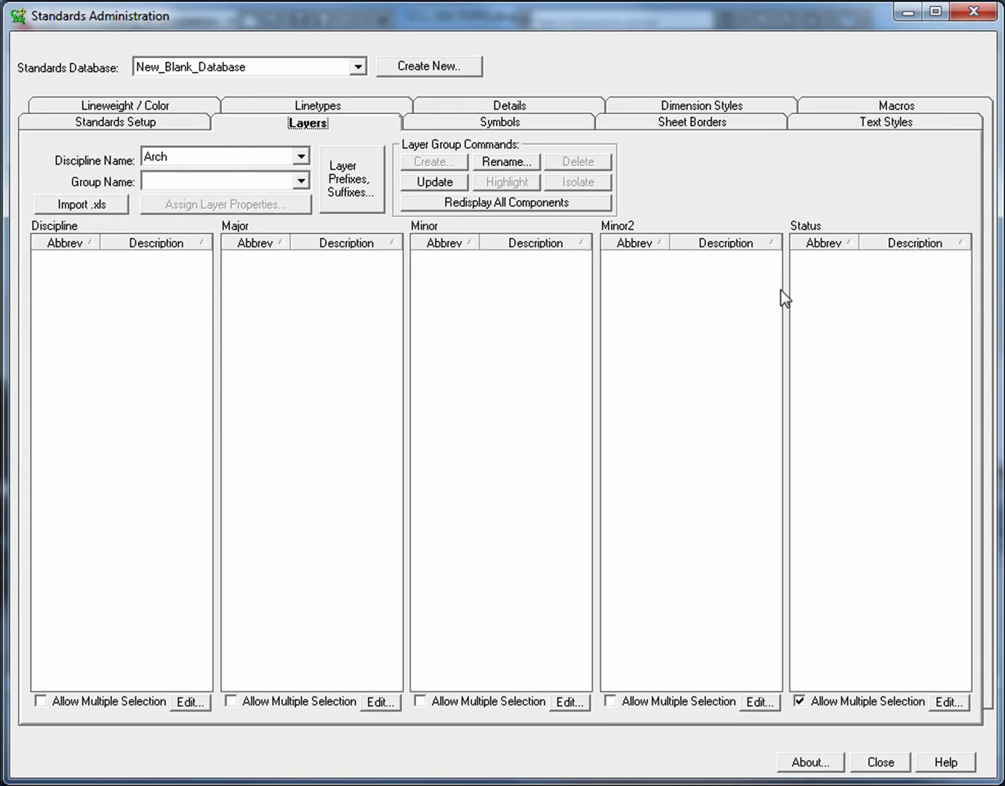
left_click(81, 199)
left_click_drag(408, 0, 426, 73)
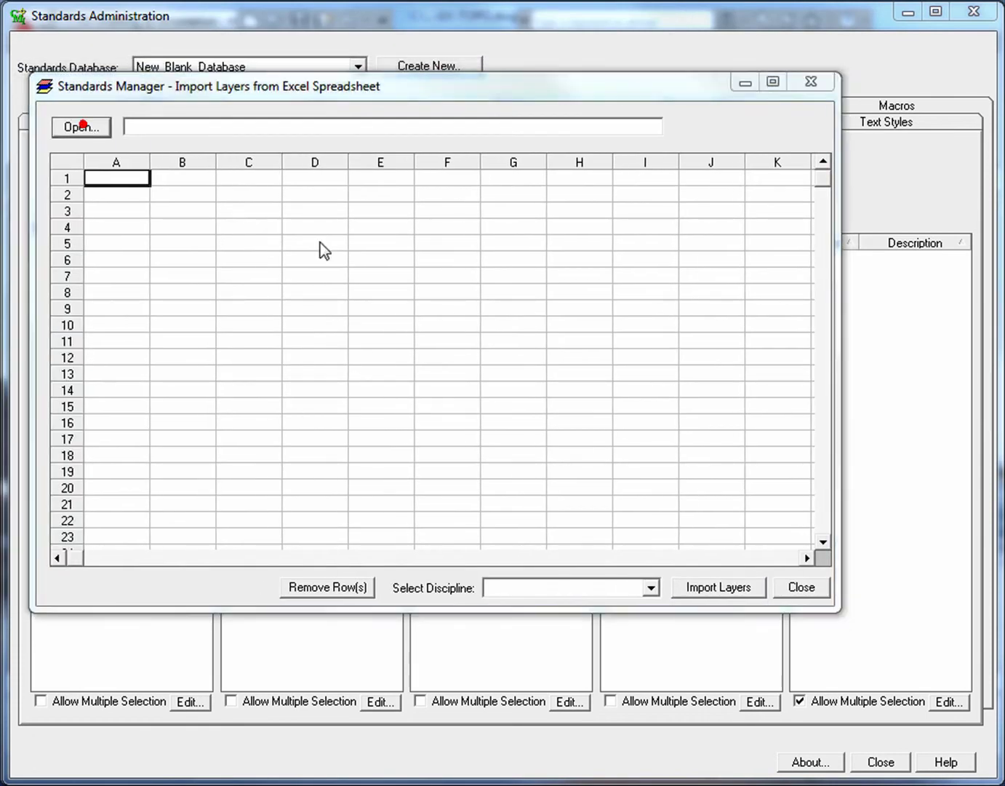
left_click(78, 127)
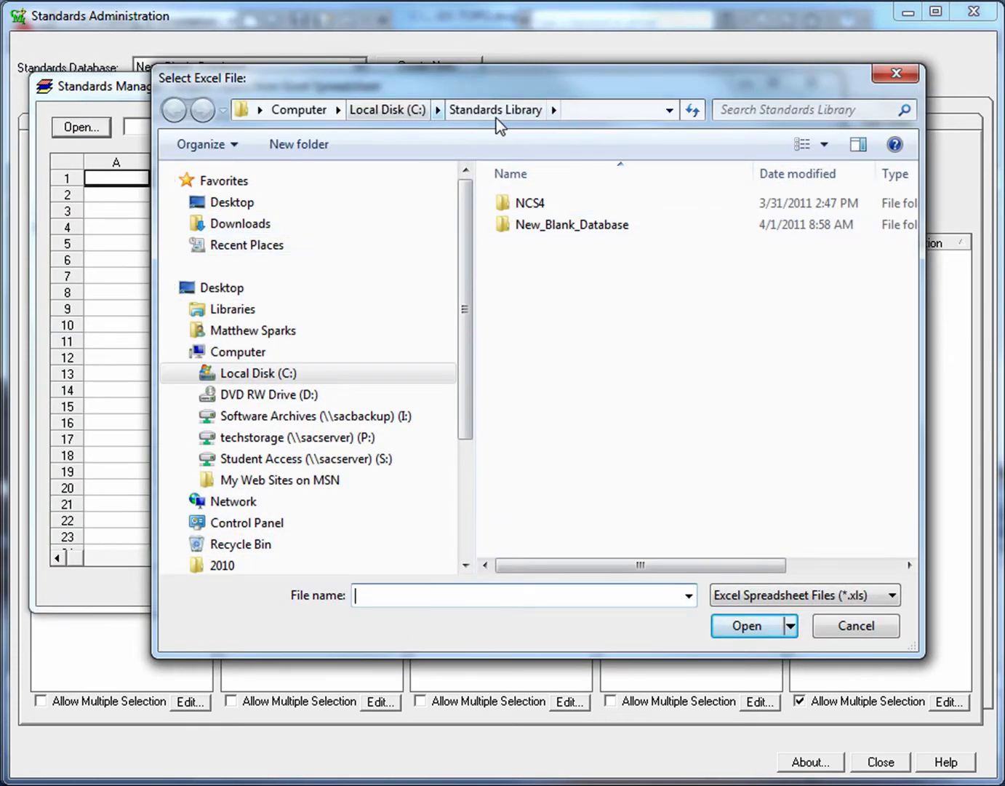
left_click(410, 109)
left_click(542, 350)
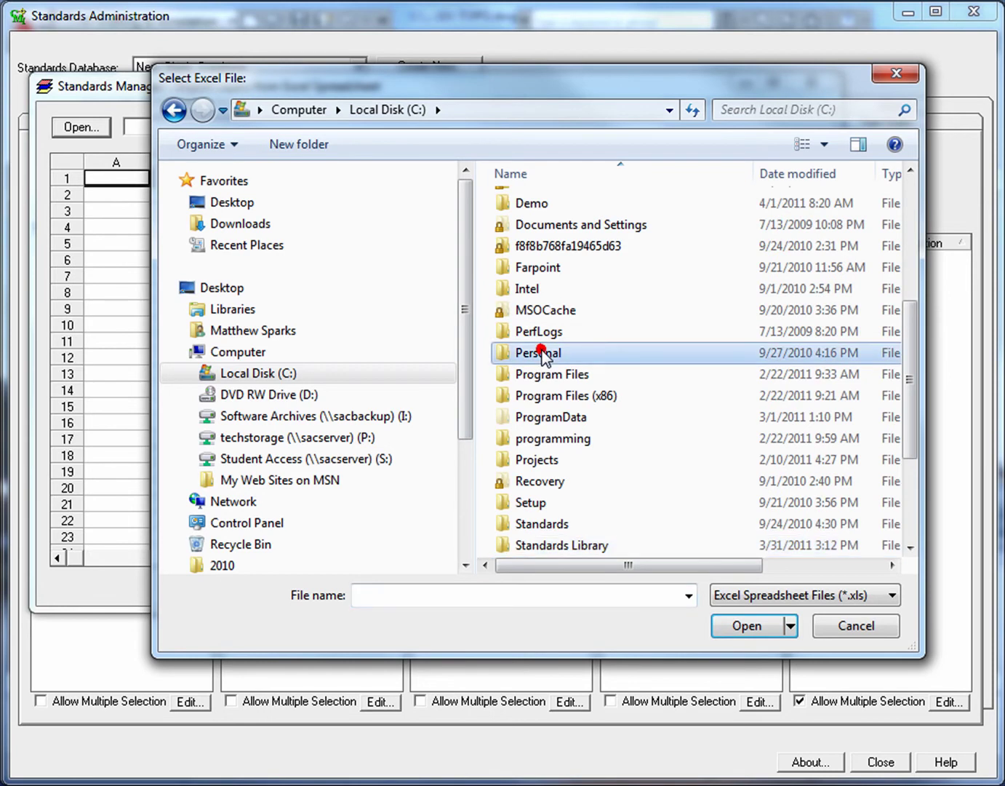
key("d")
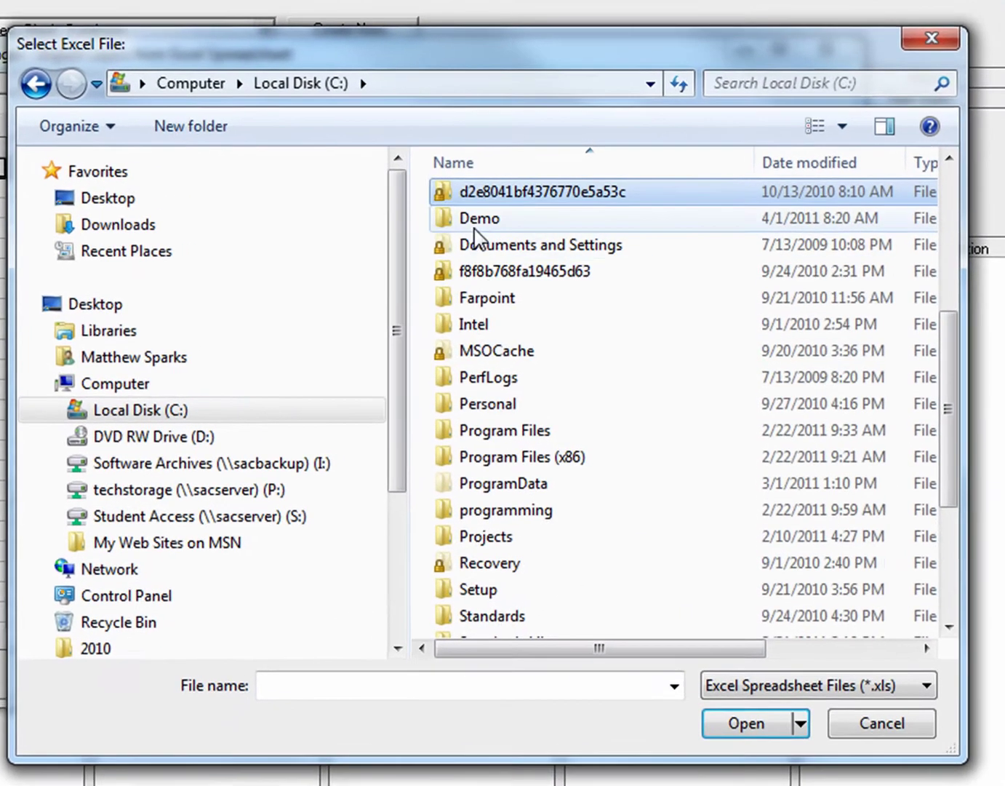
double_click(472, 221)
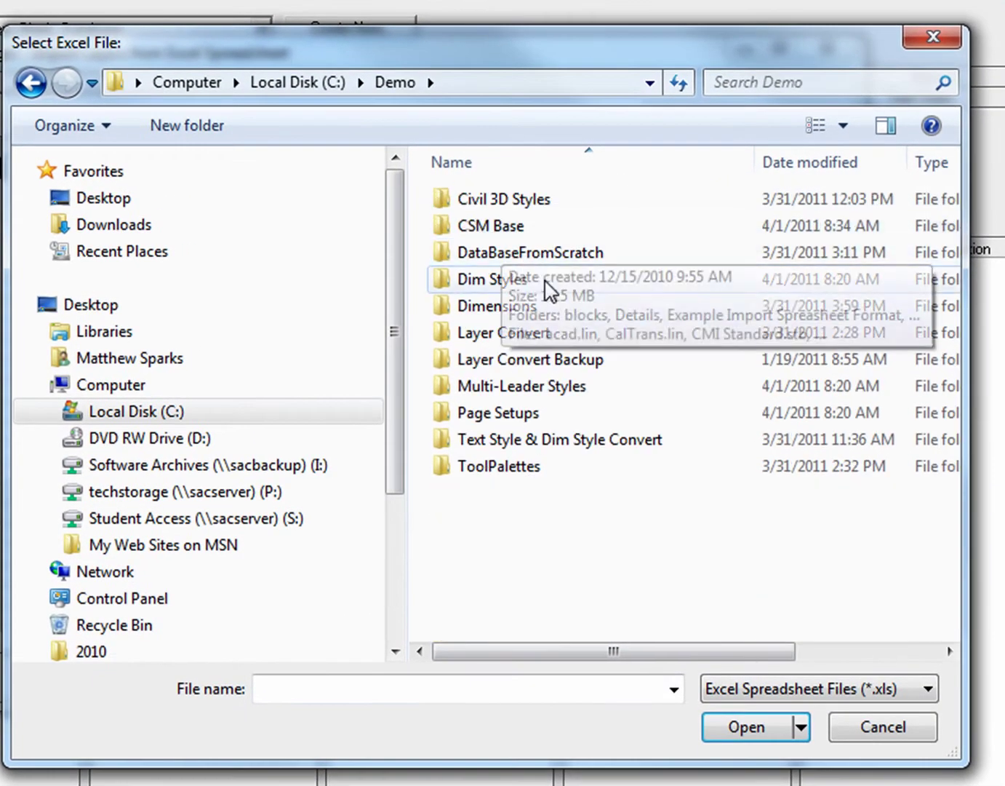
double_click(517, 251)
double_click(529, 253)
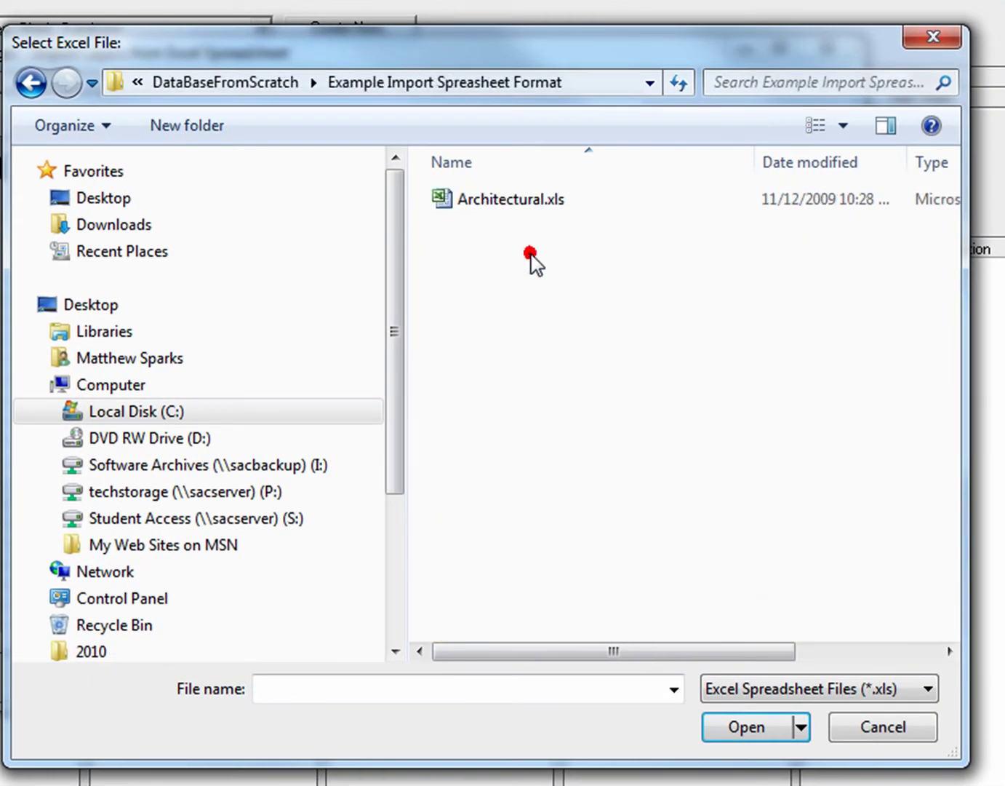
double_click(472, 203)
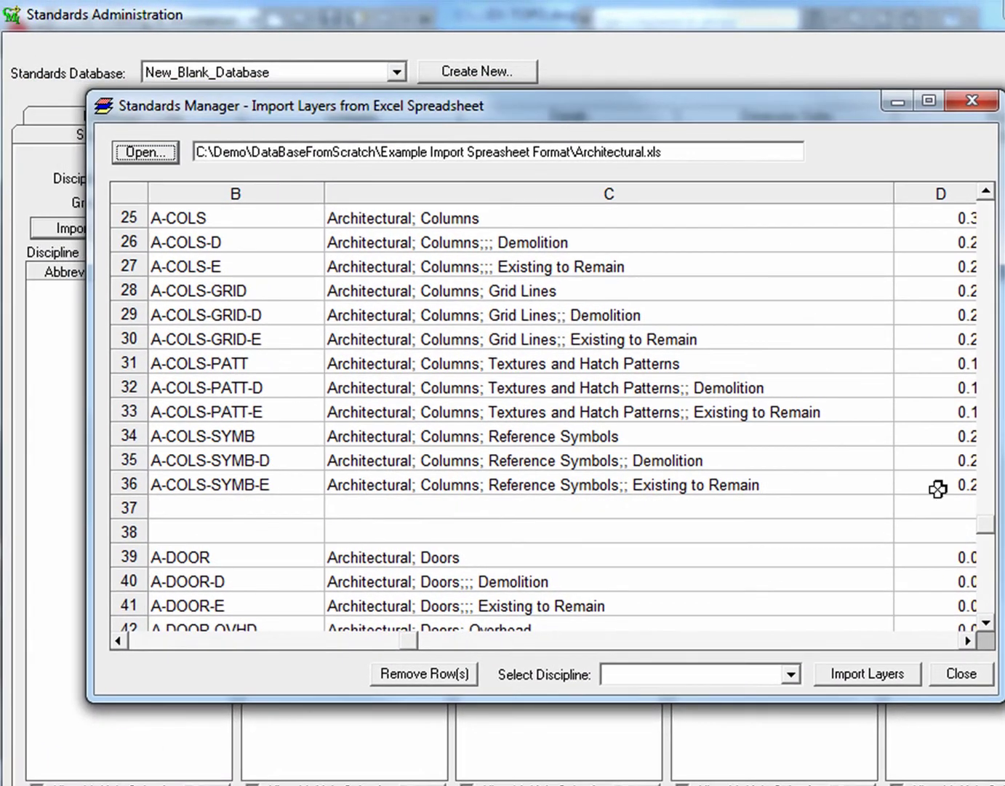
Remove the header rows 1 to 3 from the loaded layer spreadsheet.
left_click_drag(983, 524, 983, 211)
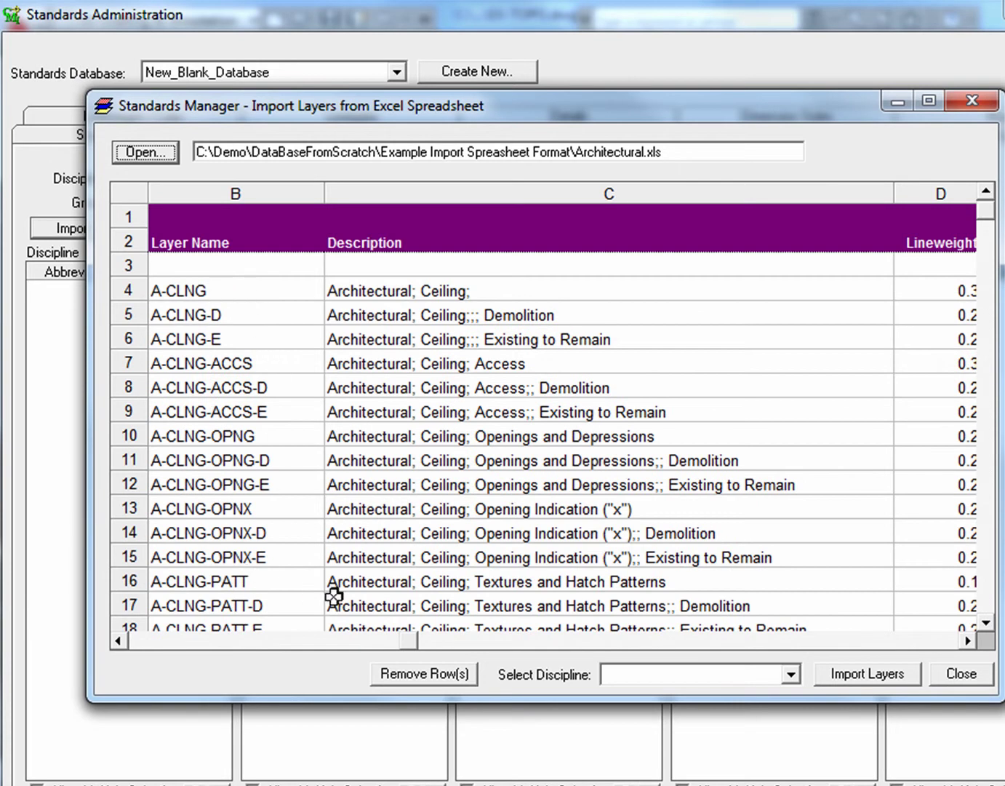
left_click_drag(136, 216, 130, 265)
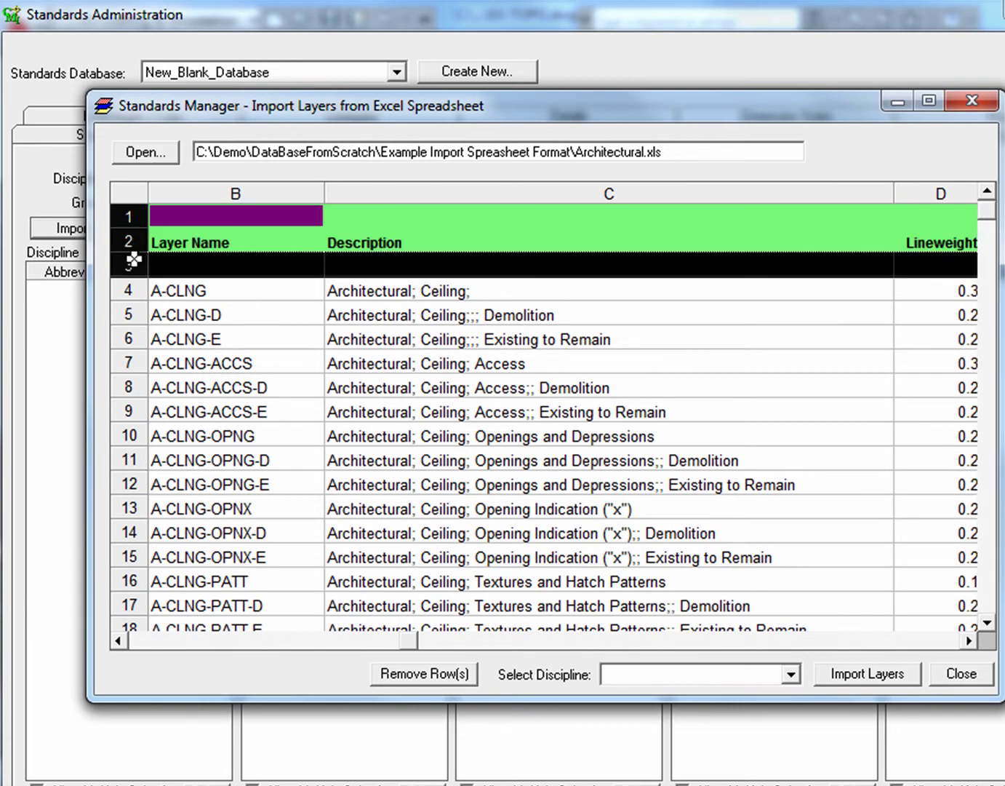
left_click(469, 678)
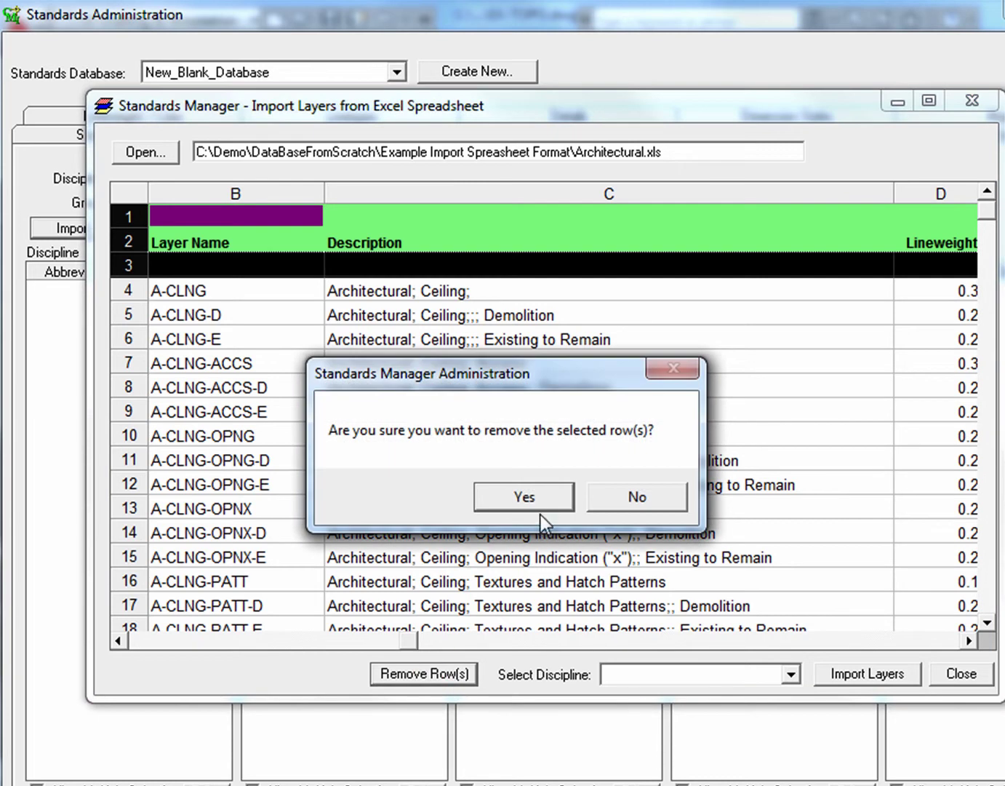
left_click(536, 556)
Import the spreadsheet layers into the Arch discipline and close the import window.
left_click(791, 675)
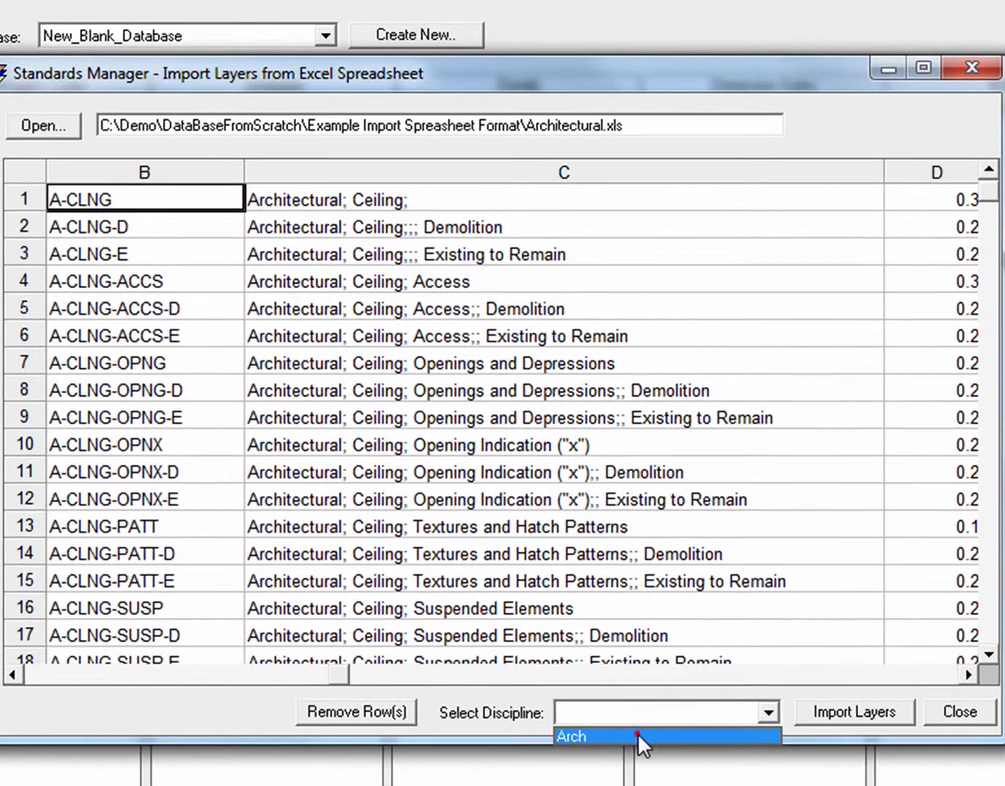
left_click(644, 694)
left_click(843, 713)
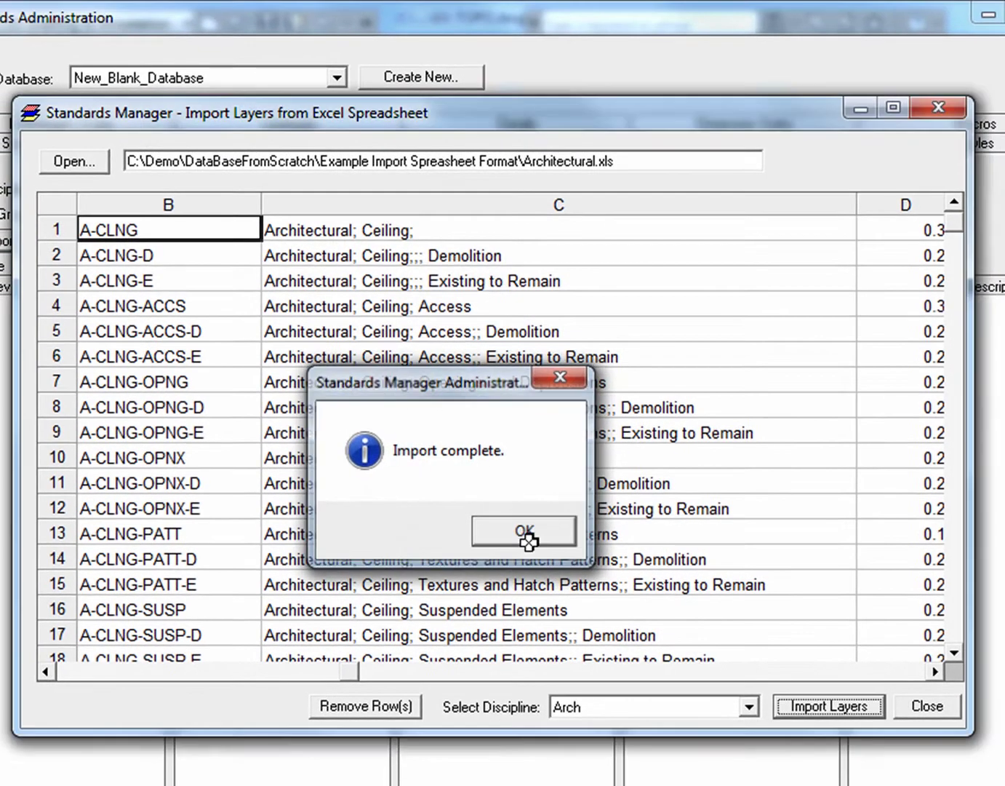
left_click(527, 537)
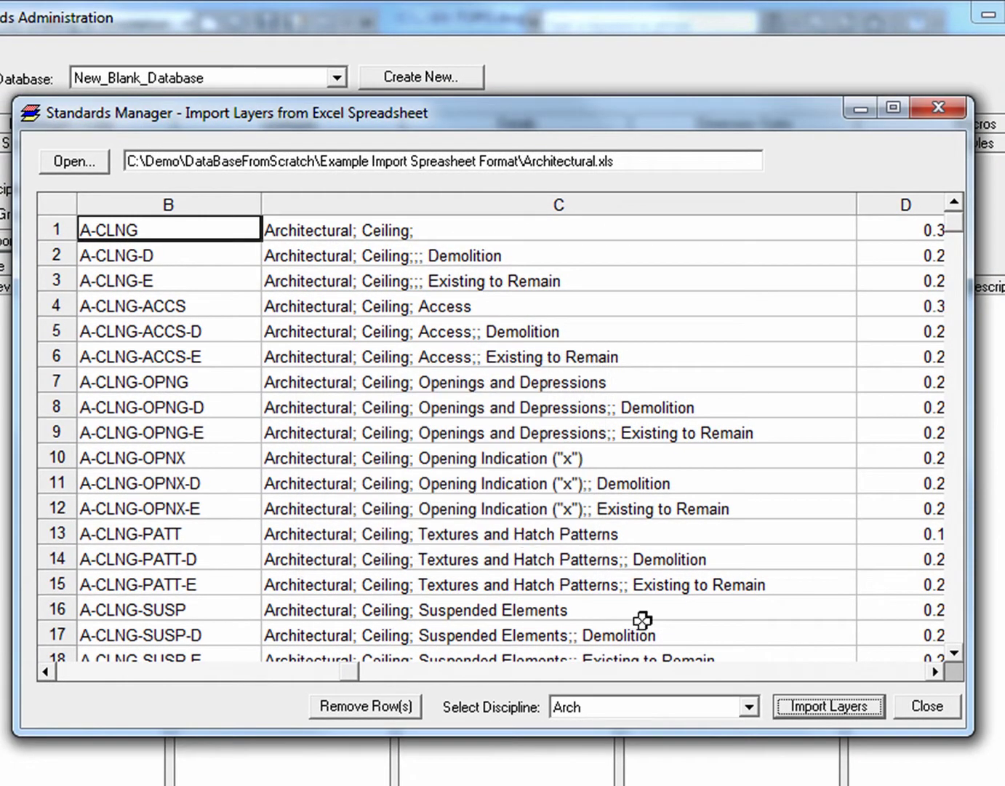
left_click(921, 705)
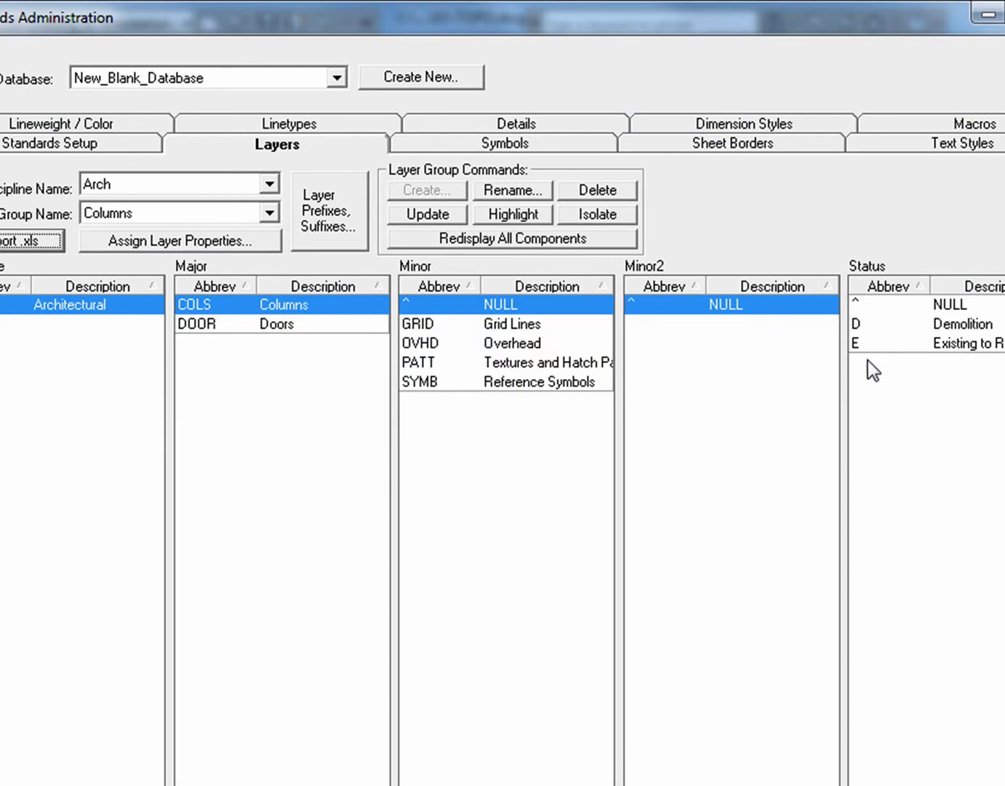
Switch the layer group of the Arch discipline to Doors.
left_click(203, 214)
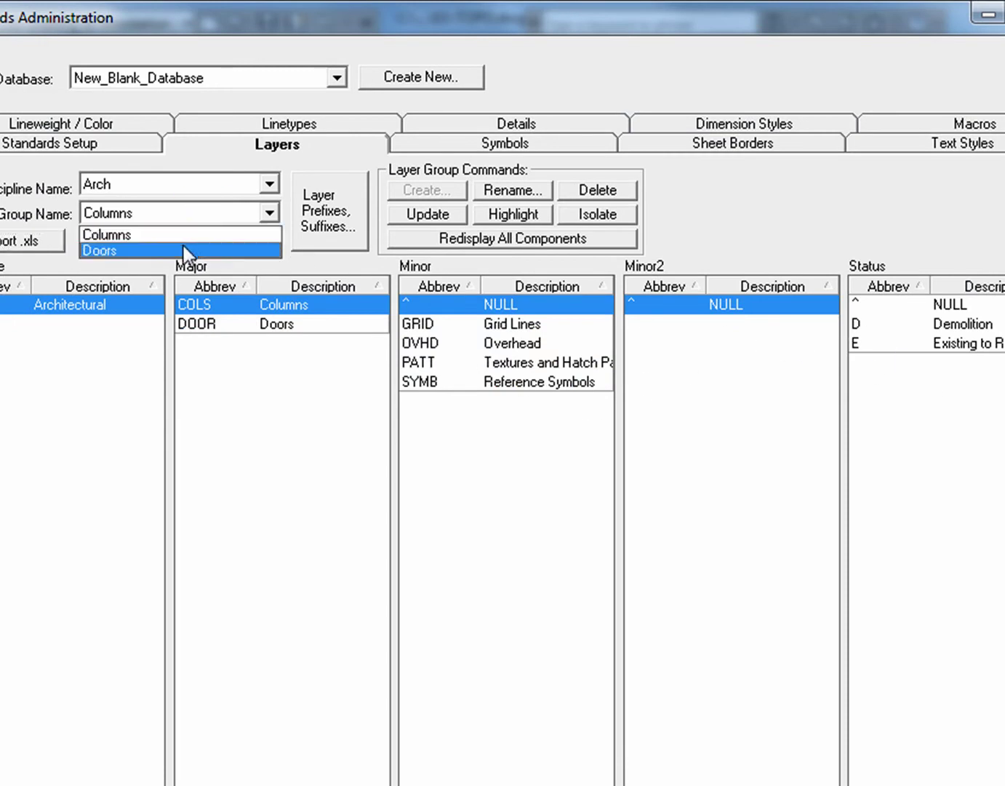
left_click(186, 250)
left_click(177, 215)
left_click(263, 269)
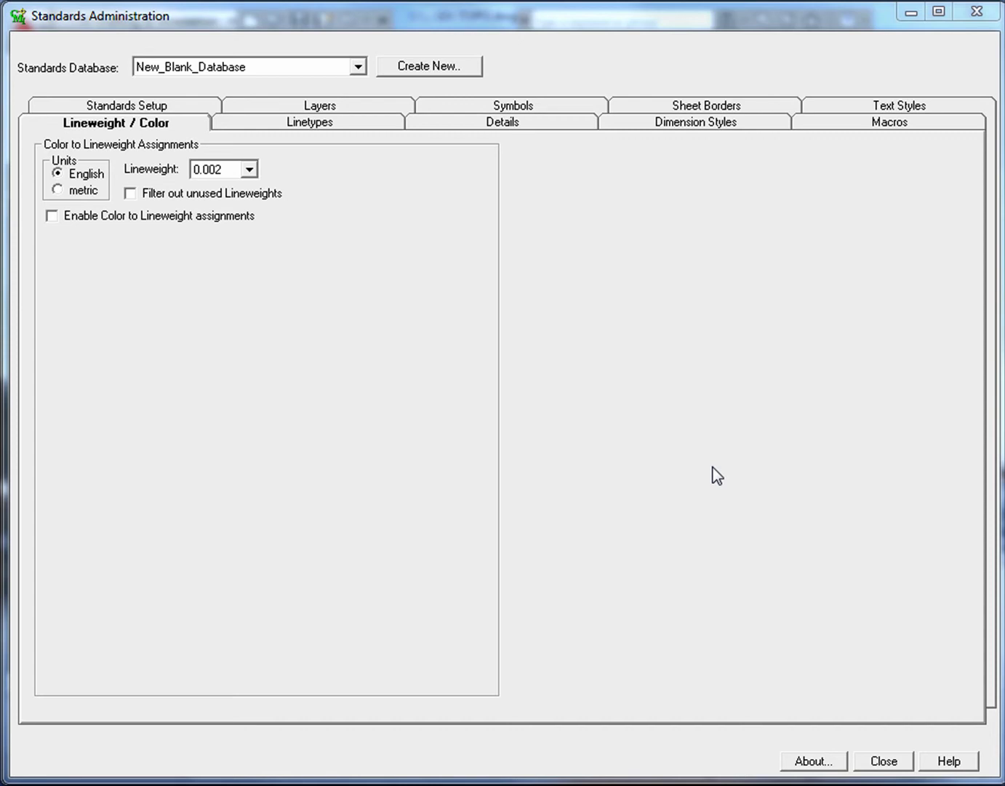
Enable color to lineweight assignments and import them from the plot style file in the DataBaseFromScratch folder, replacing the existing setup.
left_click(51, 215)
left_click(434, 679)
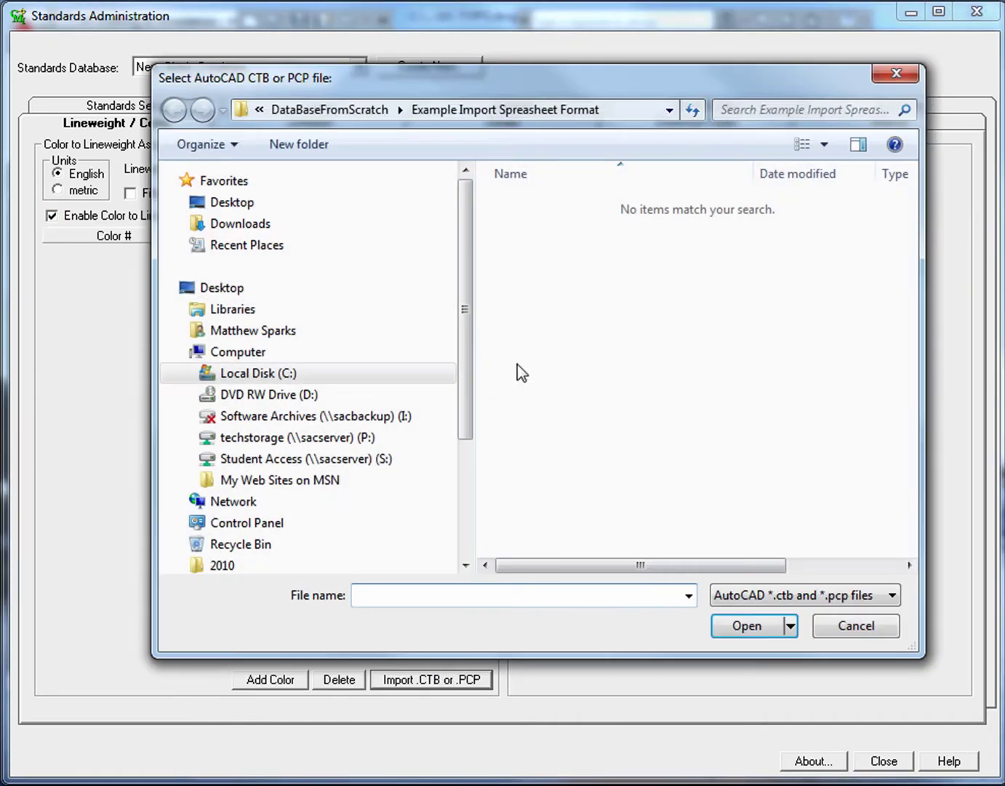
left_click(345, 110)
double_click(580, 290)
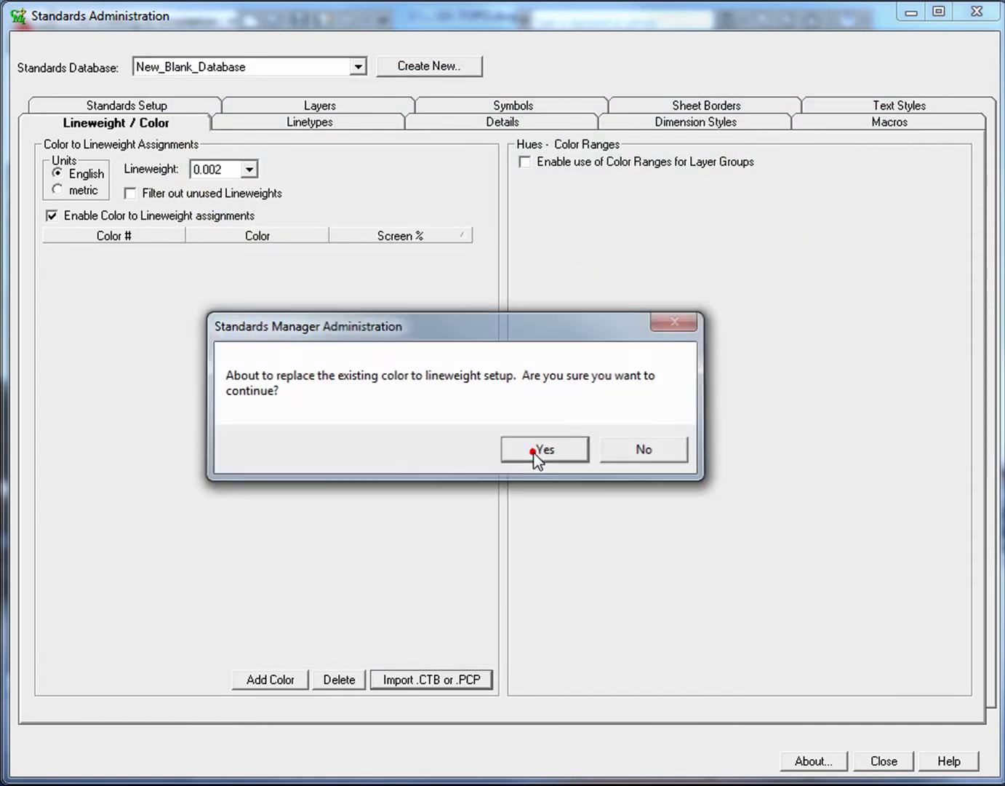
left_click(535, 451)
left_click(577, 451)
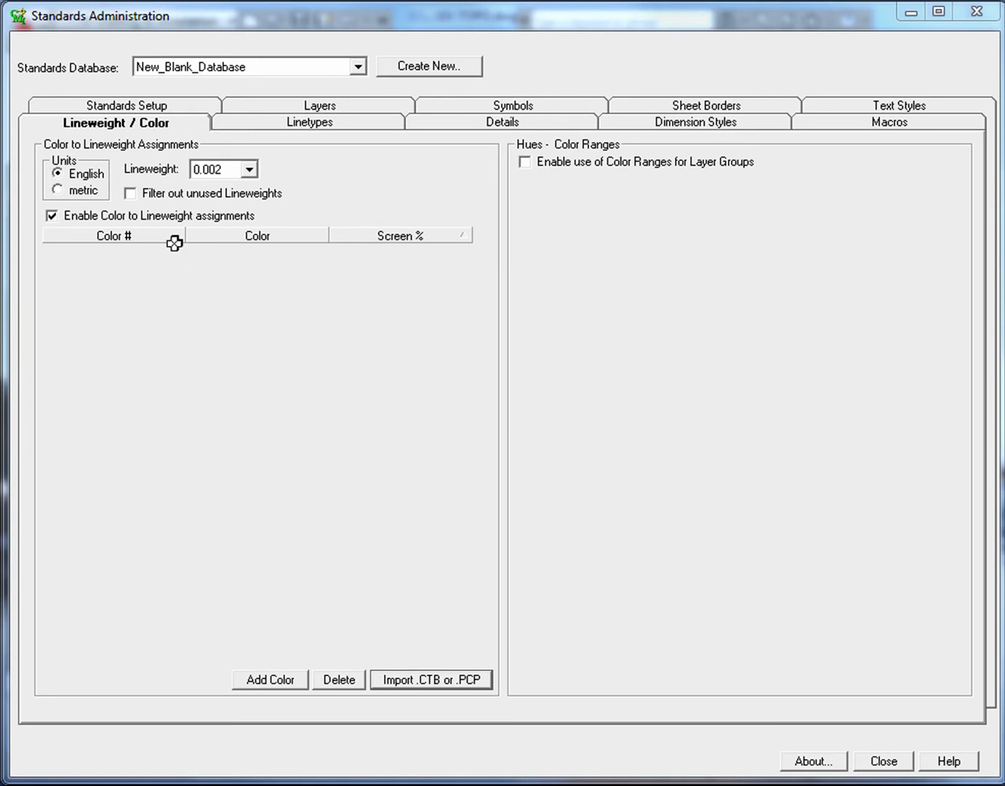
Filter out unused lineweights and display the colors assigned to the 0.012 lineweight.
left_click(131, 193)
left_click(248, 170)
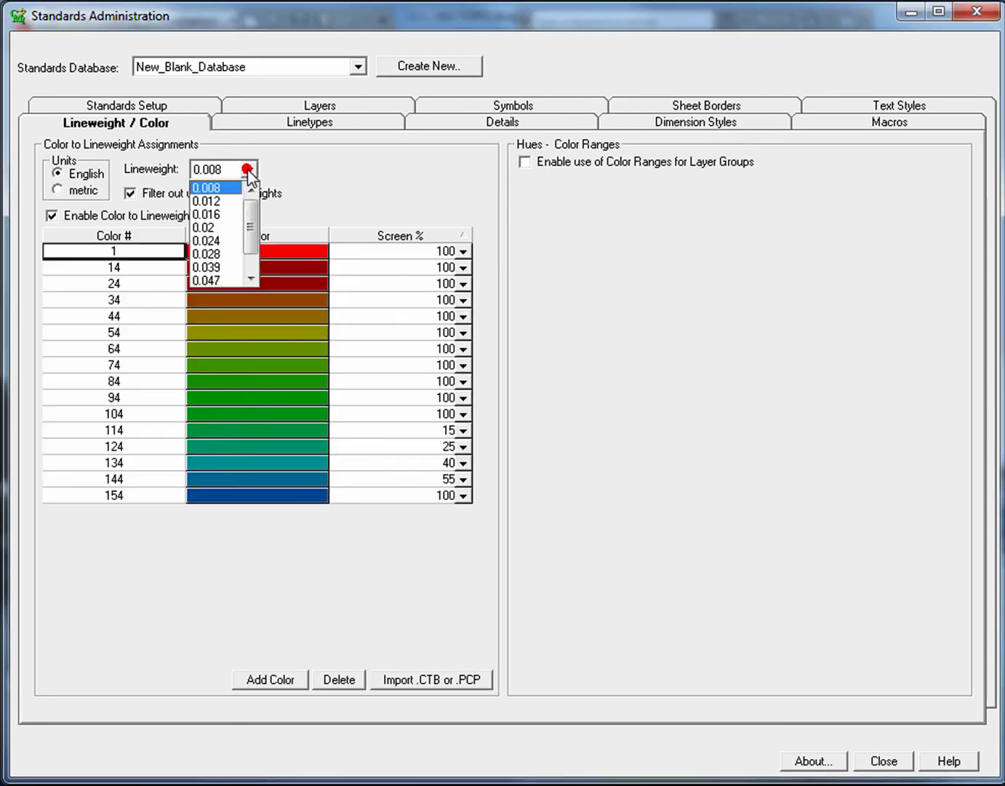
left_click(217, 202)
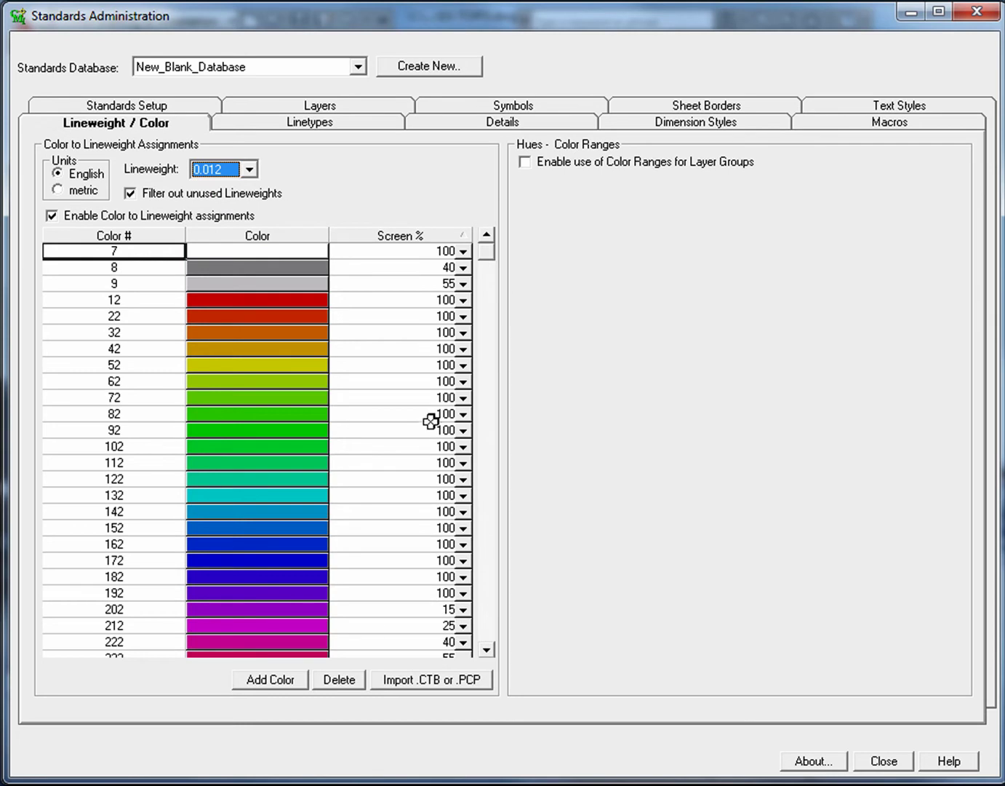
left_click(487, 507)
left_click(485, 375)
Open the layer property assignments for the Arch Doors group and enable named plot style selection.
left_click(316, 107)
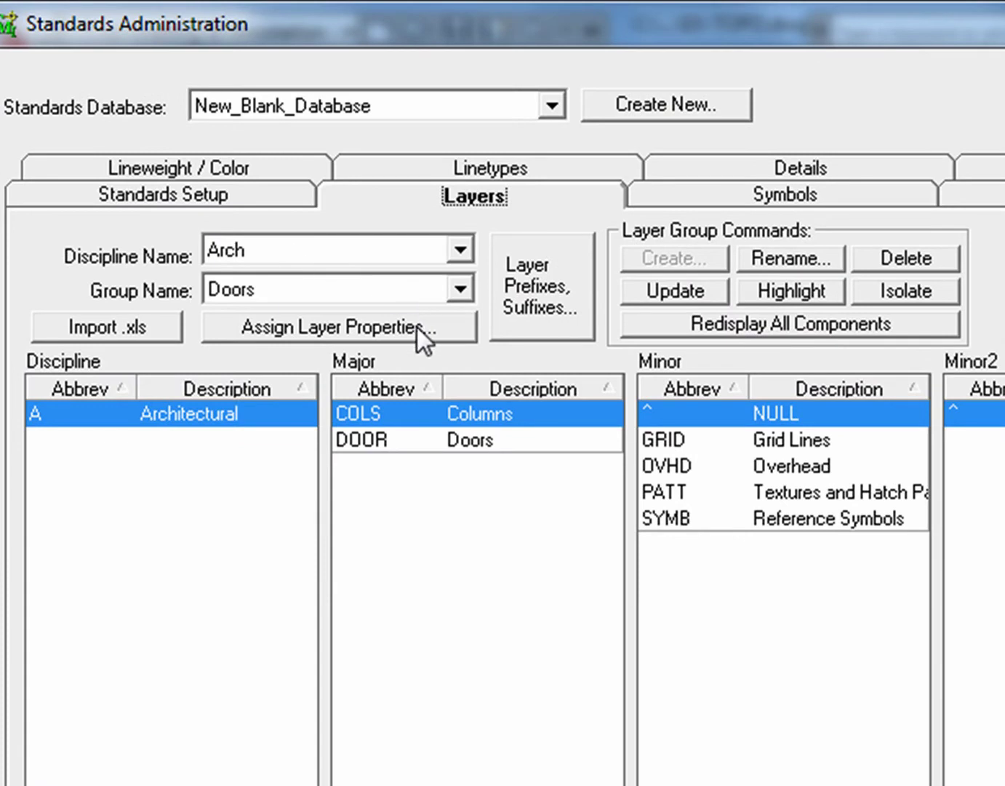
left_click(388, 329)
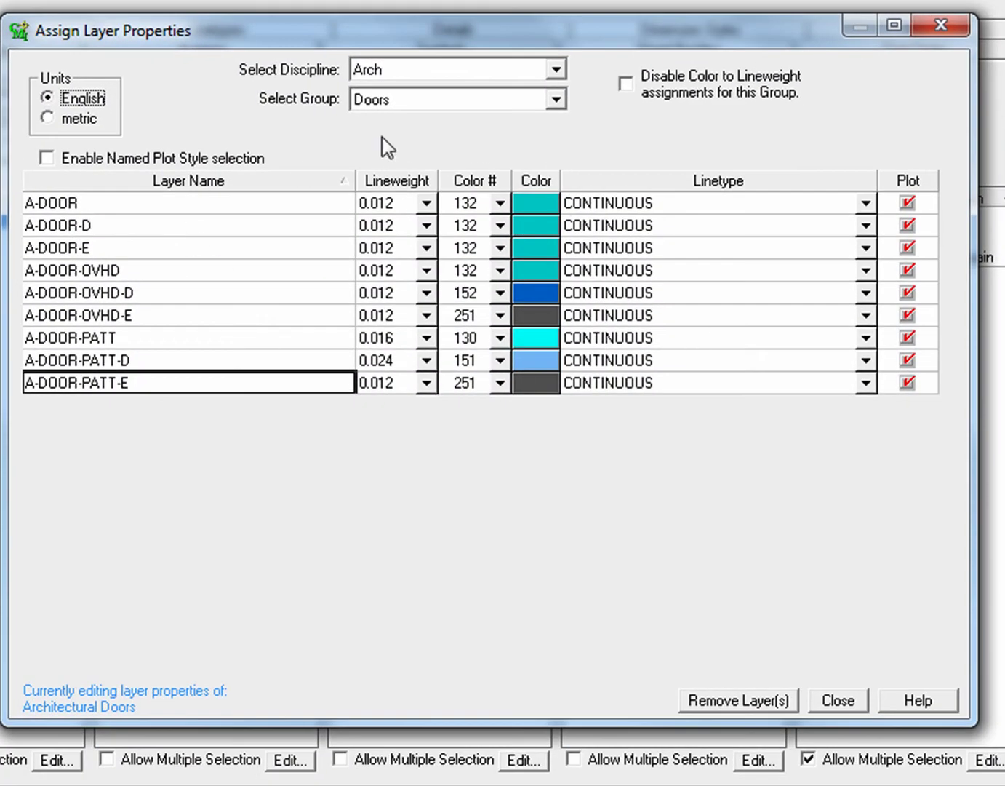
left_click(47, 158)
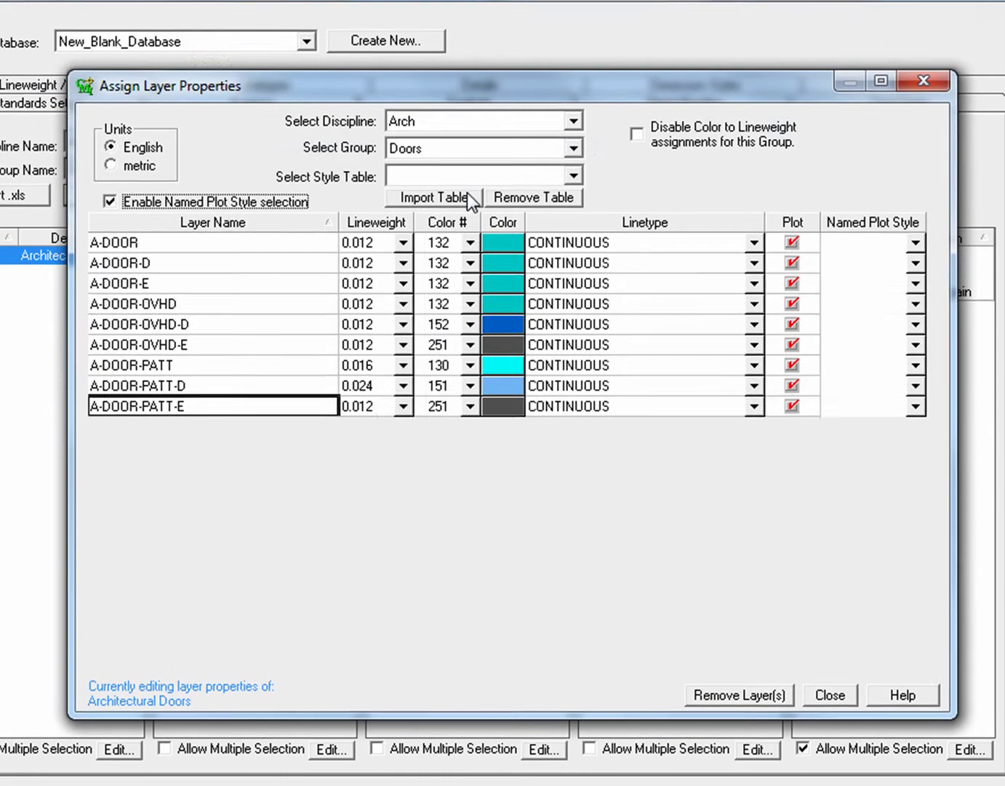
Import the CMI Standard.stb plot style table with Black as its default named plot style.
left_click(435, 169)
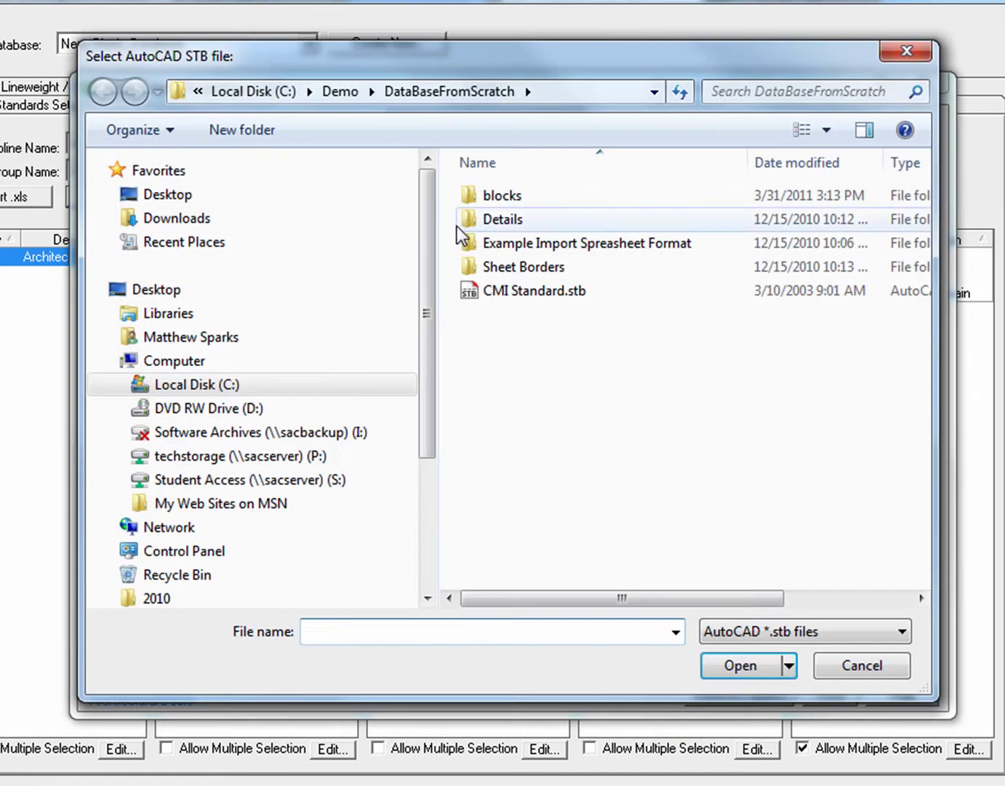
left_click(544, 294)
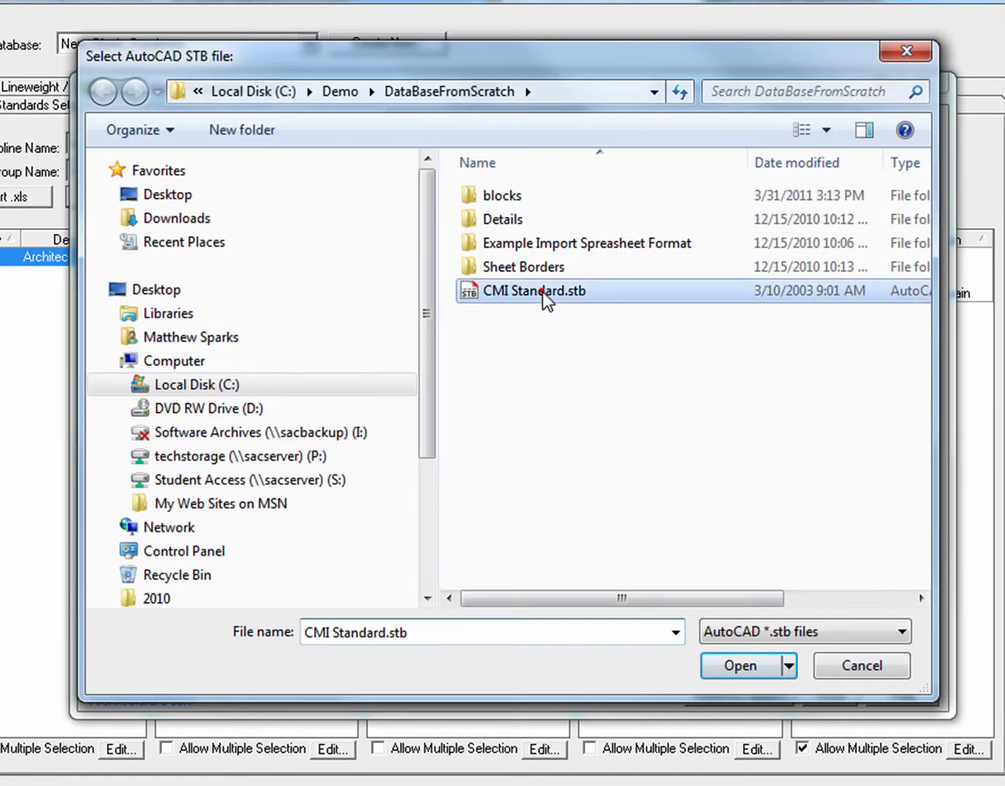
left_click(743, 665)
left_click(525, 401)
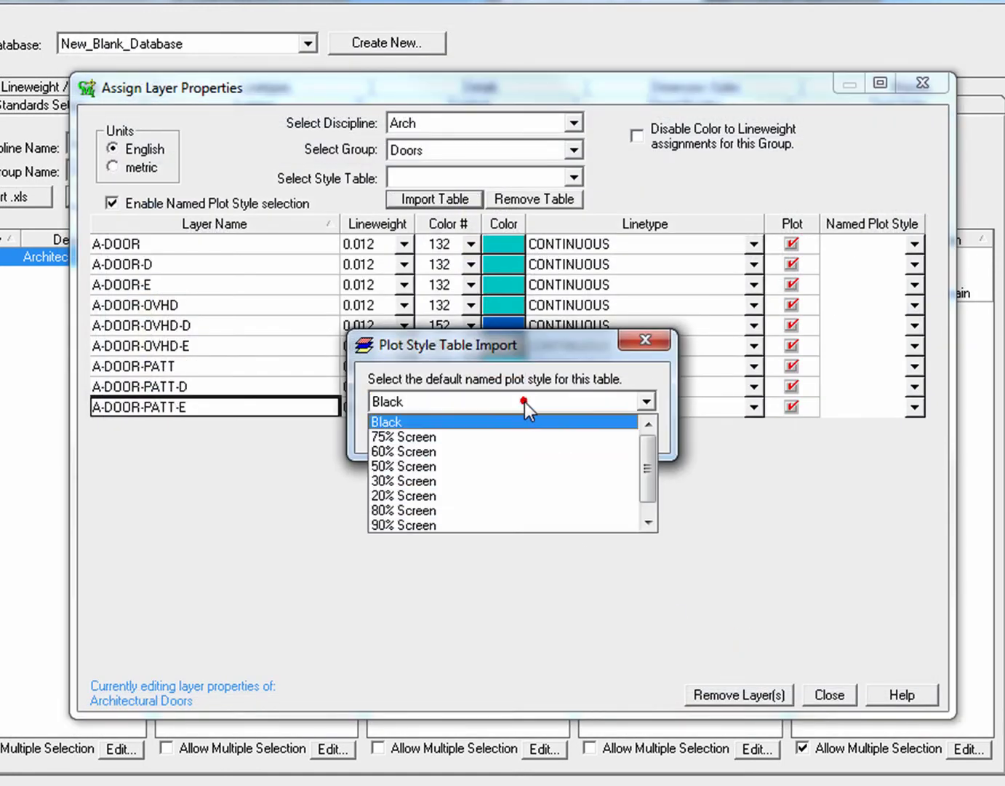
left_click(525, 401)
left_click(509, 427)
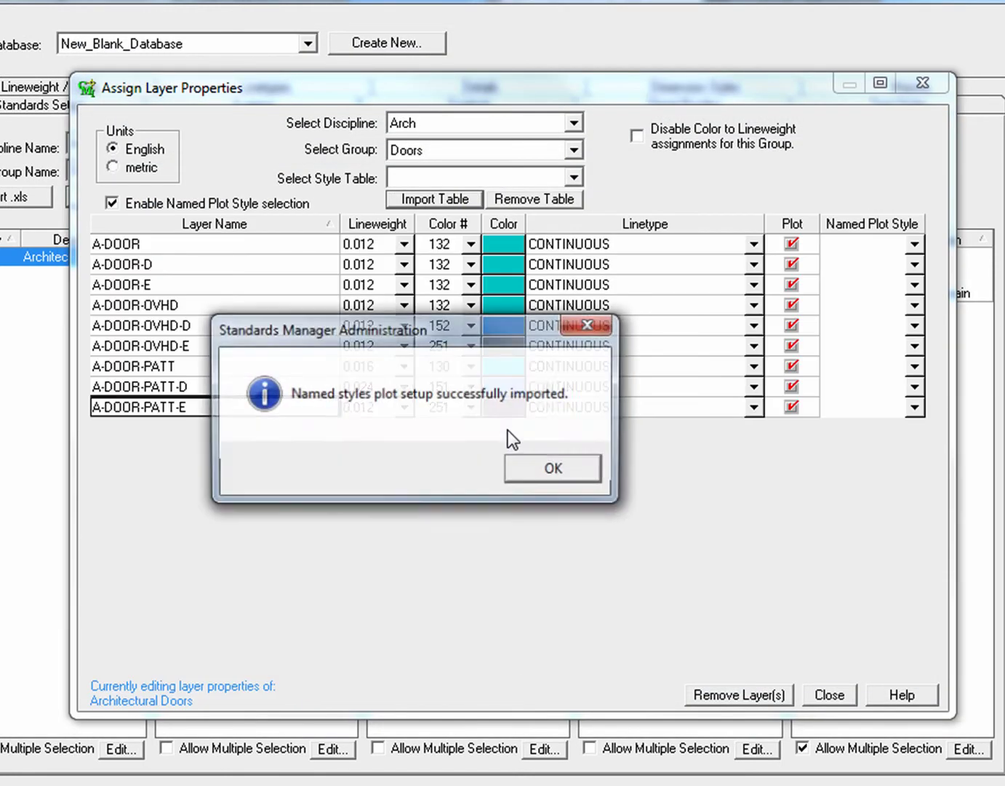
left_click(547, 469)
Select the CMI Standard style table and set the plot style to 60% Screen for A-DOOR-E and 75% Screen for A-DOOR-OVHD-E.
left_click(452, 183)
left_click(446, 195)
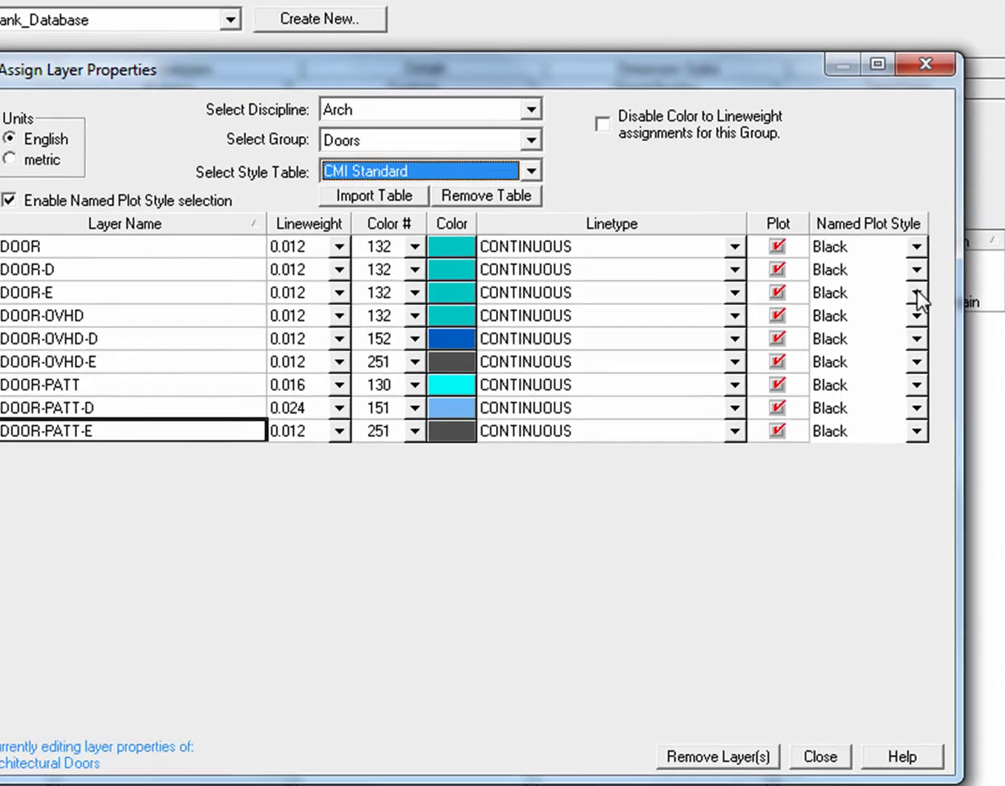
left_click(914, 283)
left_click(875, 329)
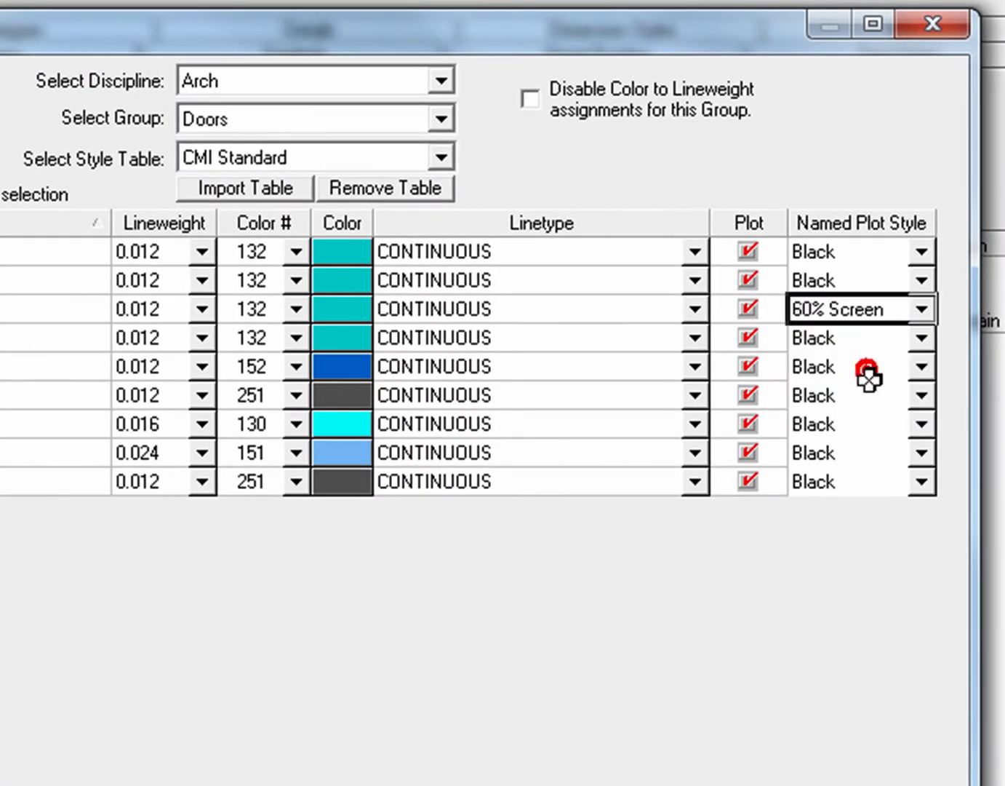
left_click(922, 395)
left_click(859, 439)
Add a Minor component with abbreviation TITL, description Titles and default lineweight 0.2 for the Civil discipline.
left_click(541, 633)
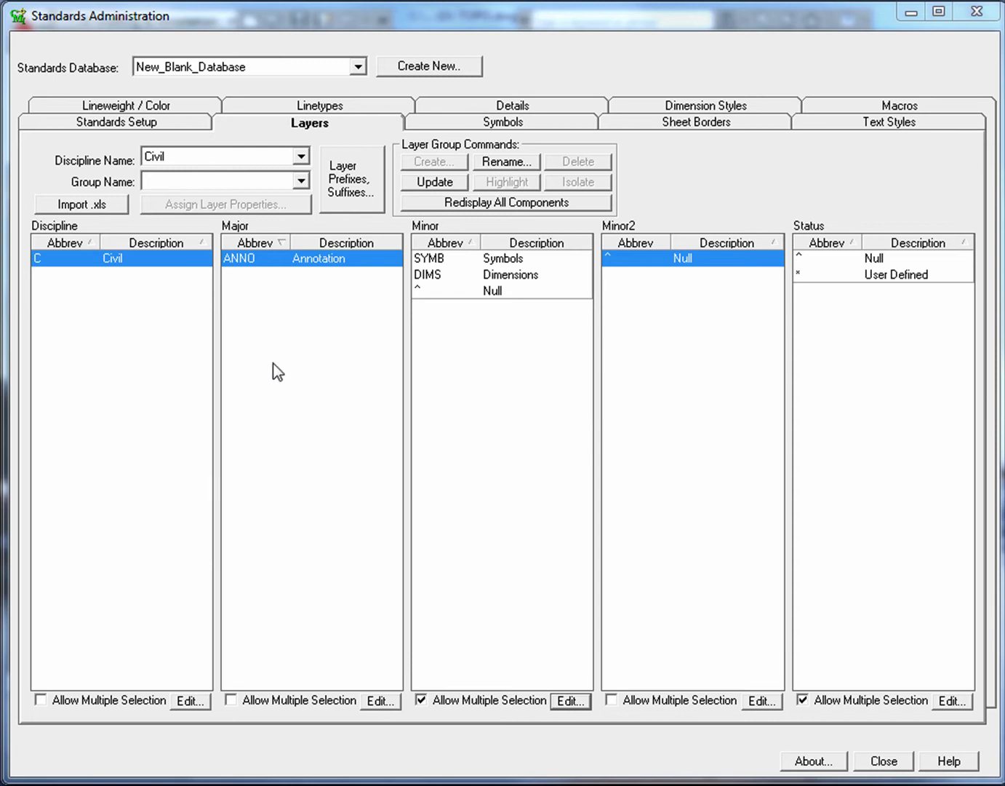
left_click(570, 702)
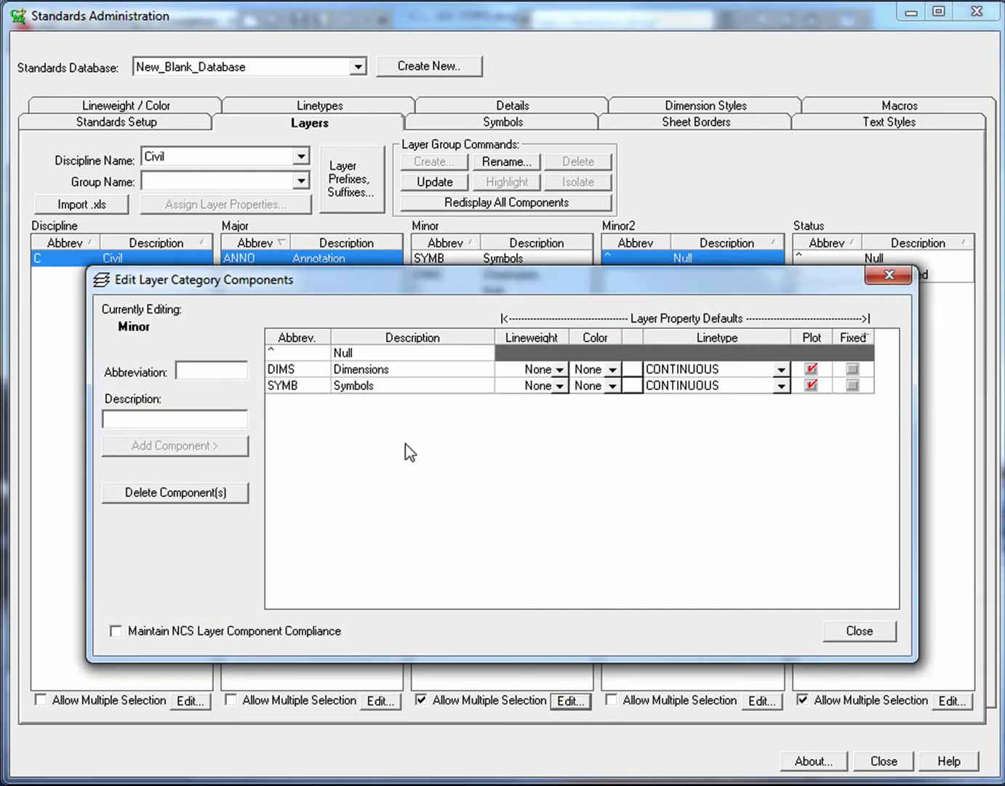
left_click(183, 371)
type("Titles")
key("Return")
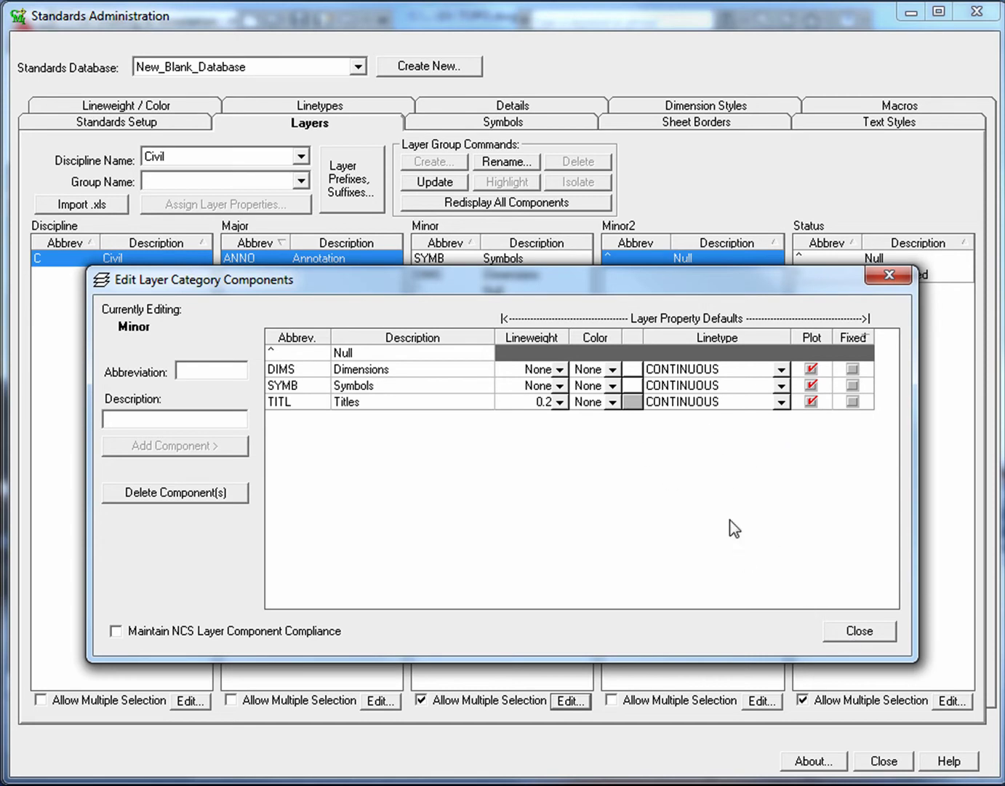
left_click(843, 635)
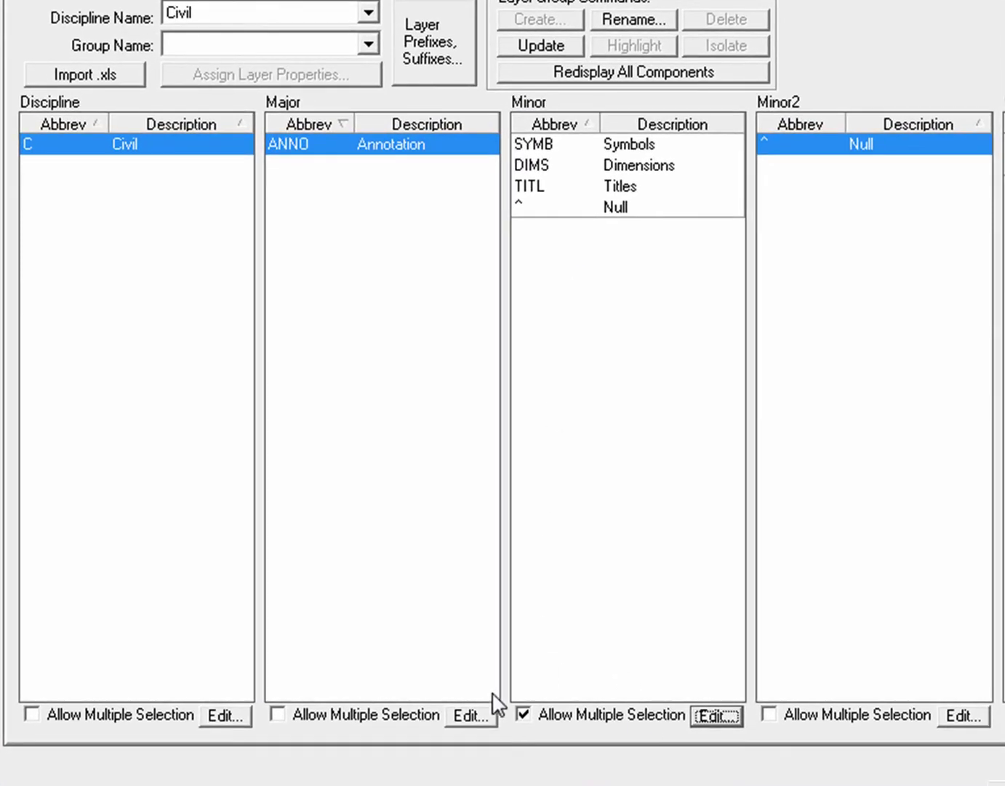
Select all Minor and Status components of the Civil annotation layers and create a layer group named Annotation from them.
left_click_drag(558, 153, 571, 234)
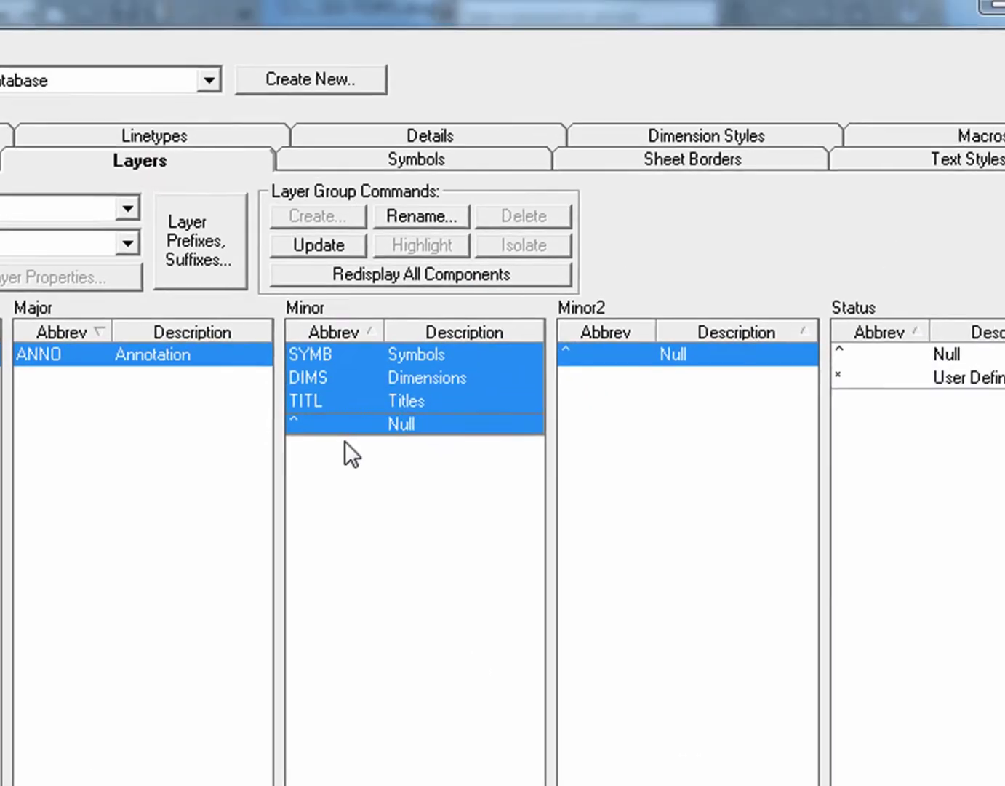
left_click_drag(923, 341, 926, 360)
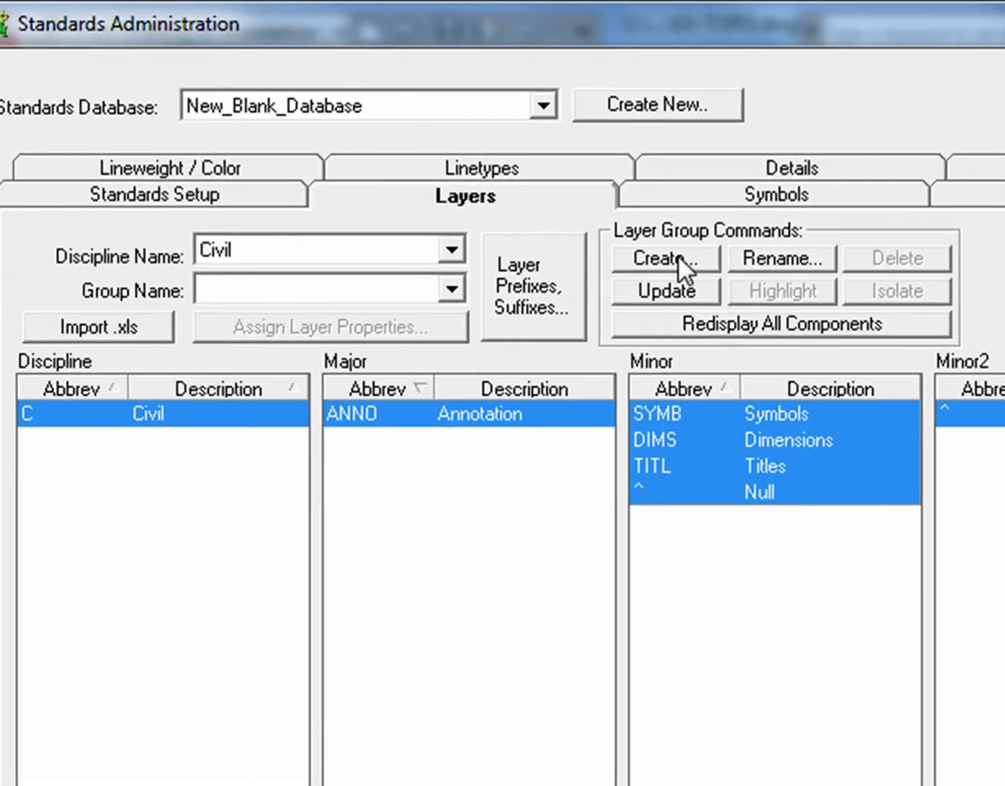
left_click(676, 254)
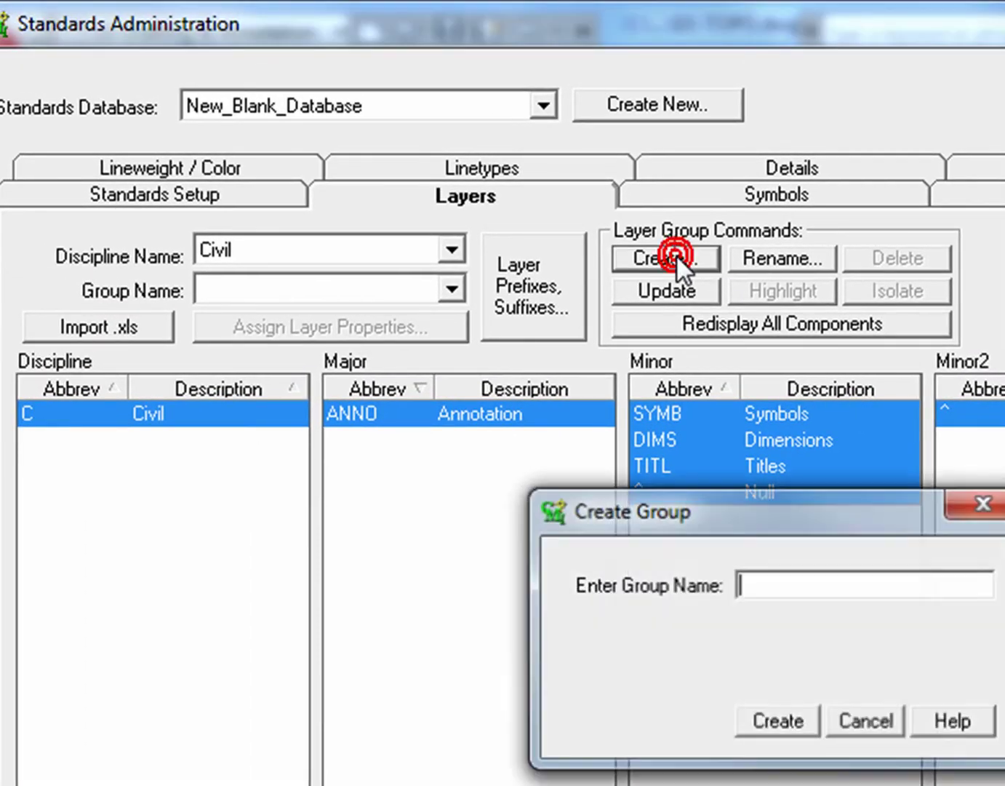
type("Ann")
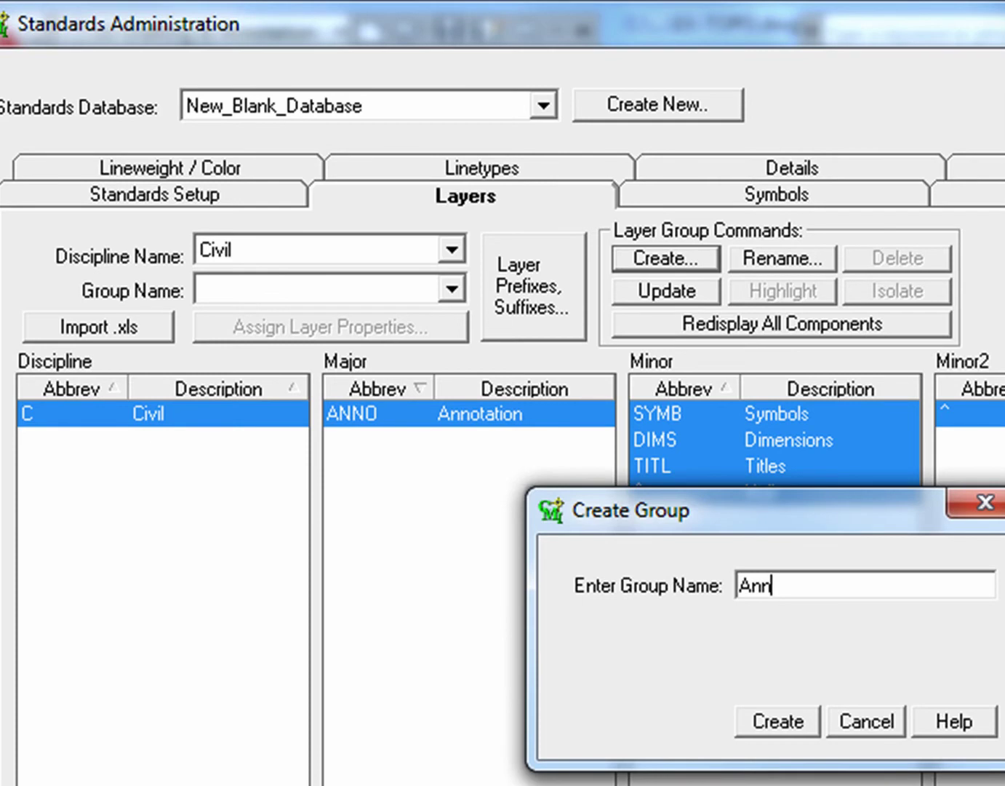
type("otation")
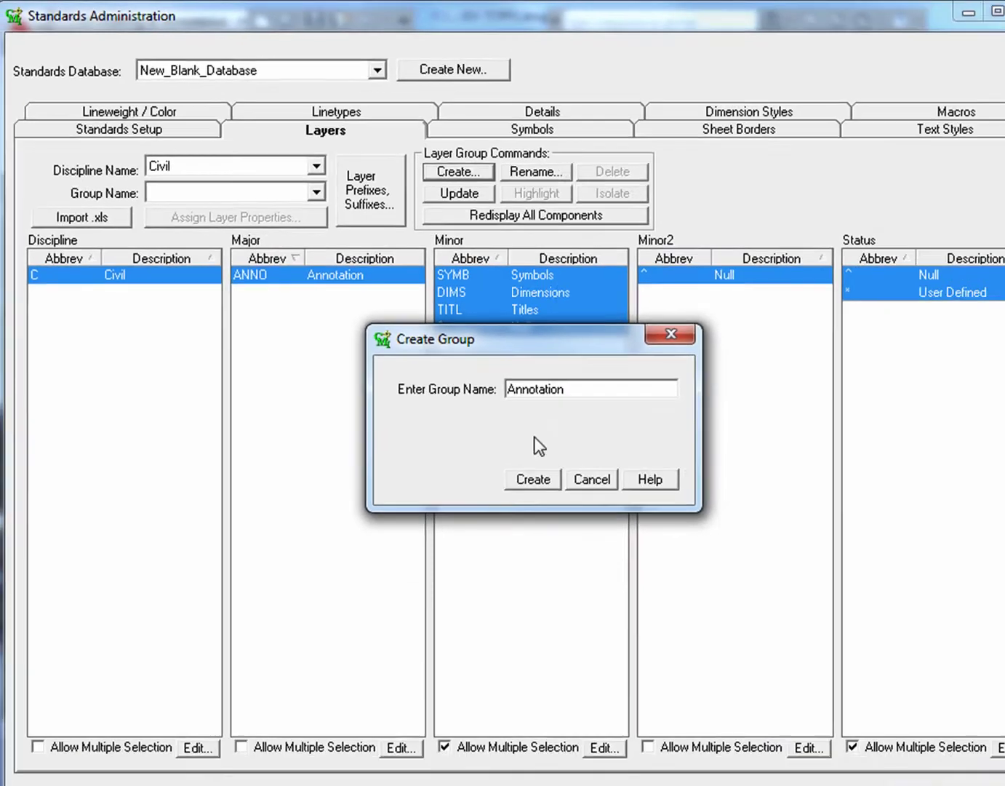
left_click(505, 450)
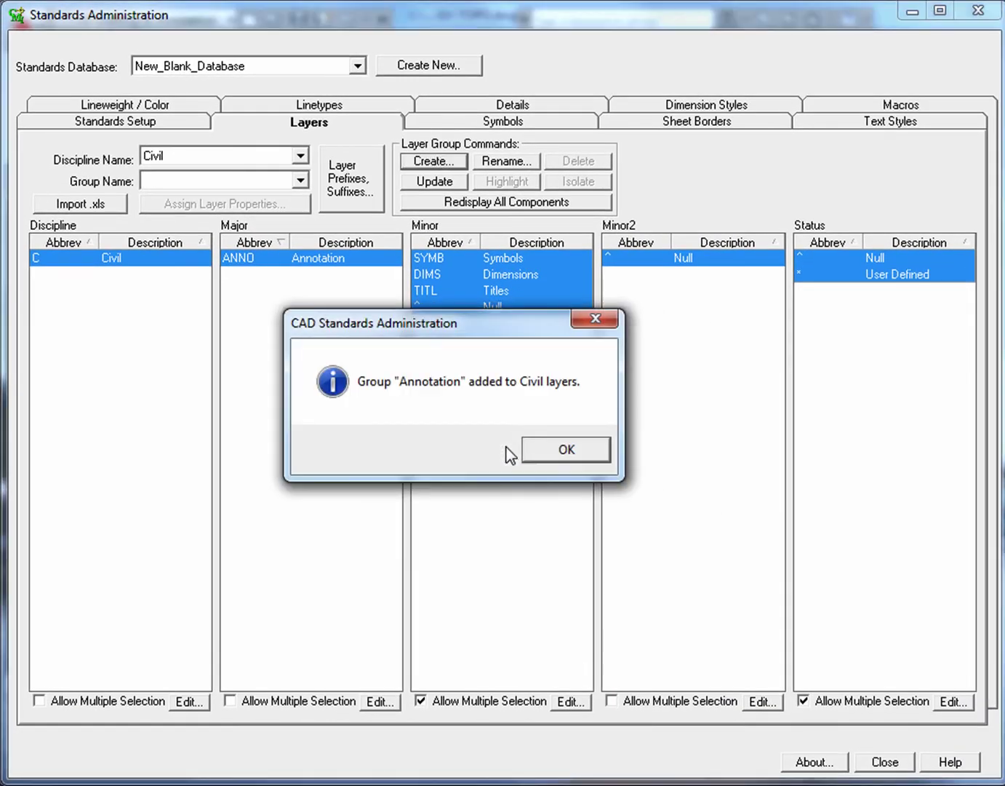
left_click(555, 448)
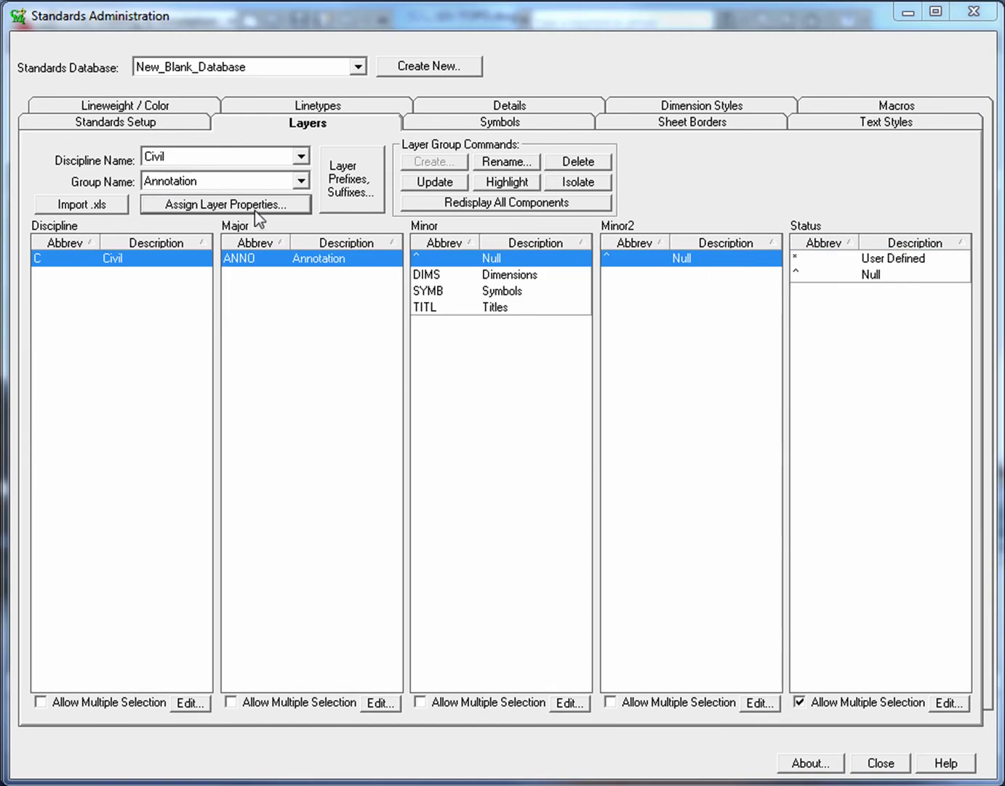
Open the Civil Annotation layer property assignments and remove the layers C-ANNO-DIMS-*, C-ANNO-SYMB-* and C-ANNO-TITL-*.
left_click(250, 210)
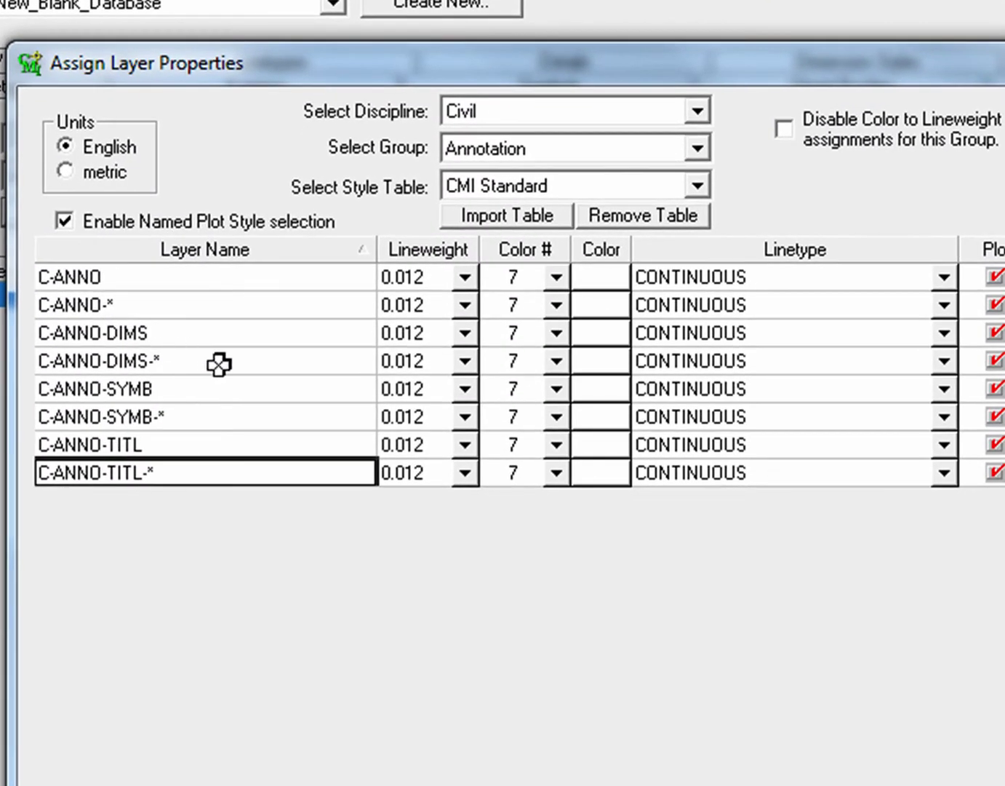
left_click(173, 415)
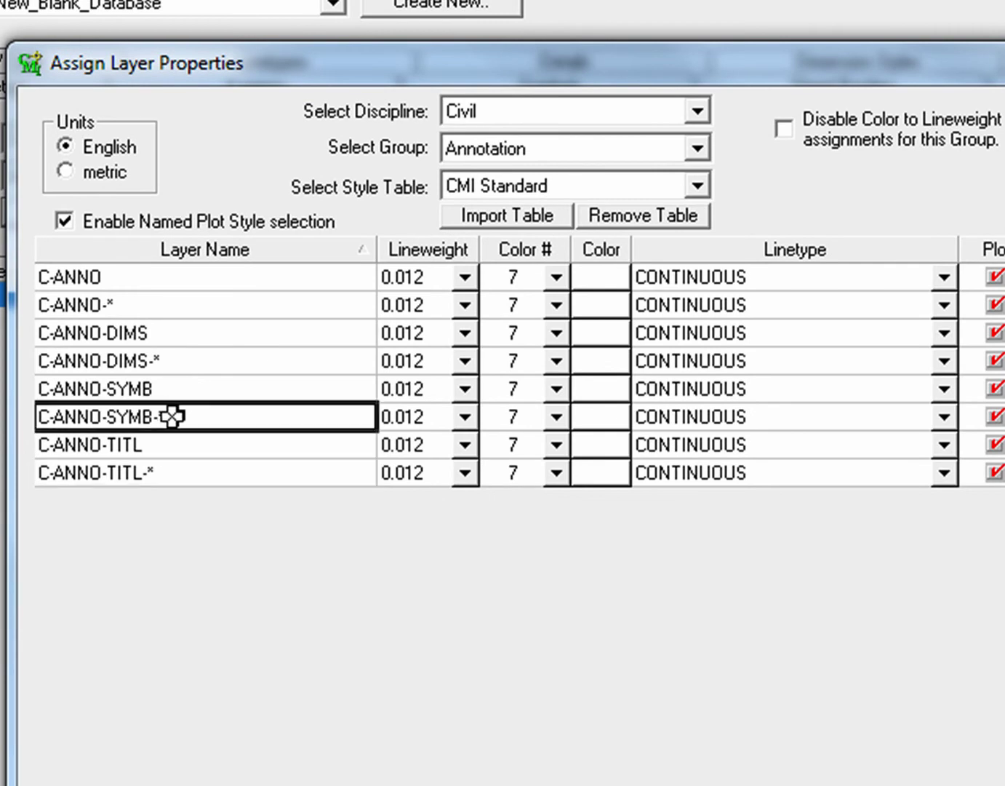
left_click(166, 477, "ctrl")
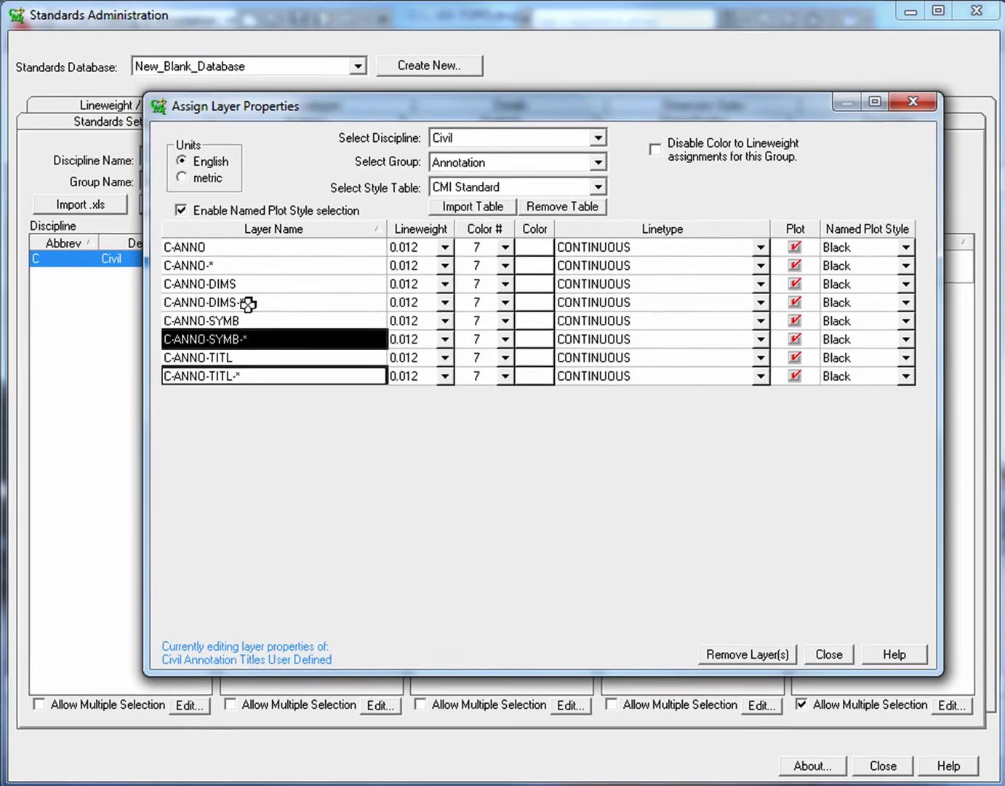
left_click(248, 302, "ctrl")
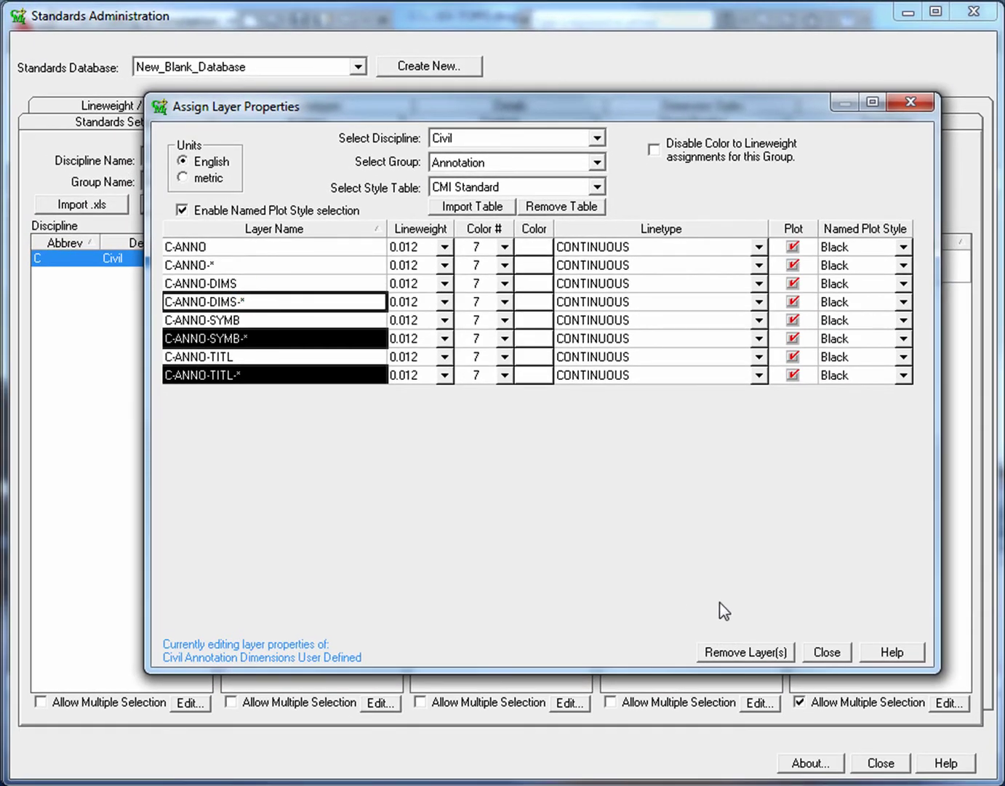
left_click(738, 652)
left_click(430, 420)
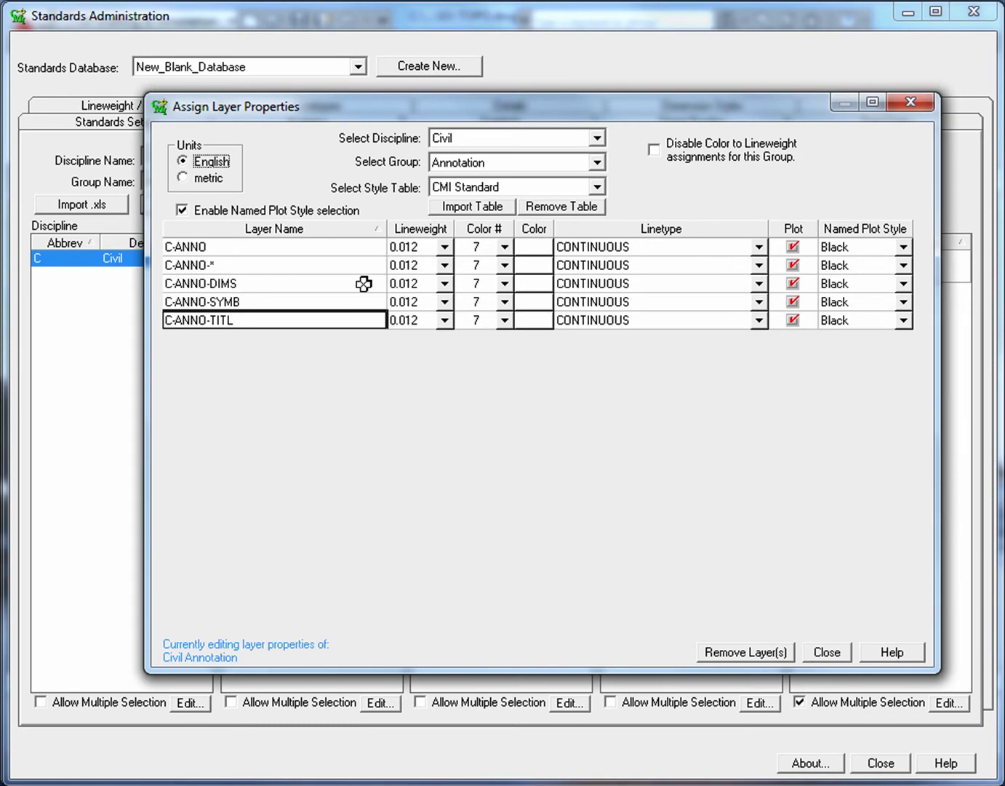
Set lineweights of 0.024 for C-ANNO, 0.02 for C-ANNO-* and C-ANNO-SYMB, 0.008 for C-ANNO-DIMS, 0.028 for C-ANNO-TITL, and choose C-ANNO-*'s plot style.
left_click(435, 248)
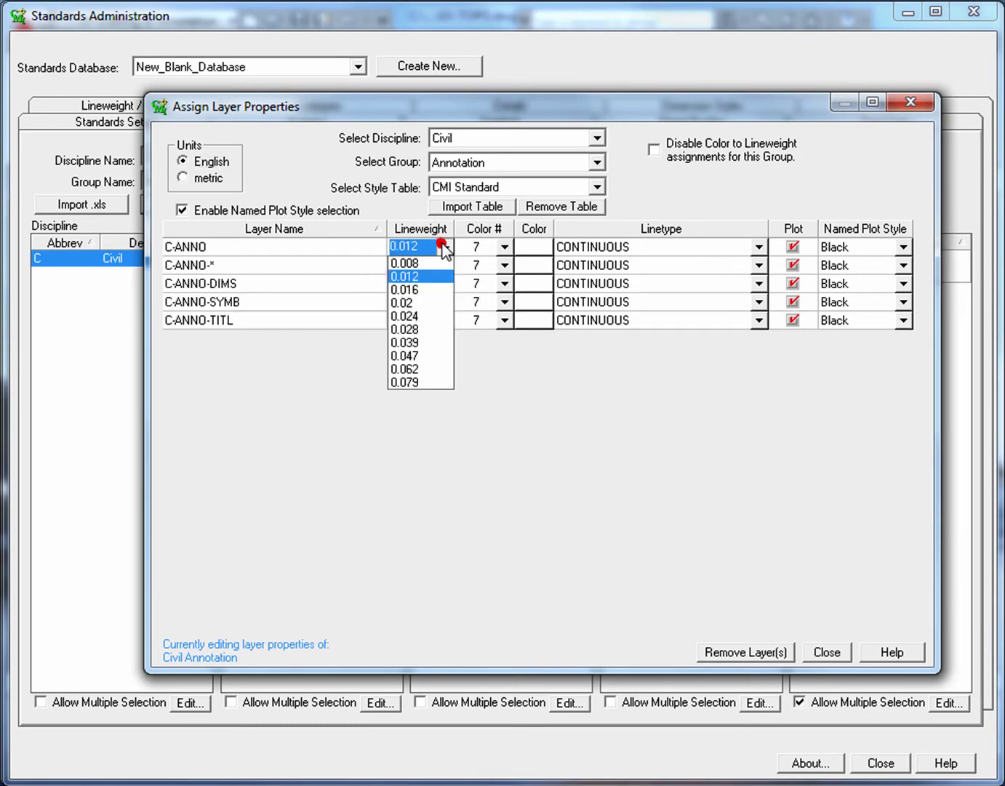
left_click(422, 316)
left_click(446, 266)
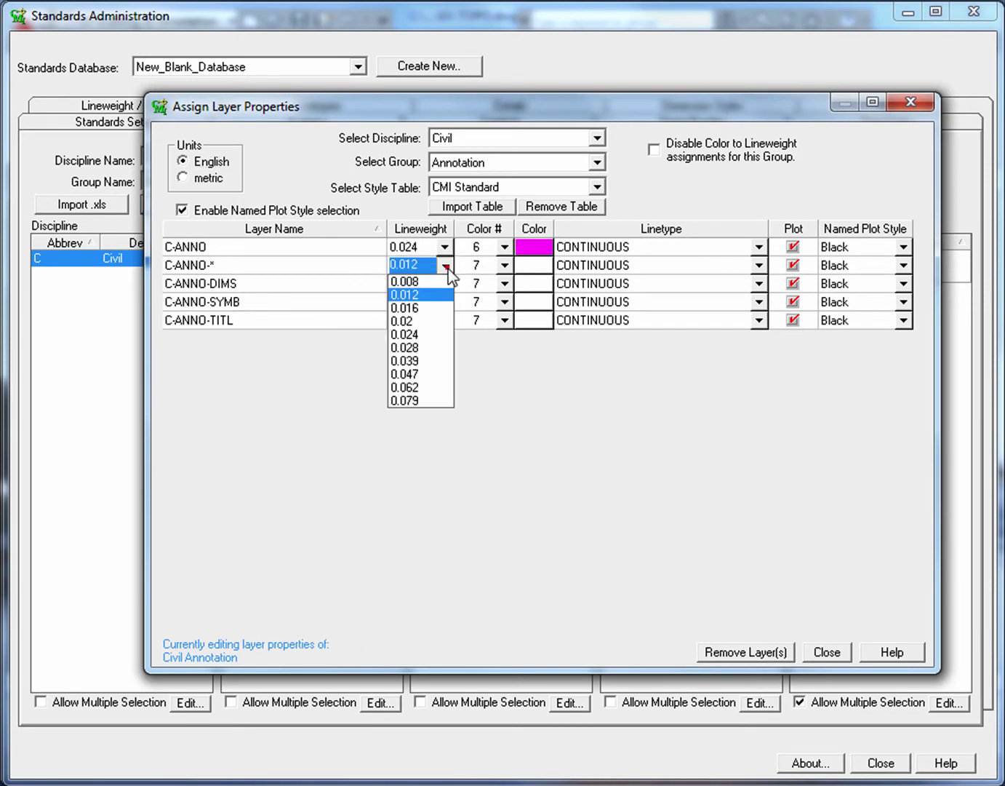
left_click(408, 321)
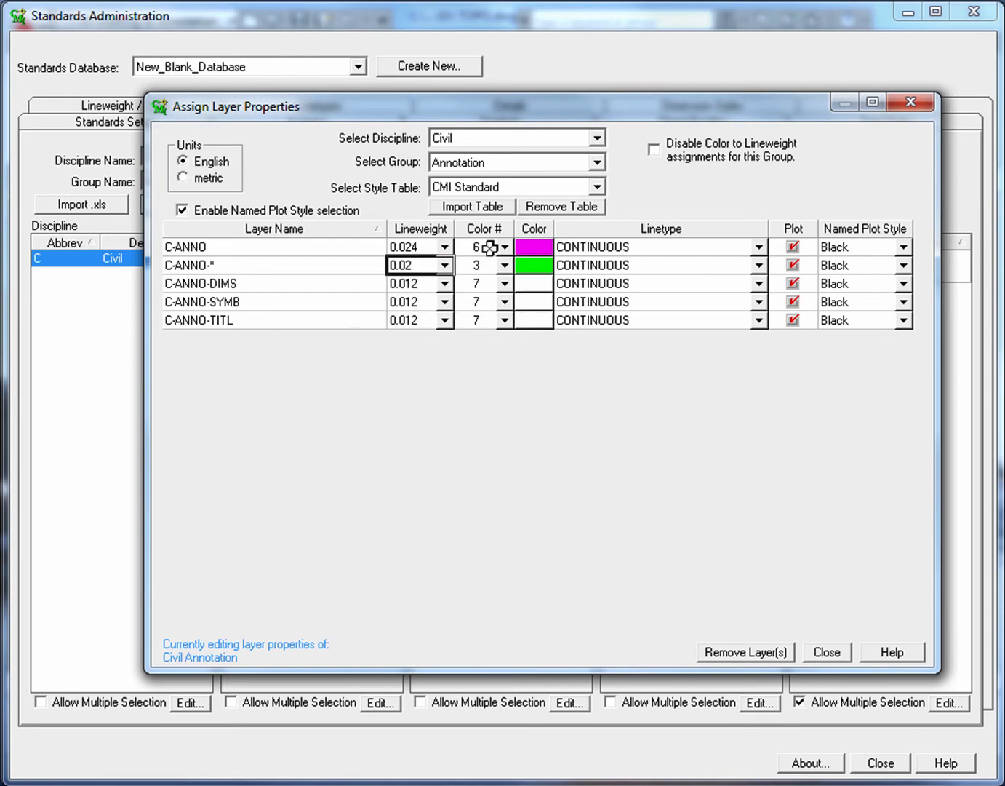
left_click(445, 283)
left_click(407, 299)
left_click(445, 301)
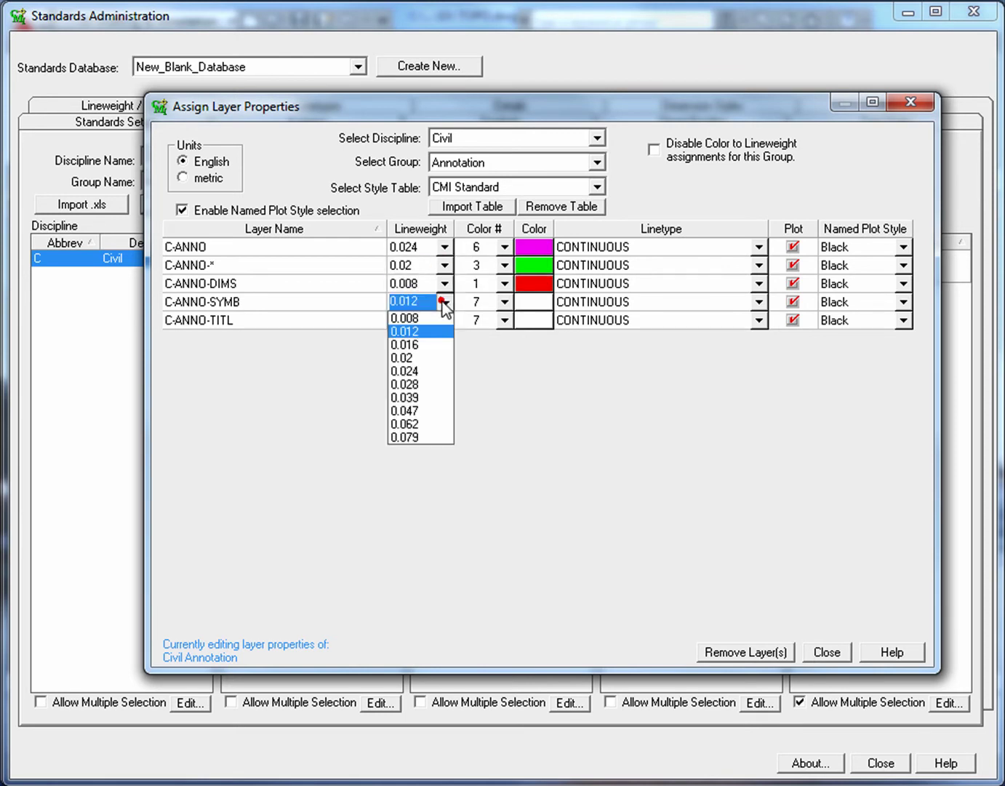
left_click(417, 357)
left_click(445, 321)
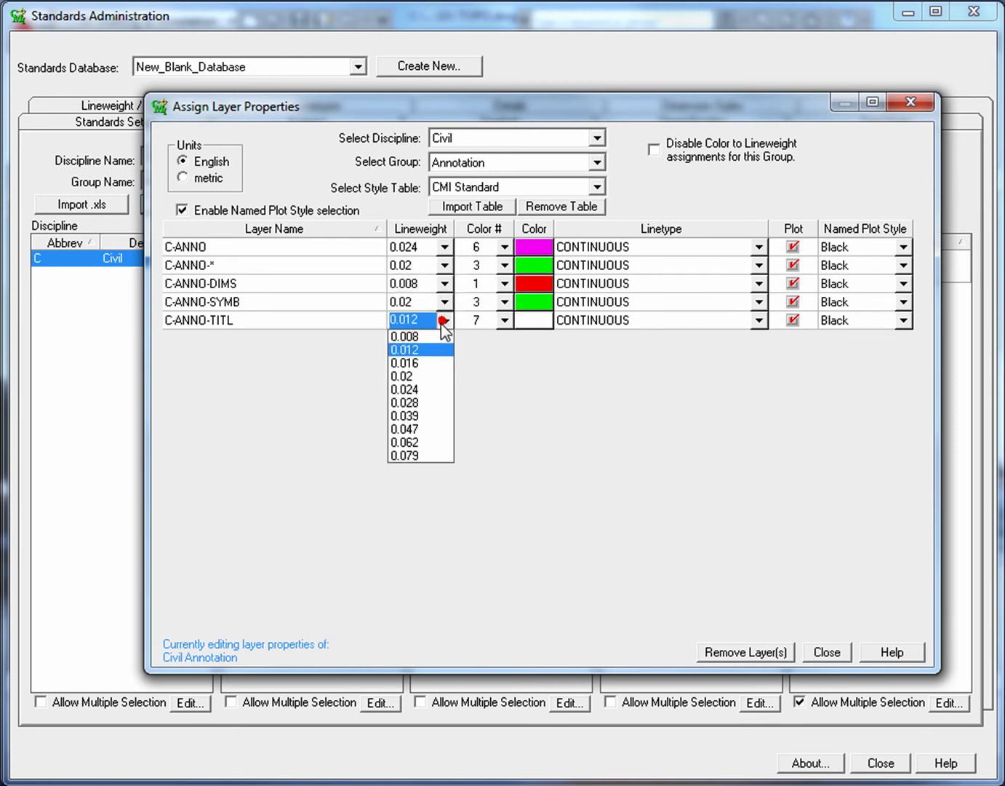
left_click(408, 402)
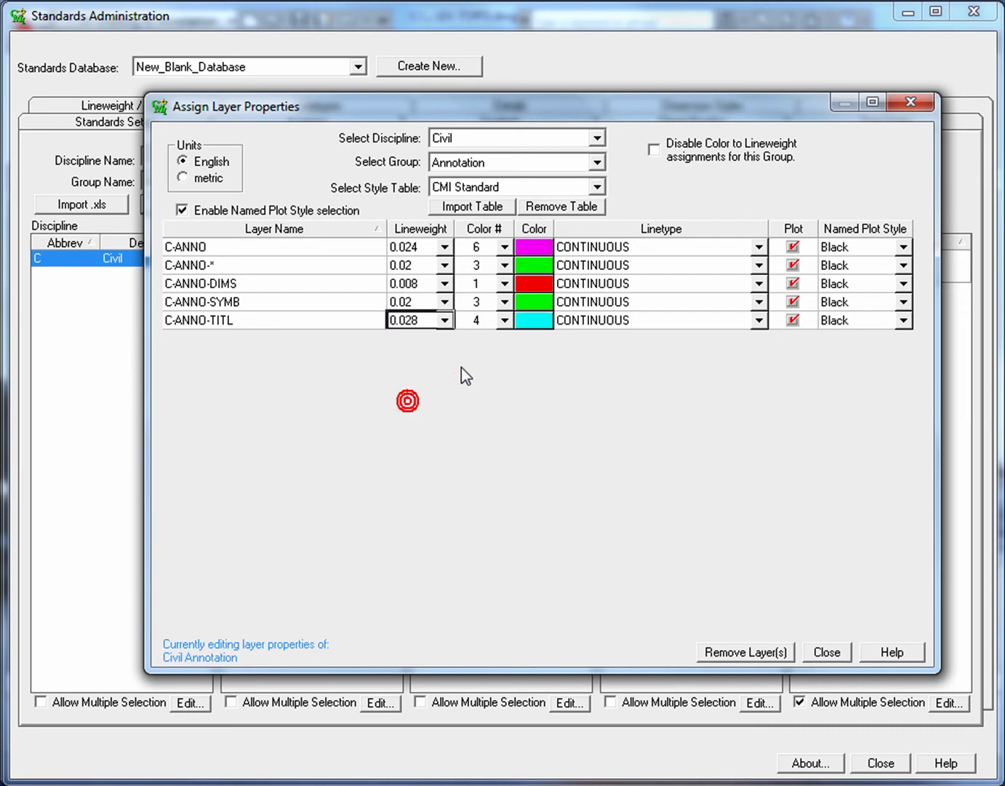
left_click(902, 265)
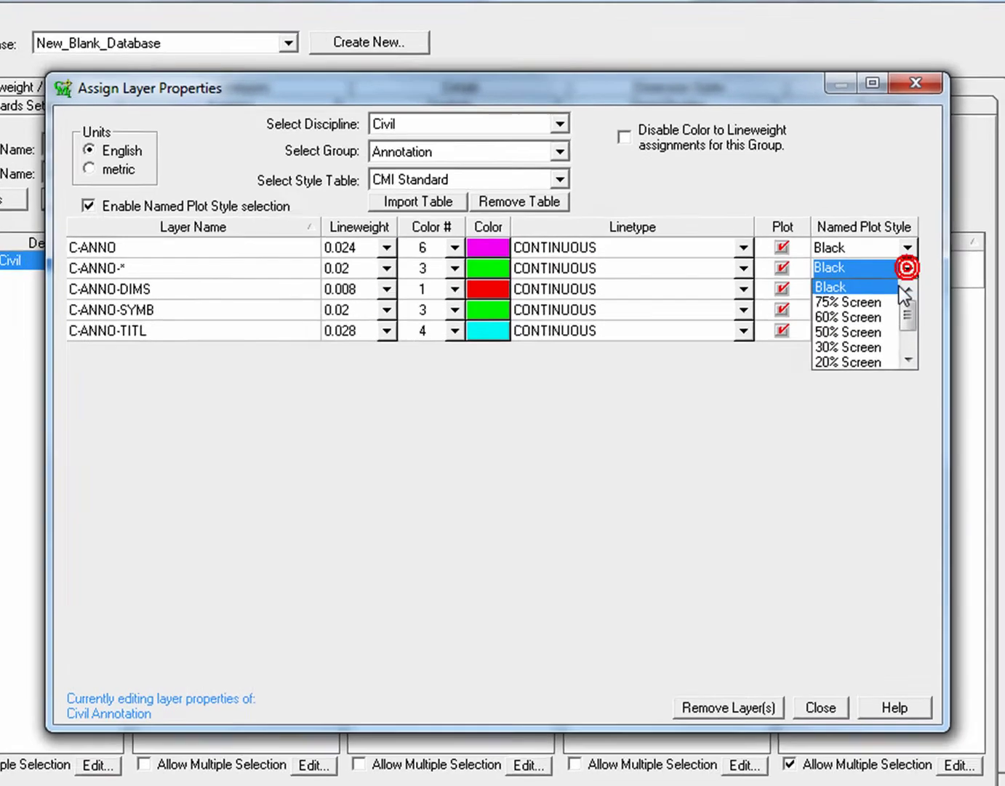
left_click(846, 297)
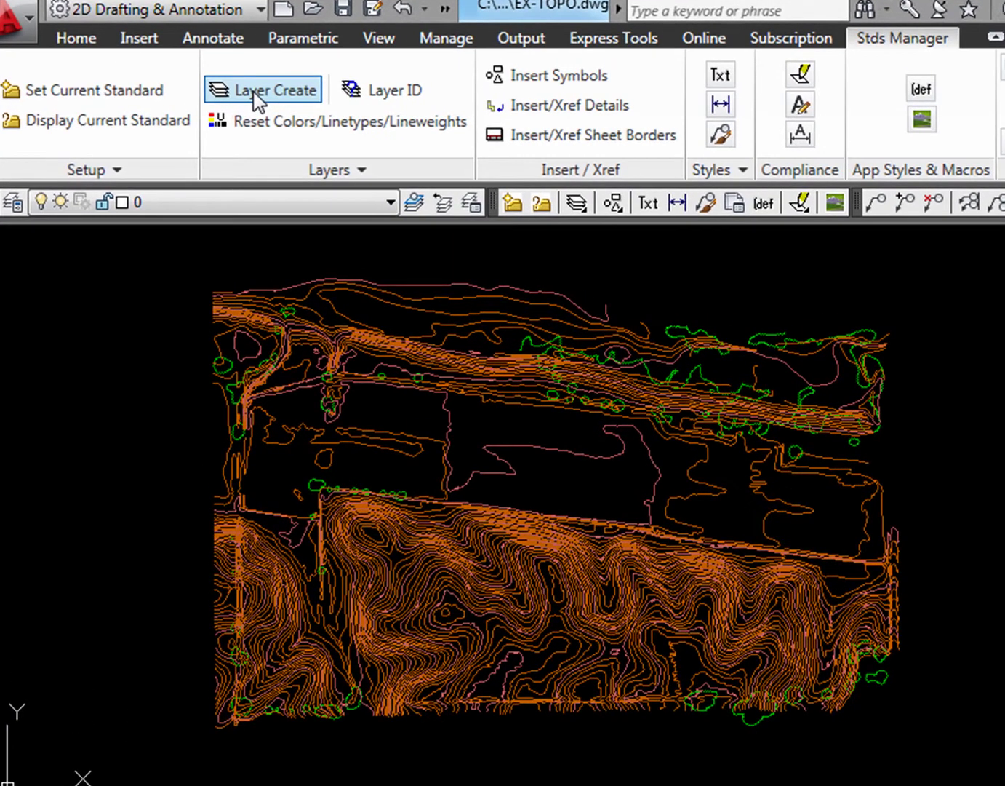
In AutoCAD, create all layers of the Arch Doors group in EX-TOPO.dwg and open the drawing's layer properties.
left_click(259, 94)
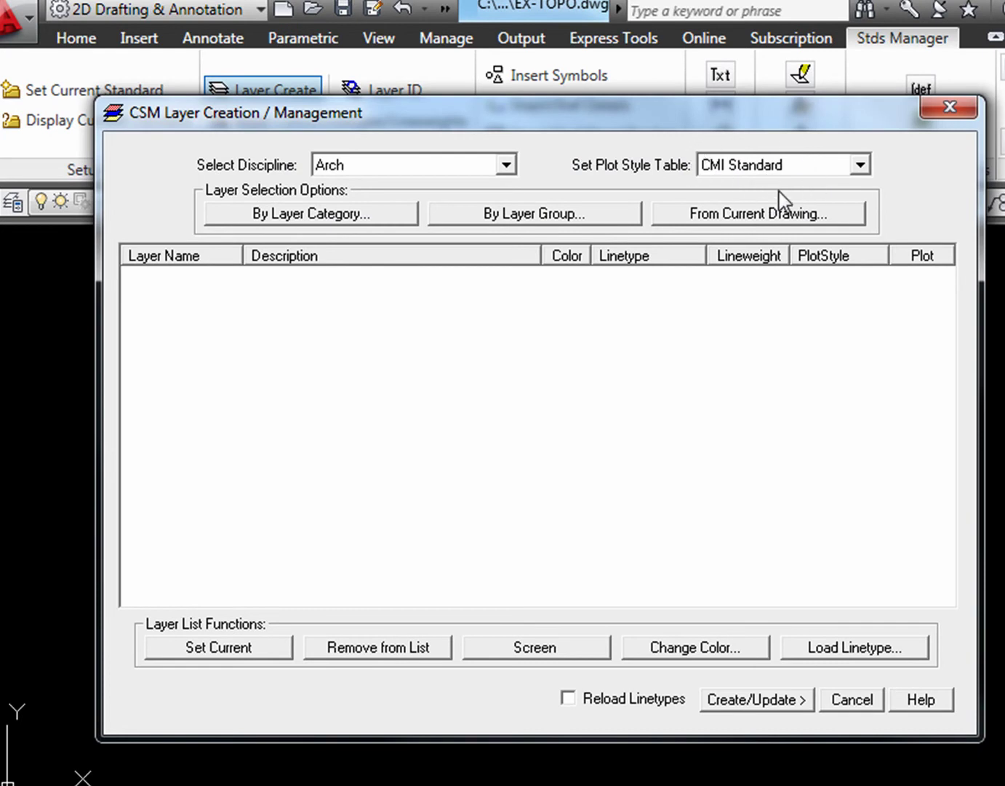
left_click(544, 212)
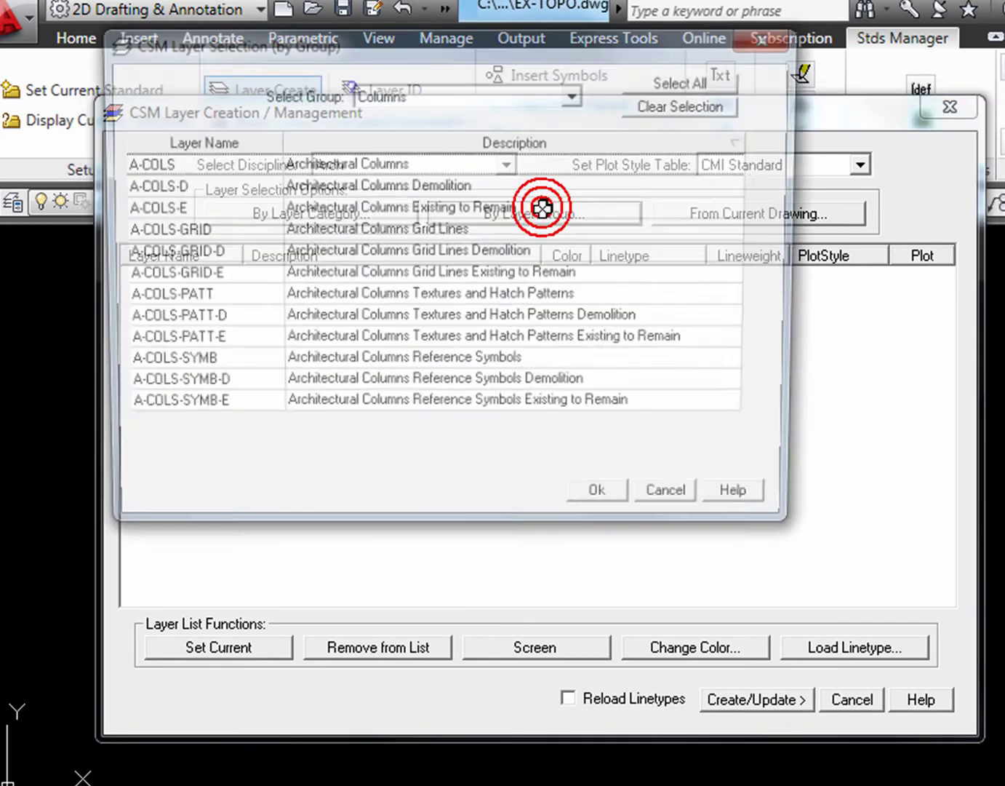
left_click(434, 101)
left_click(399, 133)
left_click_drag(211, 163, 220, 344)
left_click(608, 509)
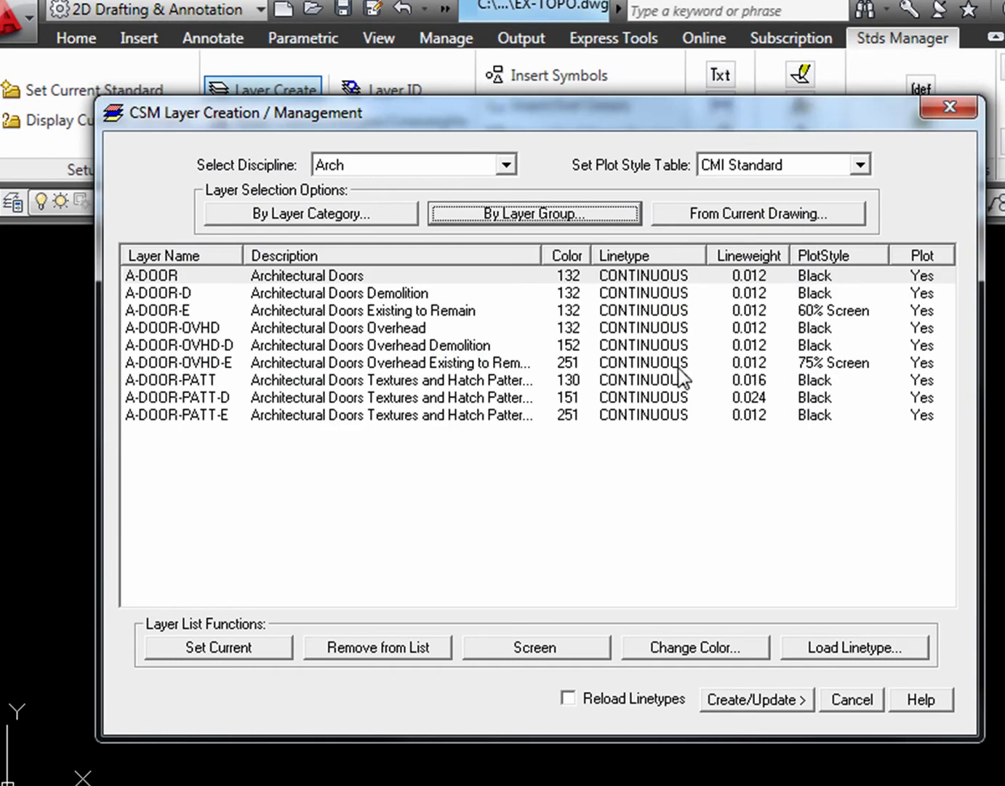
left_click(746, 699)
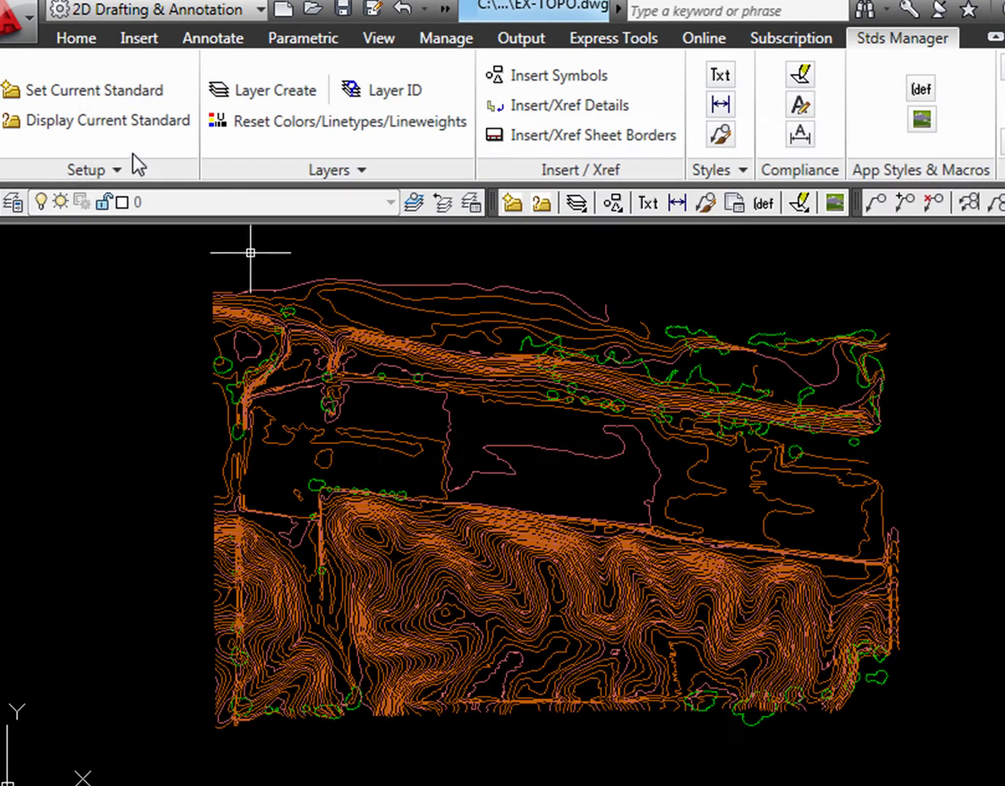
left_click(10, 206)
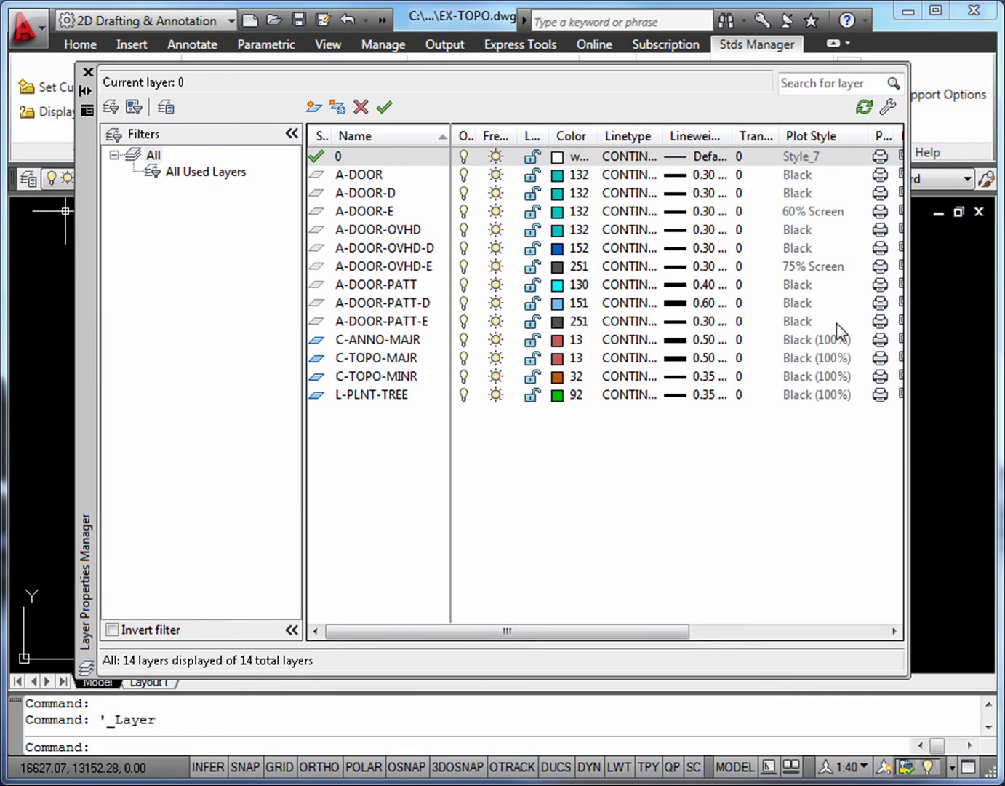
In Standards Administration's Civil prefix and suffix setup, define a suffix DEMO with a Dash delimiter and the description Demolition.
left_click(88, 73)
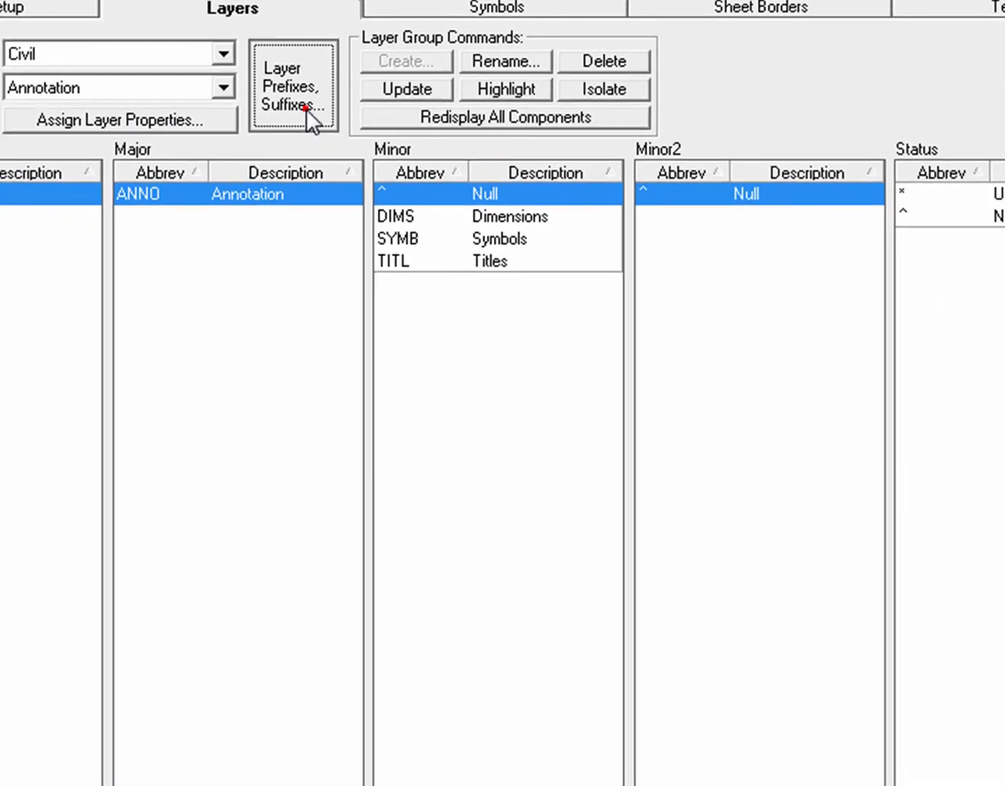
left_click(471, 315)
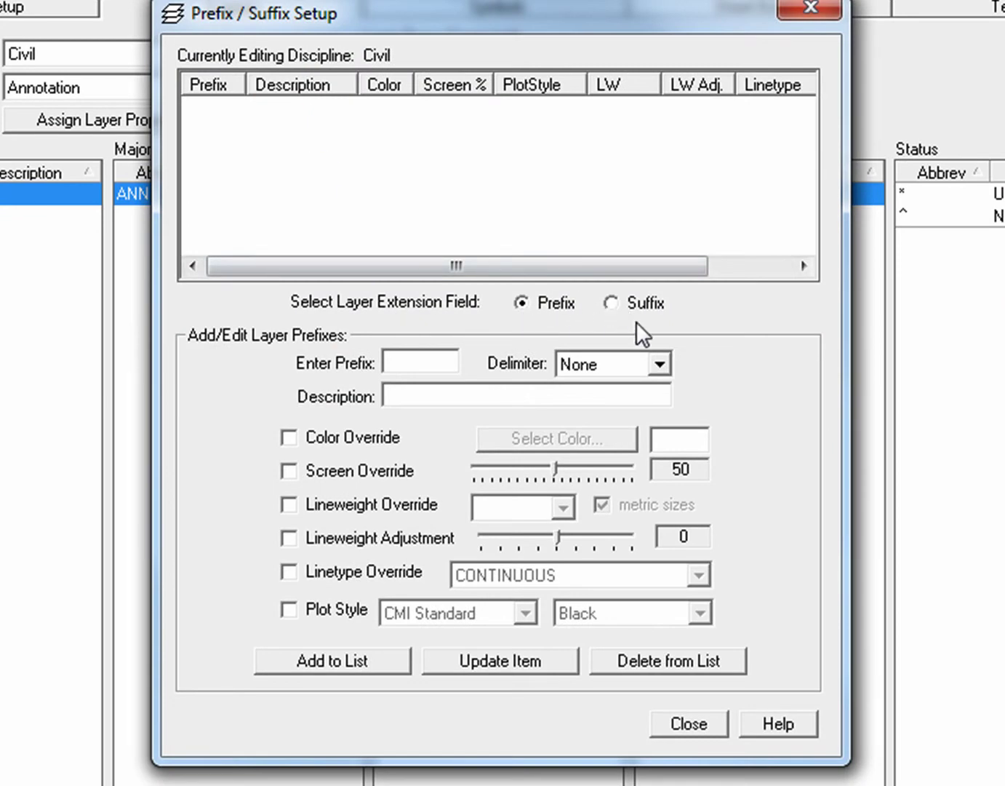
left_click(611, 303)
left_click(419, 362)
type("DEMO")
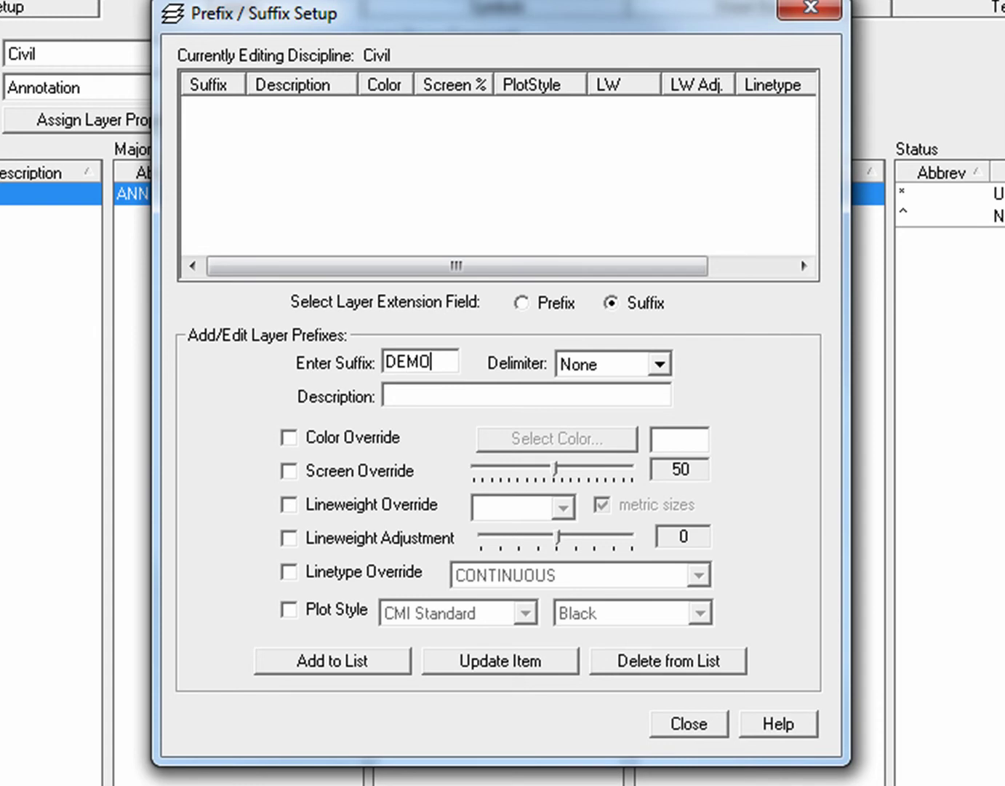
left_click(659, 364)
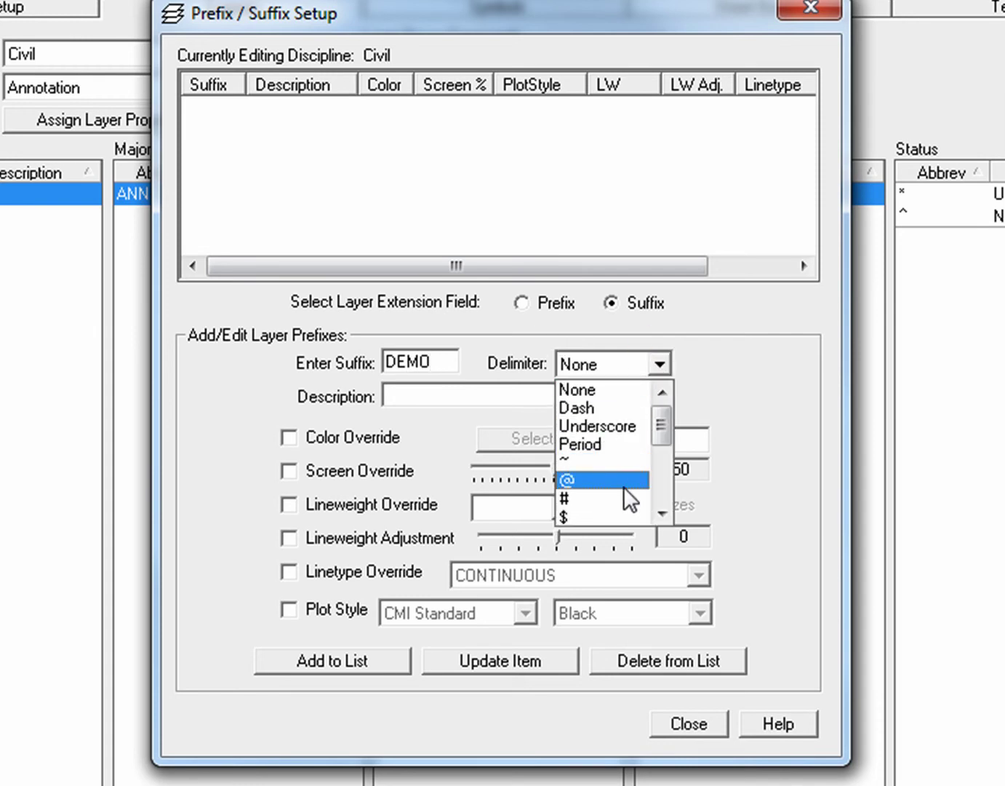
left_click(605, 408)
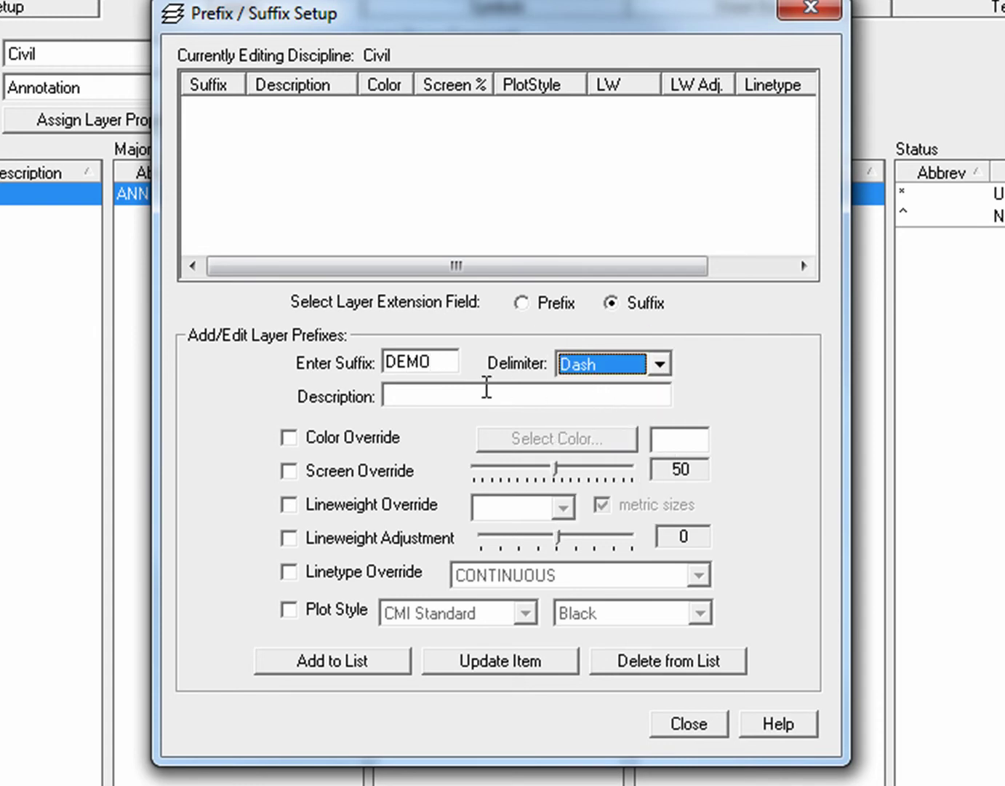
left_click(422, 393)
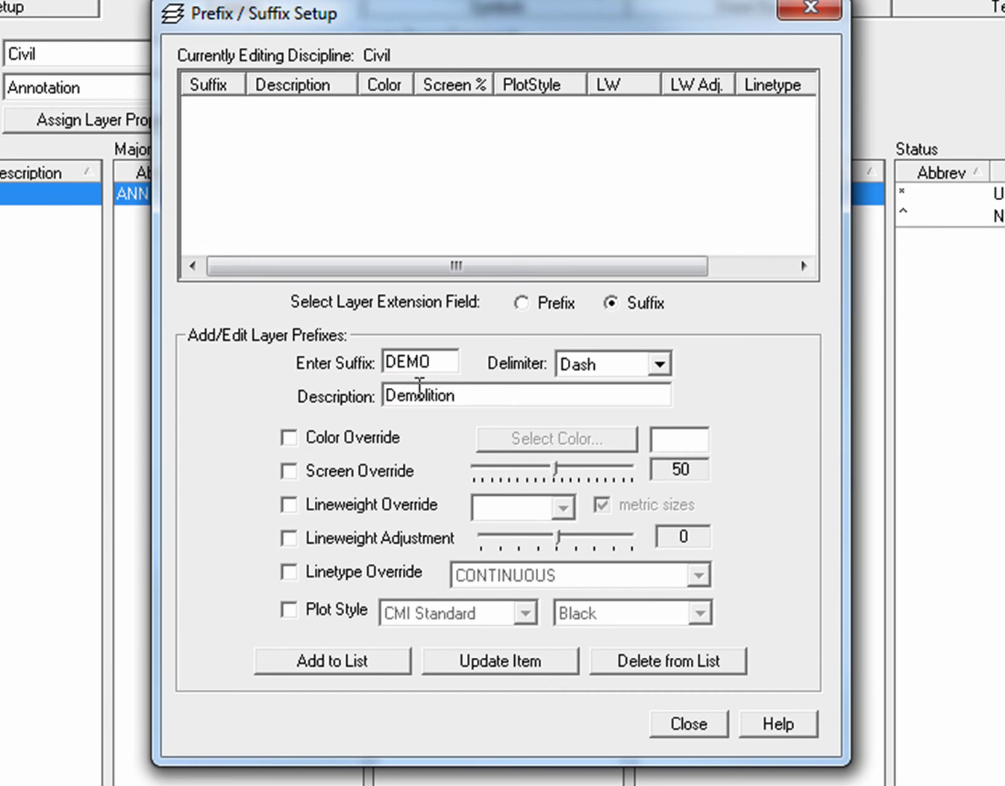
Give the DEMO suffix the plot style 50% Screen and a HIDDEN2 linetype override, and add it to the suffix list.
left_click(291, 609)
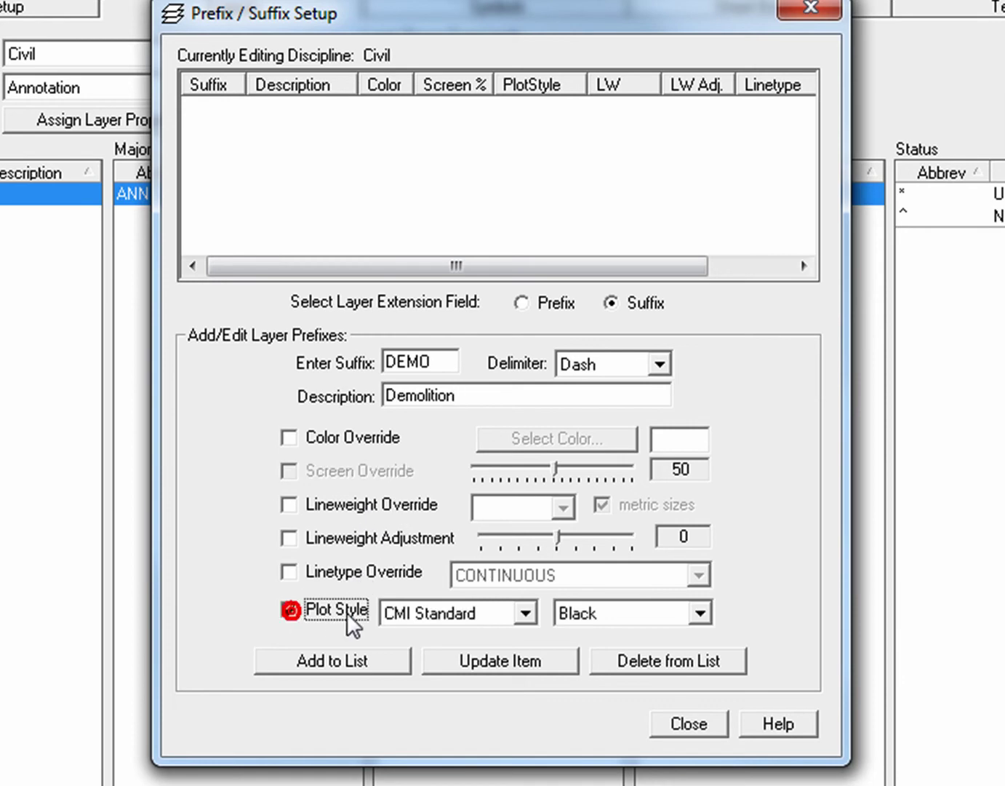
left_click(678, 615)
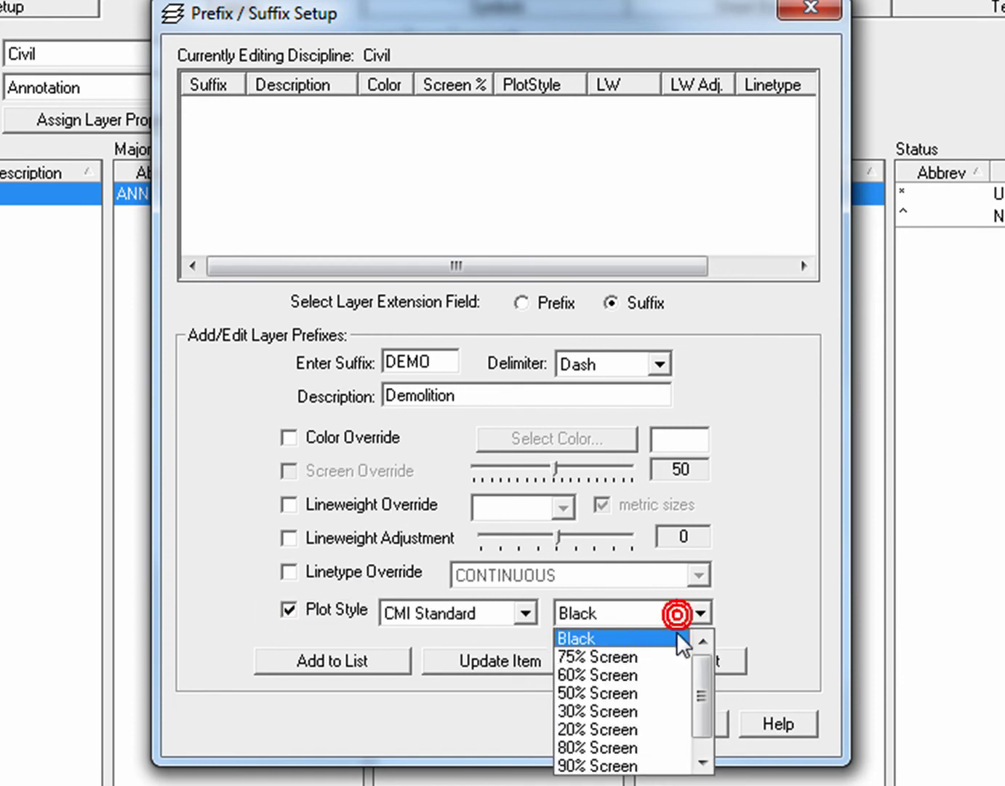
left_click(640, 695)
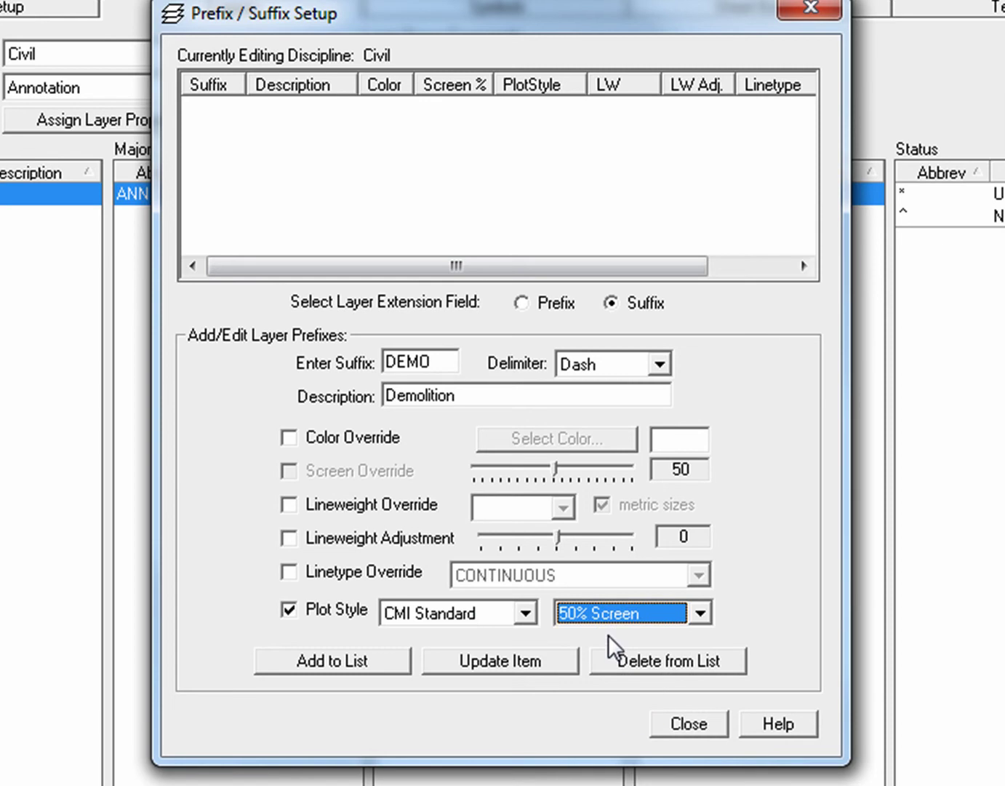
left_click(289, 573)
left_click(697, 574)
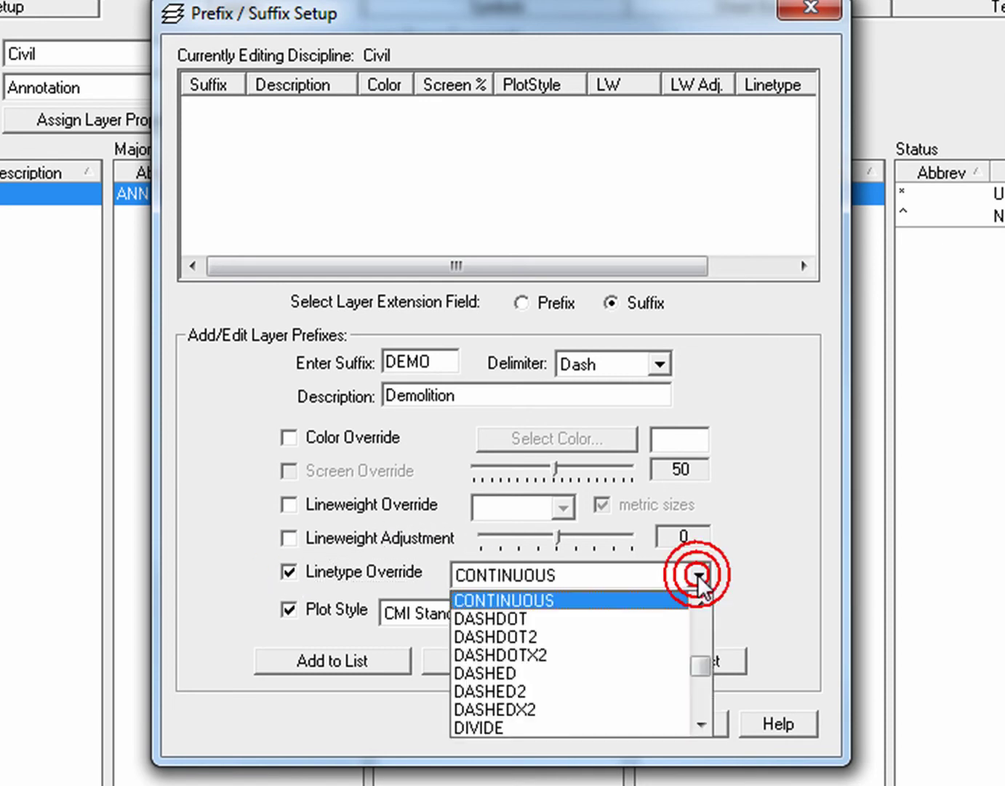
left_click_drag(704, 668, 714, 694)
left_click(527, 656)
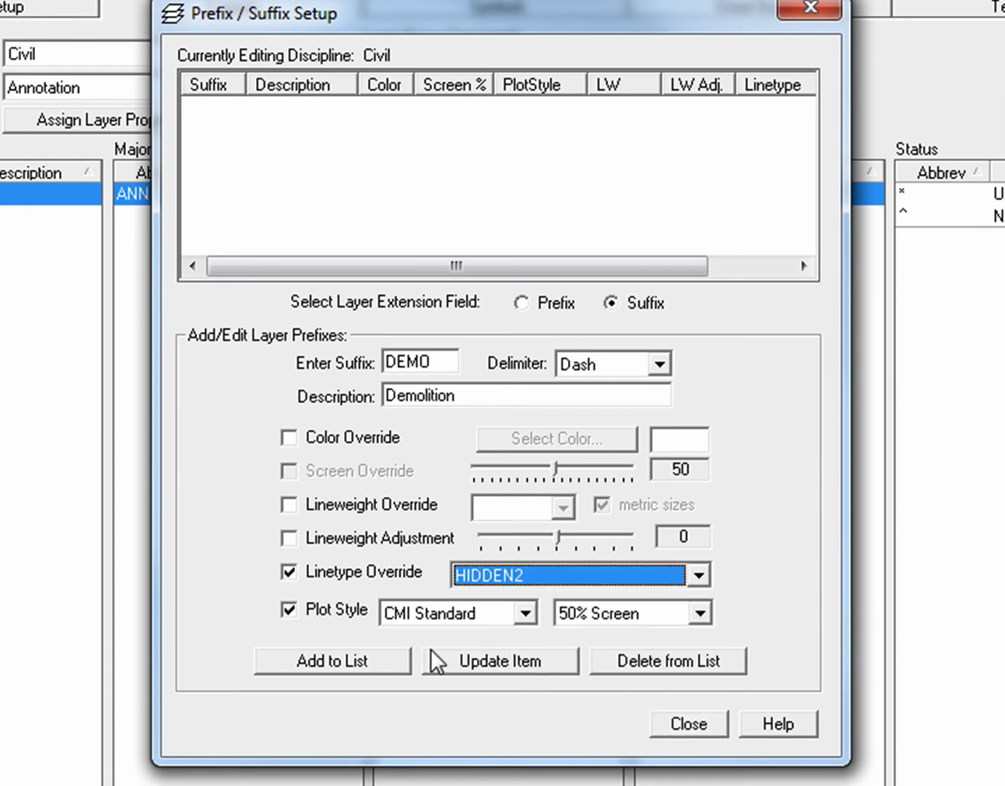
left_click(334, 661)
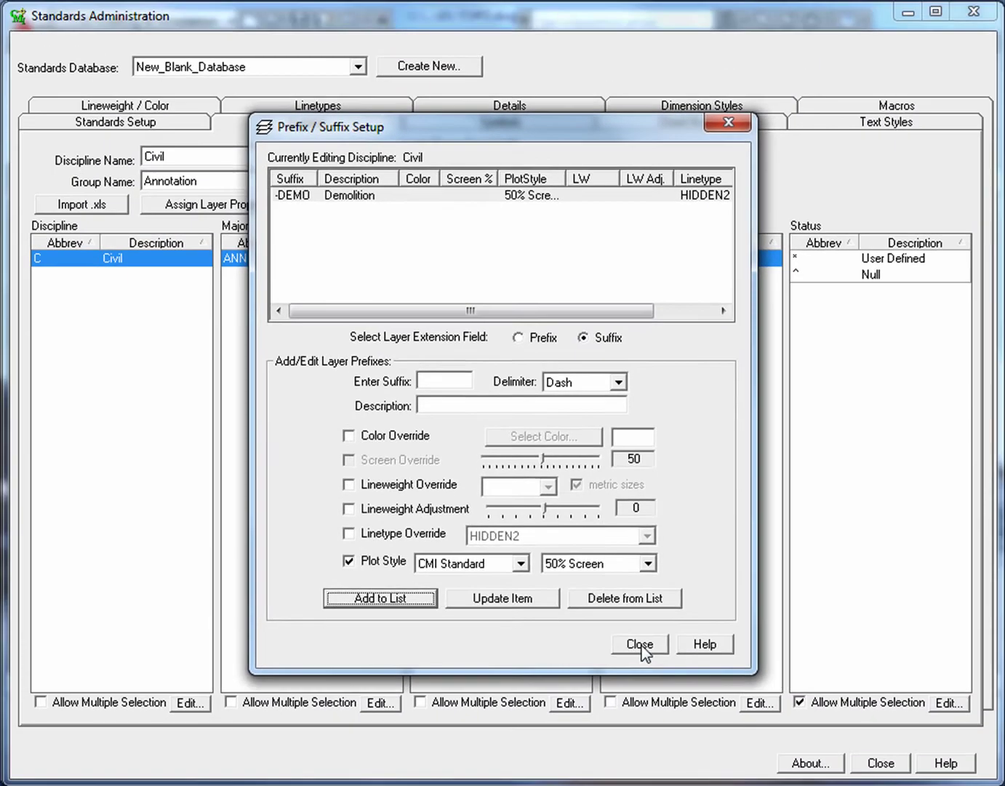
left_click(689, 723)
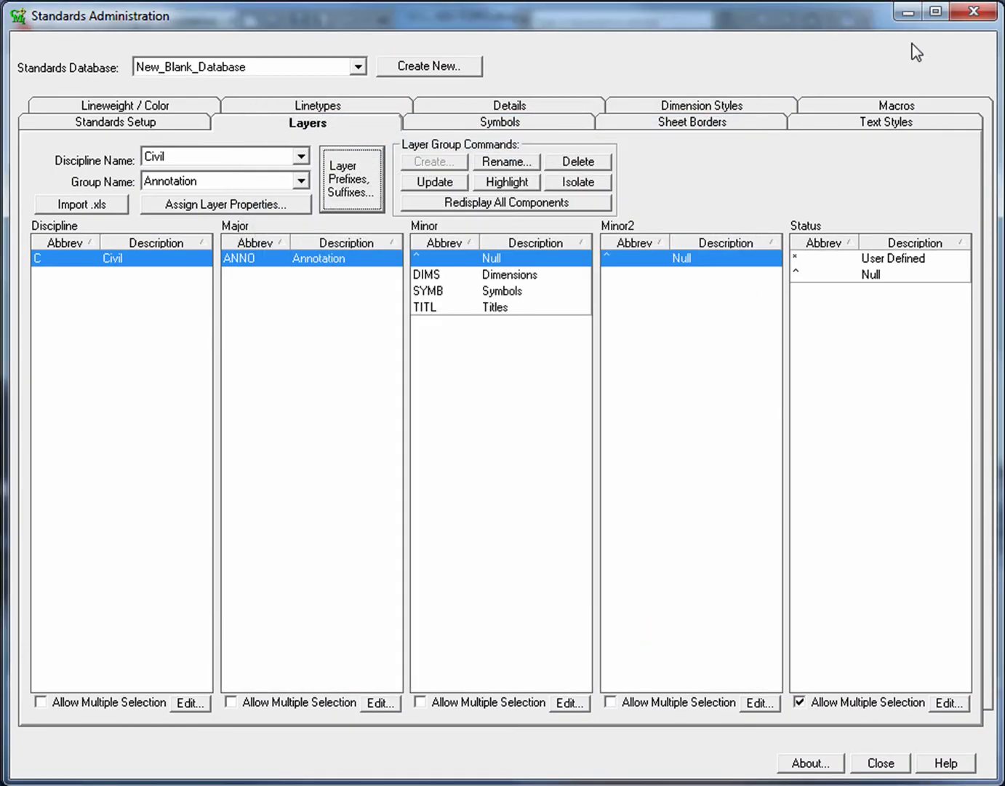
In AutoCAD, load the layers C-ANNO-DIMS, C-ANNO-SYMB and C-ANNO-TITL of the Civil Annotation group for layer creation.
left_click(908, 12)
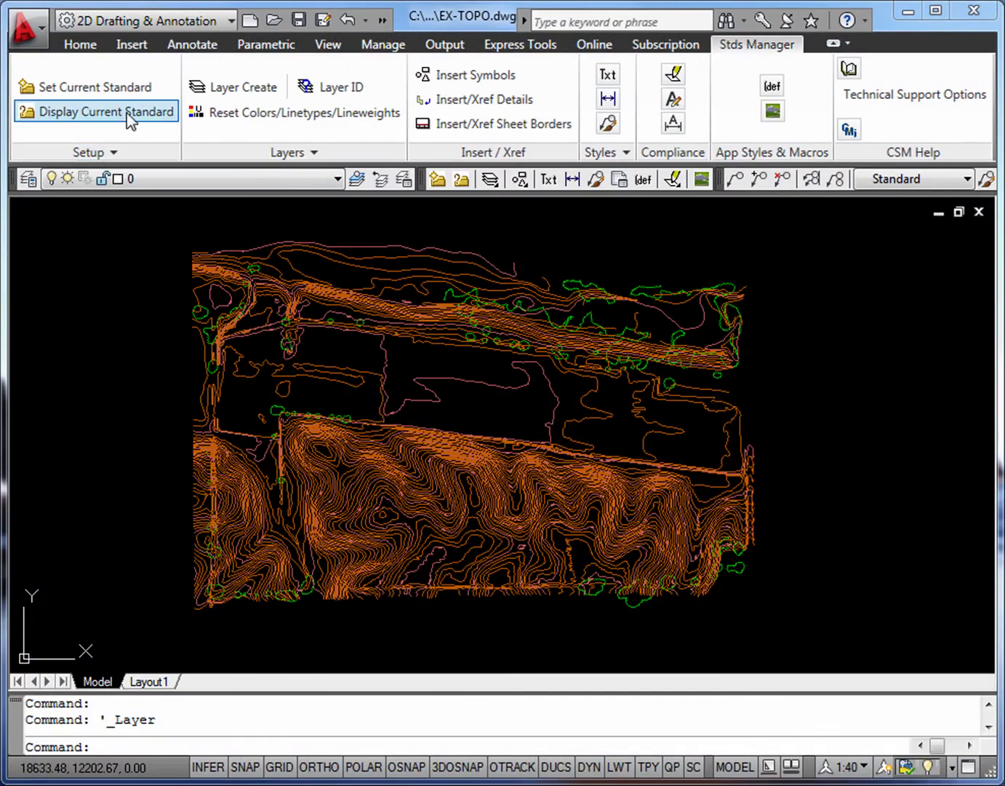
left_click(234, 87)
left_click(360, 147)
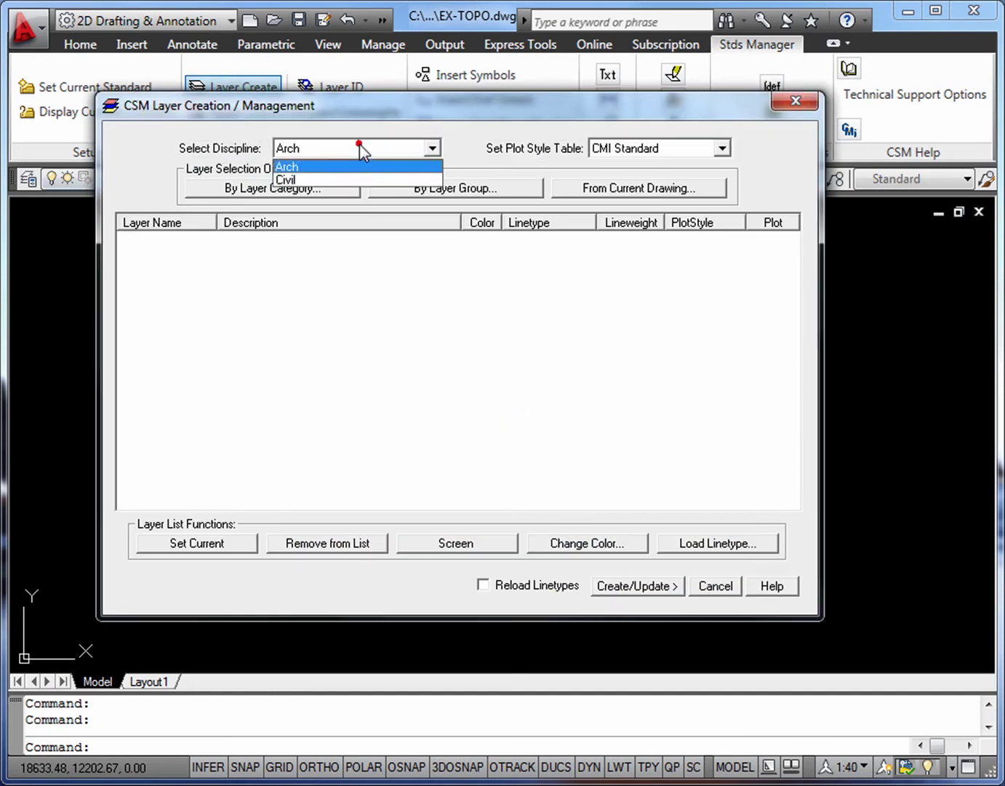
left_click(350, 182)
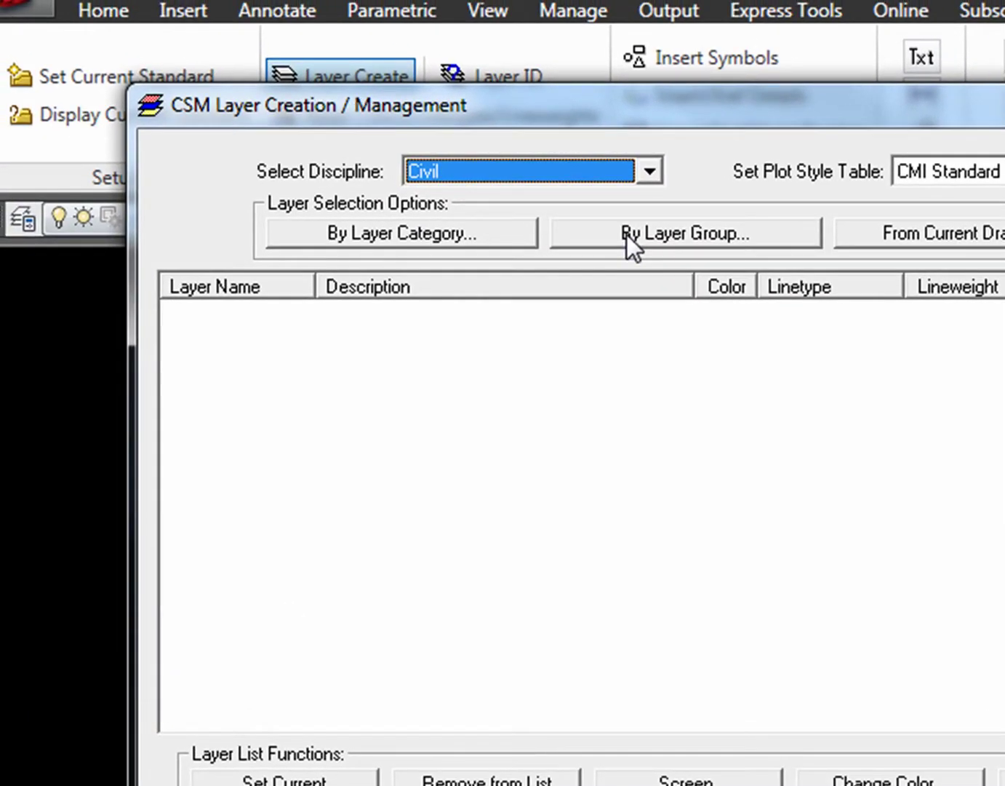
left_click(627, 235)
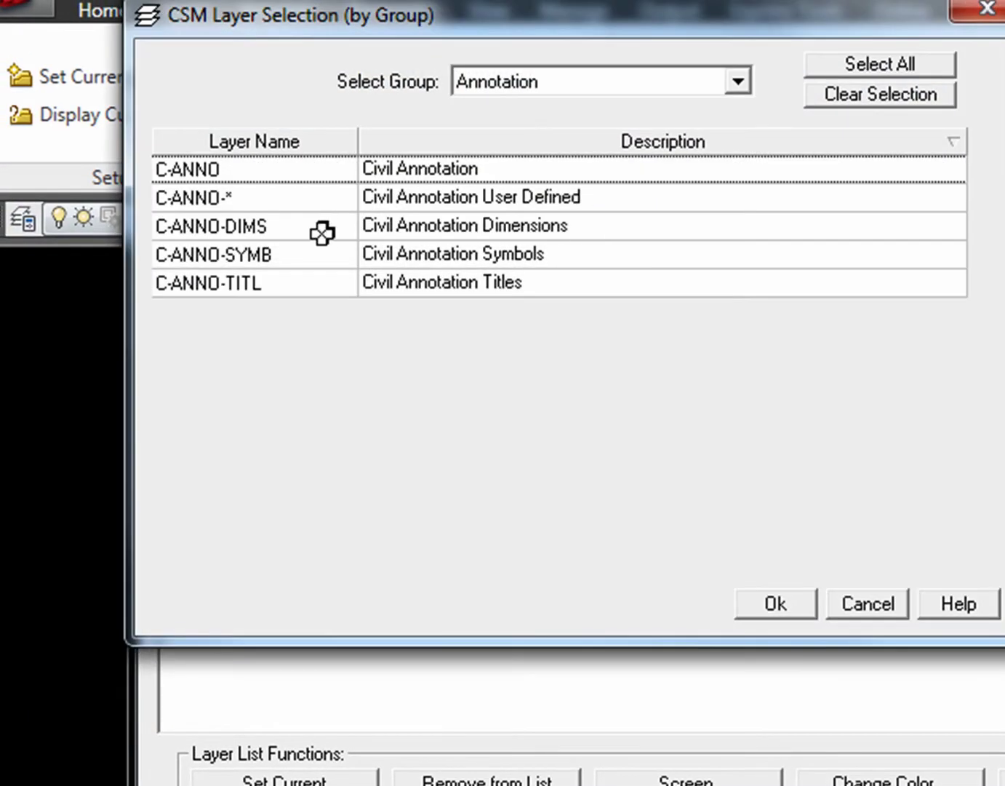
left_click_drag(283, 166, 295, 304)
left_click_drag(270, 233, 280, 283)
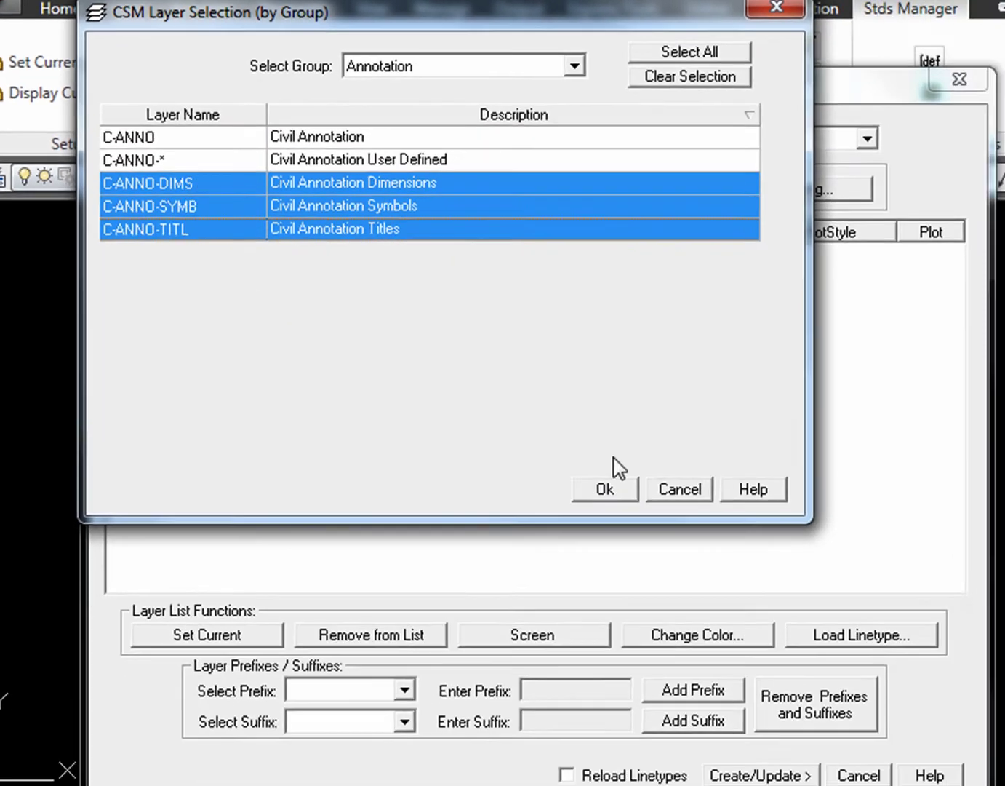
left_click(606, 488)
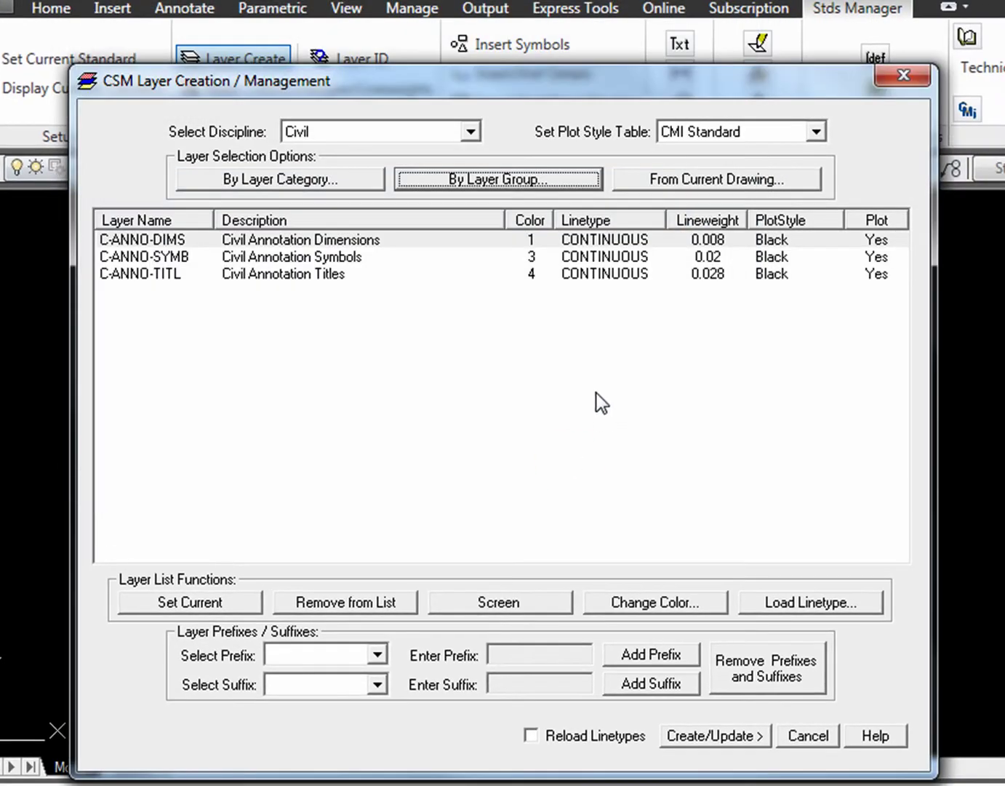
Add the -DEMO suffix to the C-ANNO-DIMS layer and widen the layer name column to show the full name.
left_click(379, 690)
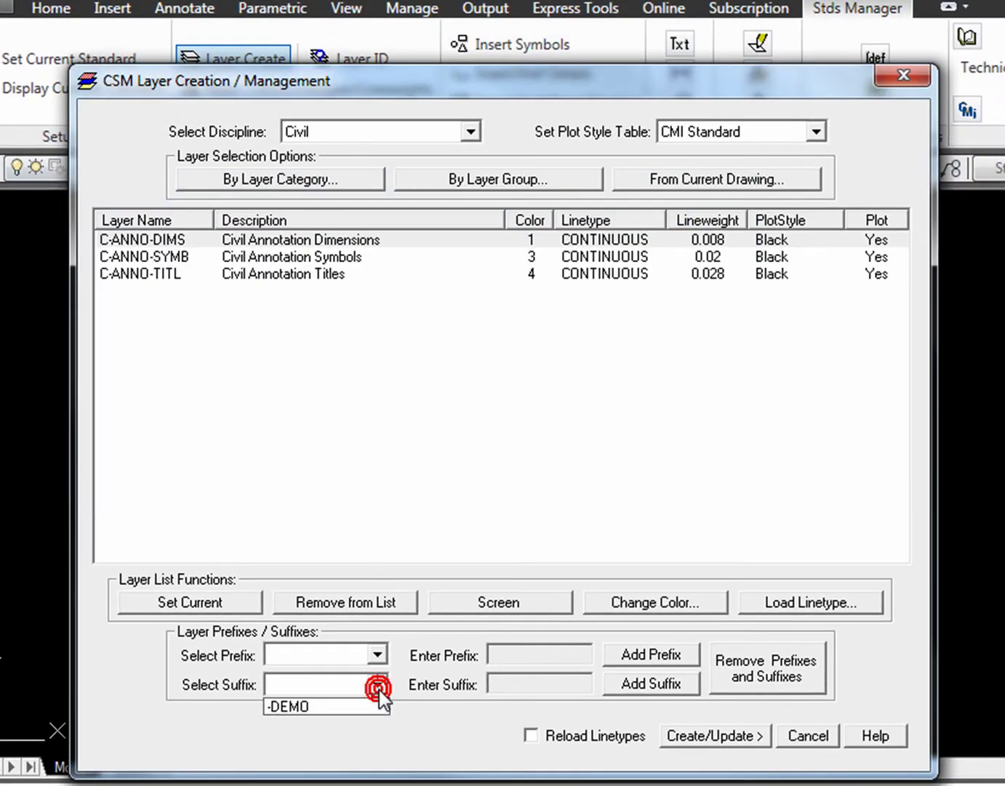
left_click(324, 706)
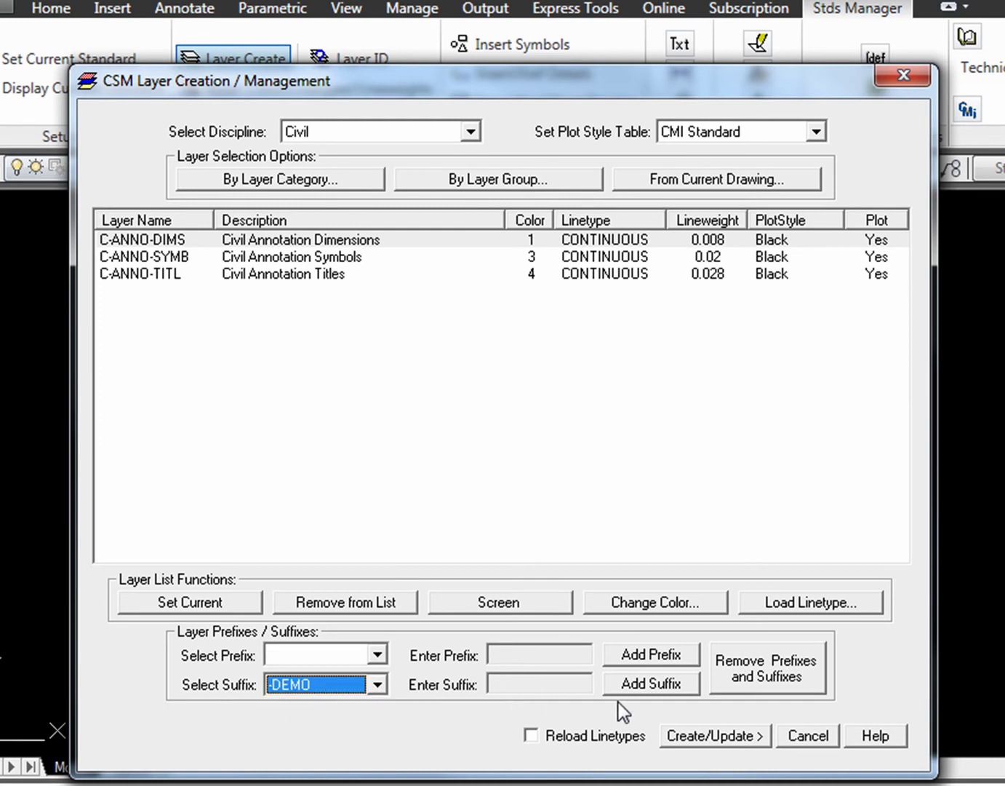
left_click(656, 687)
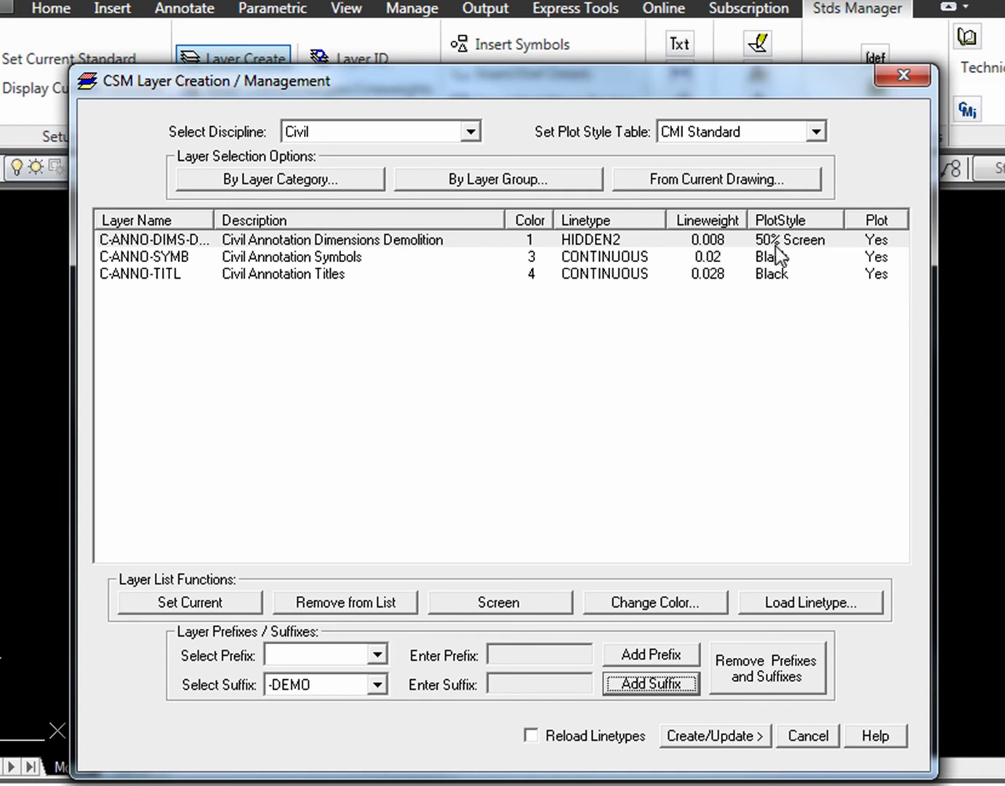
left_click_drag(213, 219, 254, 219)
left_click(219, 239)
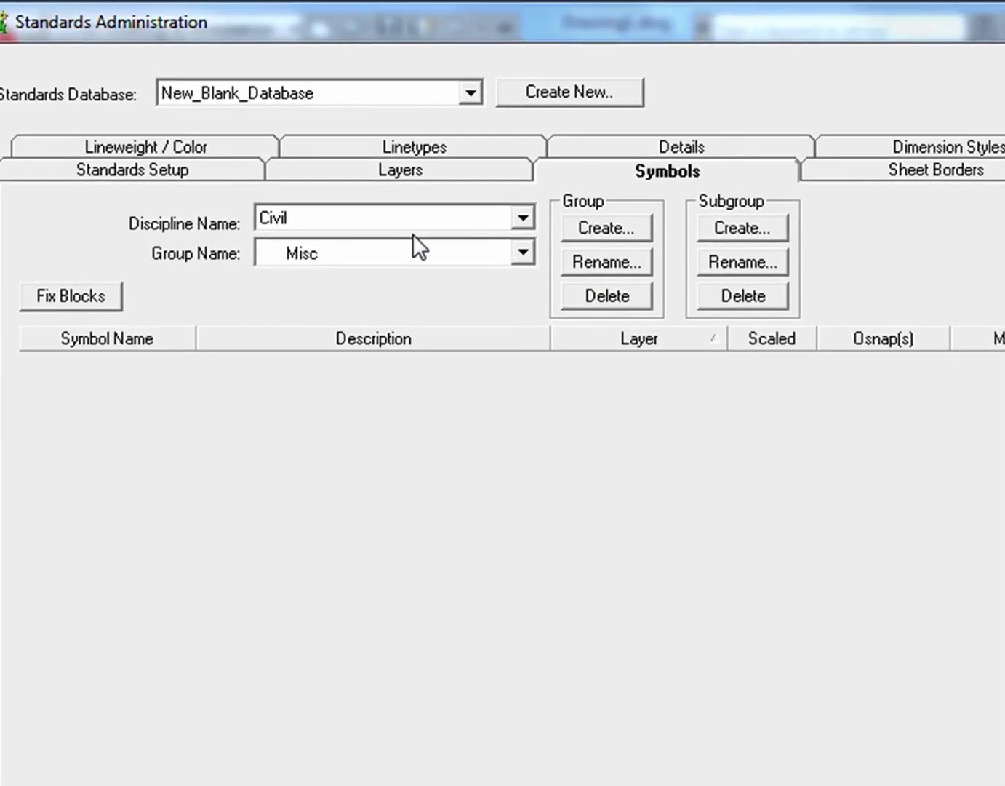
Create a symbol group named Stamps in the Civil discipline and make it the active group.
left_click(602, 227)
type("Stamps")
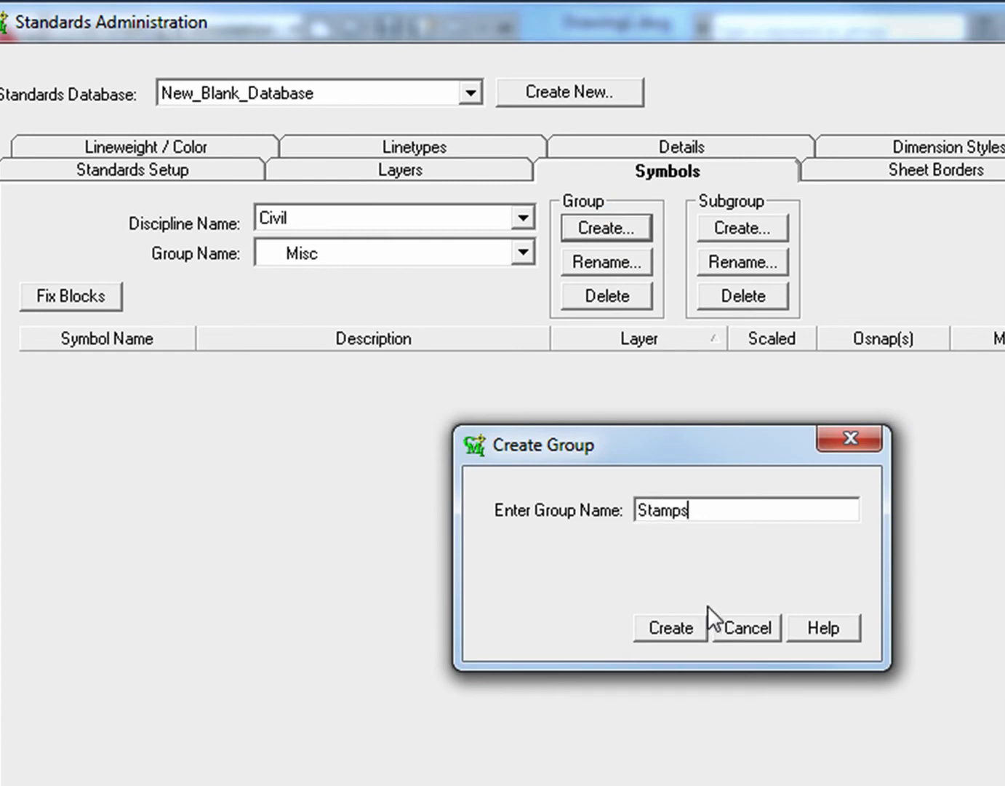
left_click(678, 627)
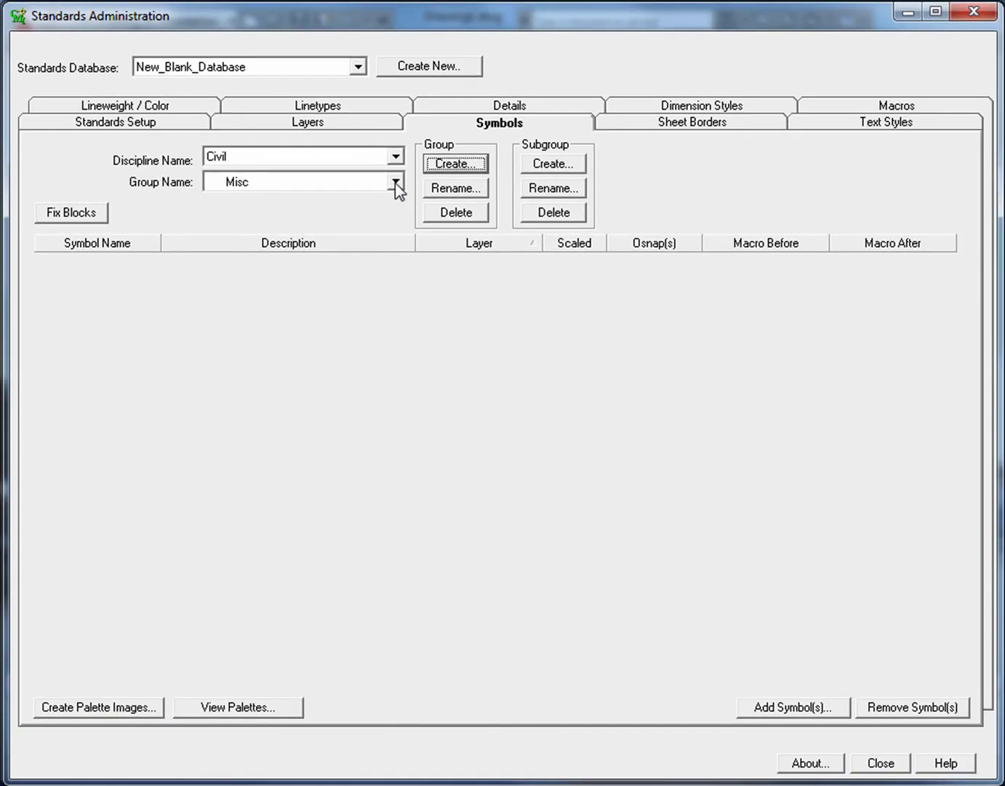
left_click(522, 252)
left_click(259, 219)
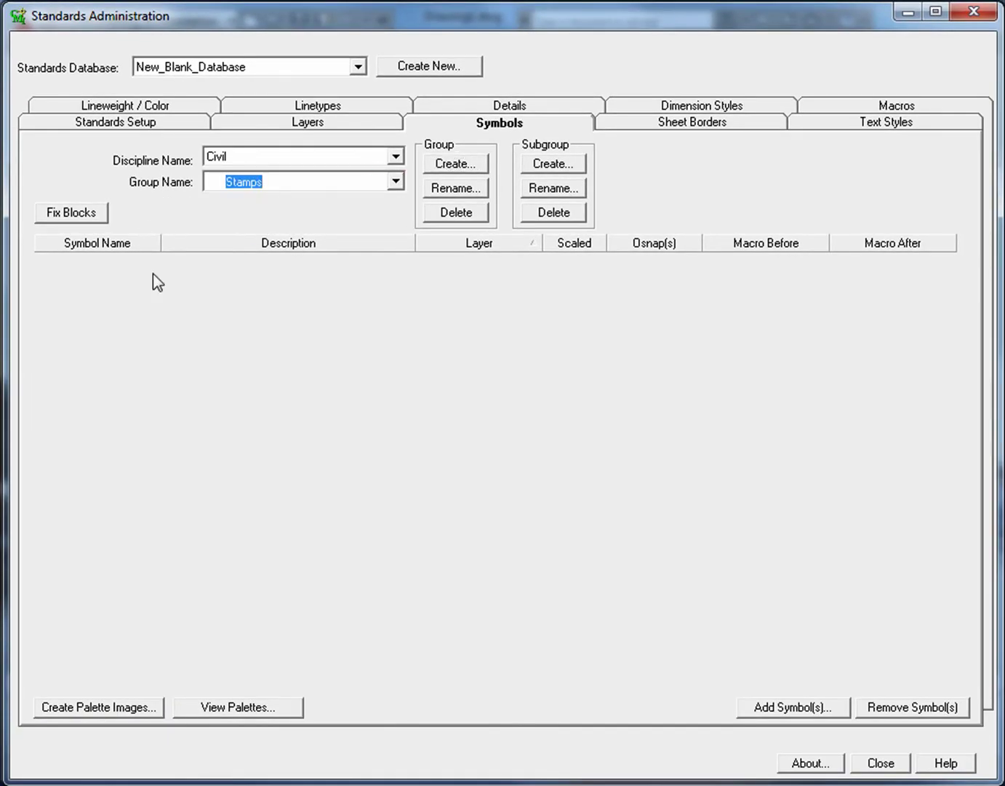
Add ACB-Stamp.dwg, MLS-Stamp.dwg and MTS-Stamp.dwg to the Stamps group without referencing them from their current folder.
left_click(810, 712)
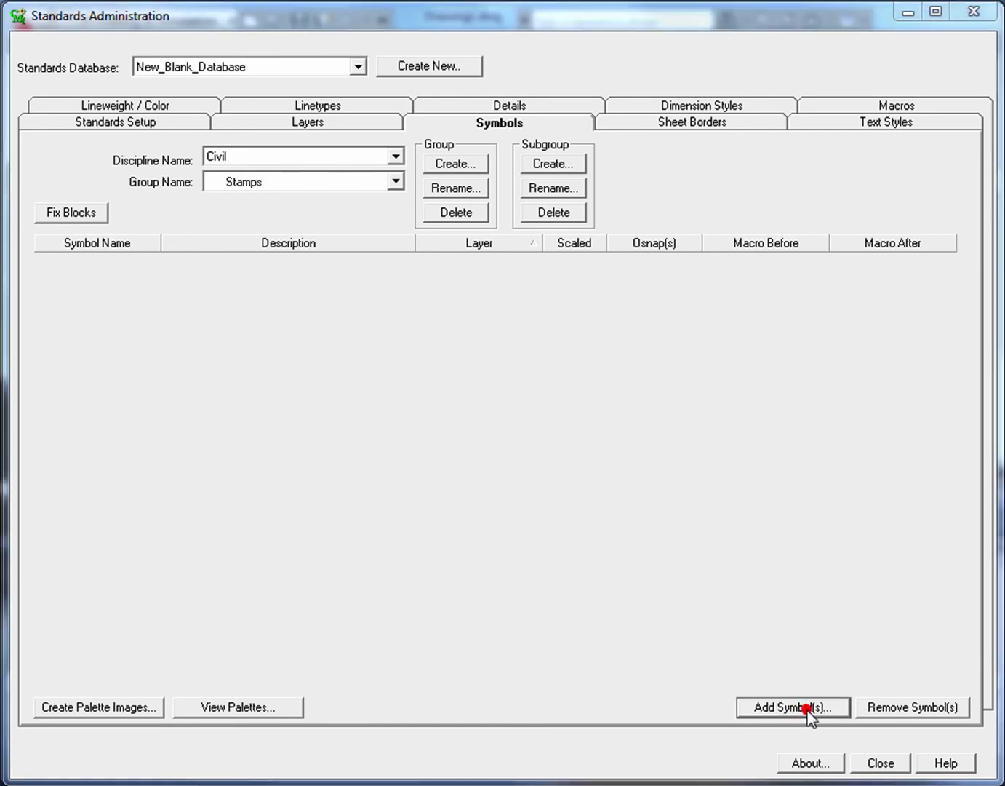
left_click(538, 205)
left_click(542, 225, "ctrl")
left_click(538, 248, "ctrl")
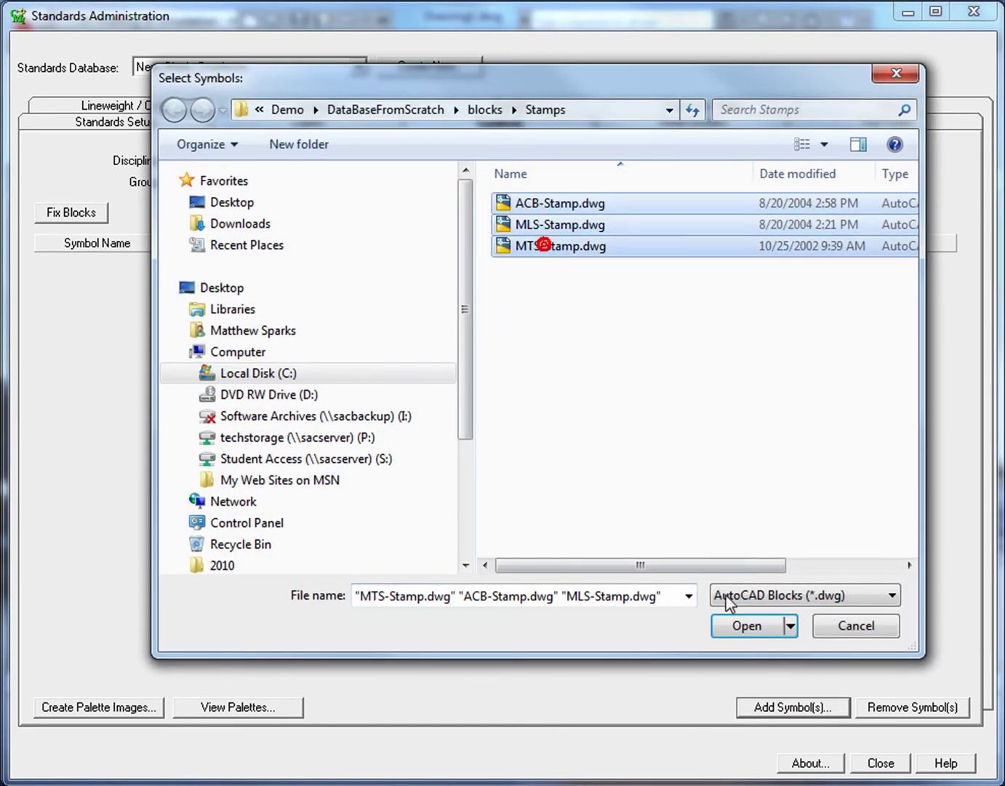
left_click(755, 628)
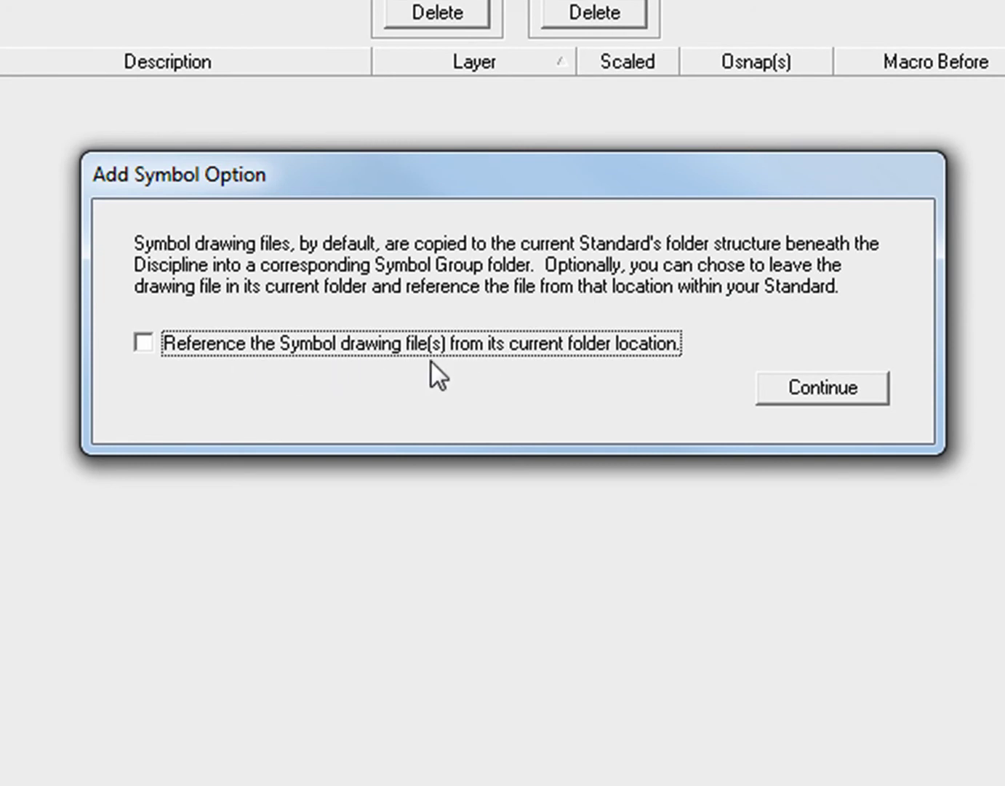
left_click(833, 395)
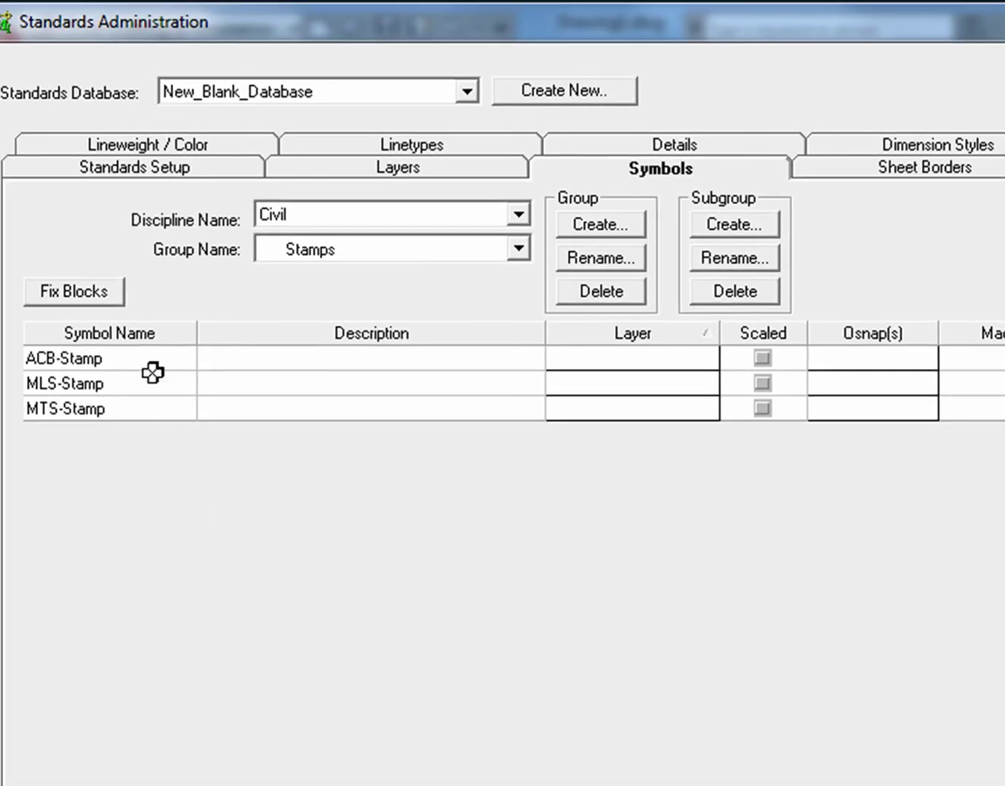
Set the description of the symbols ACB-Stamp, MLS-Stamp and MTS-Stamp to Stamps.
left_click(261, 358)
type("Stamps")
left_click(263, 383)
type("Stamps")
left_click(275, 411)
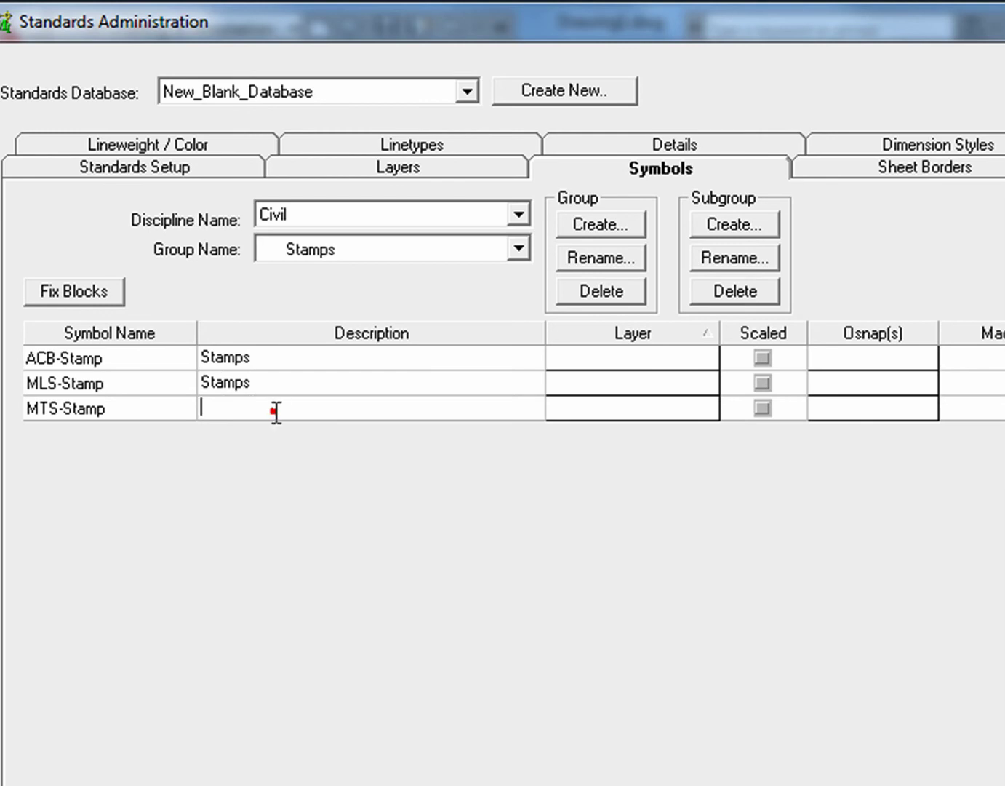
type("AS")
type("tamps")
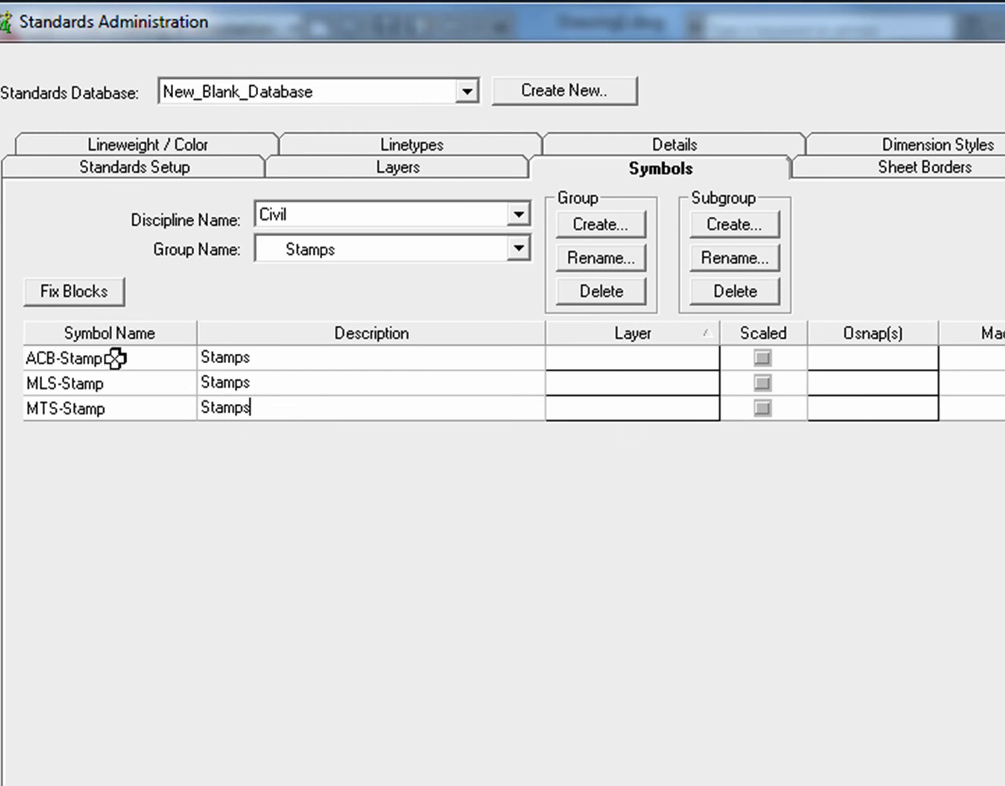
Assign the layer C-ANNO-SYMB, with Null for Minor2 and Status, to ACB-Stamp, MLS-Stamp and MTS-Stamp together.
left_click_drag(117, 358, 124, 407)
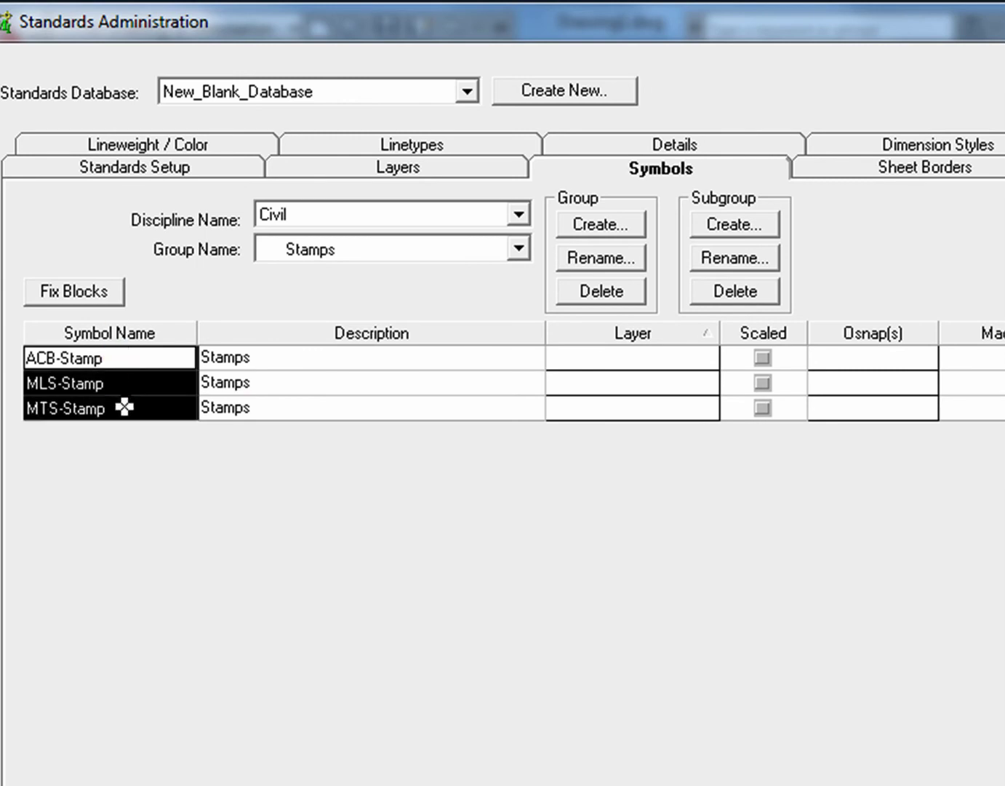
right_click(134, 406)
left_click(377, 550)
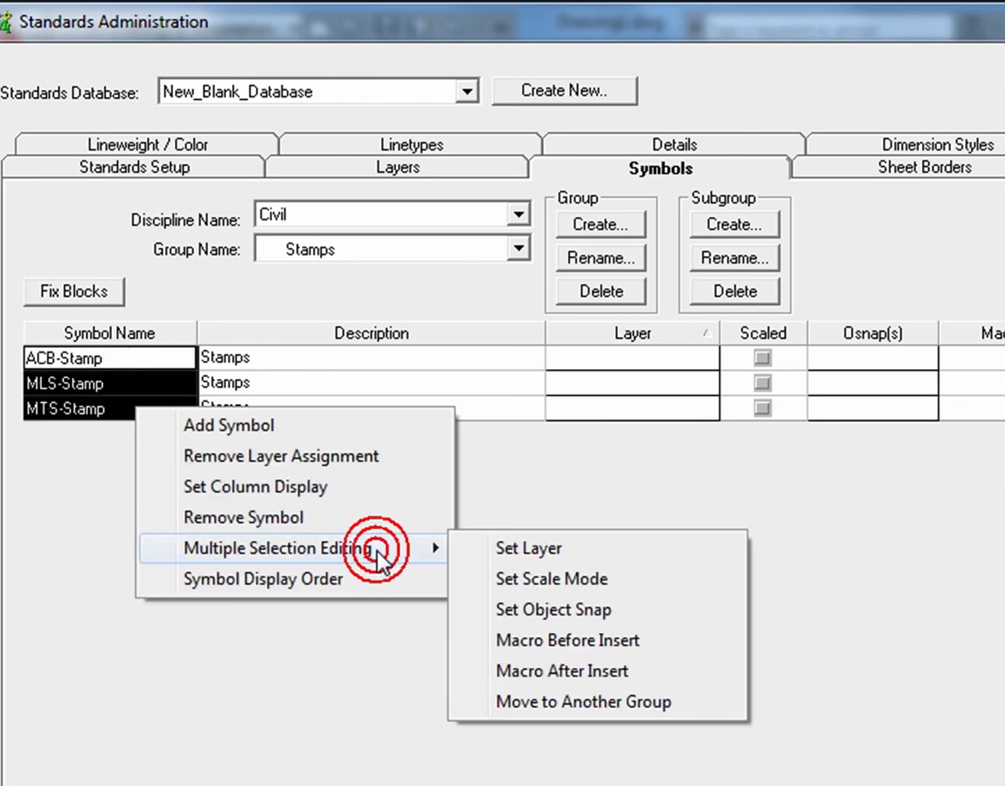
left_click(590, 550)
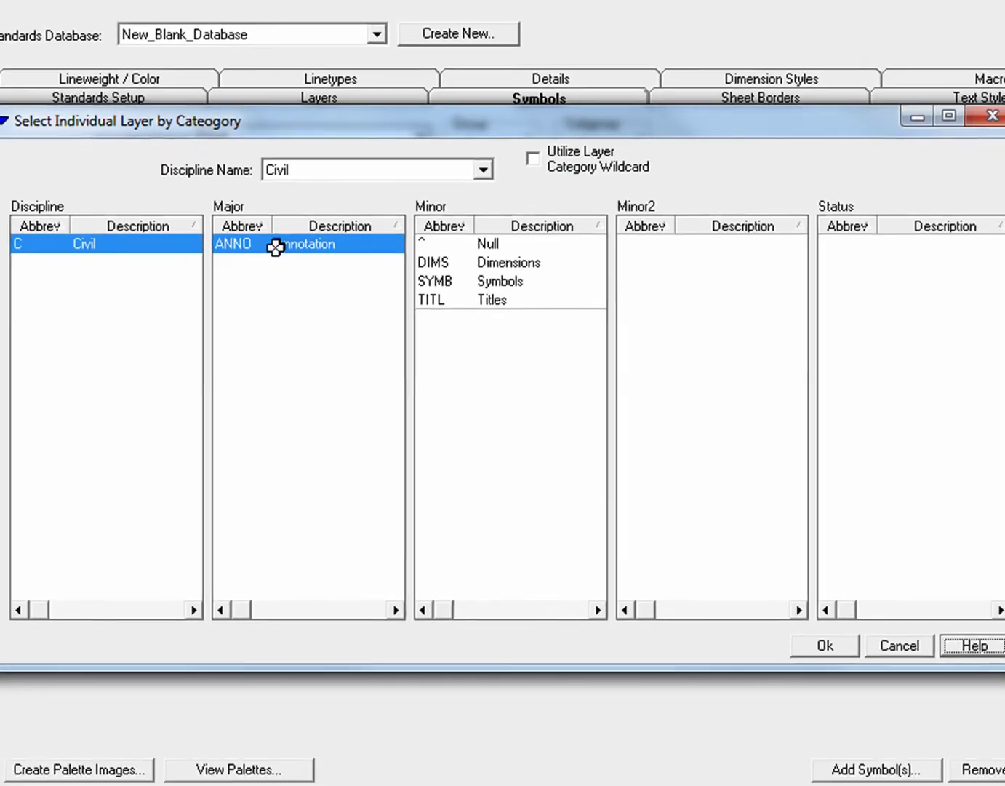
left_click(341, 318)
left_click(593, 359)
left_click(687, 233)
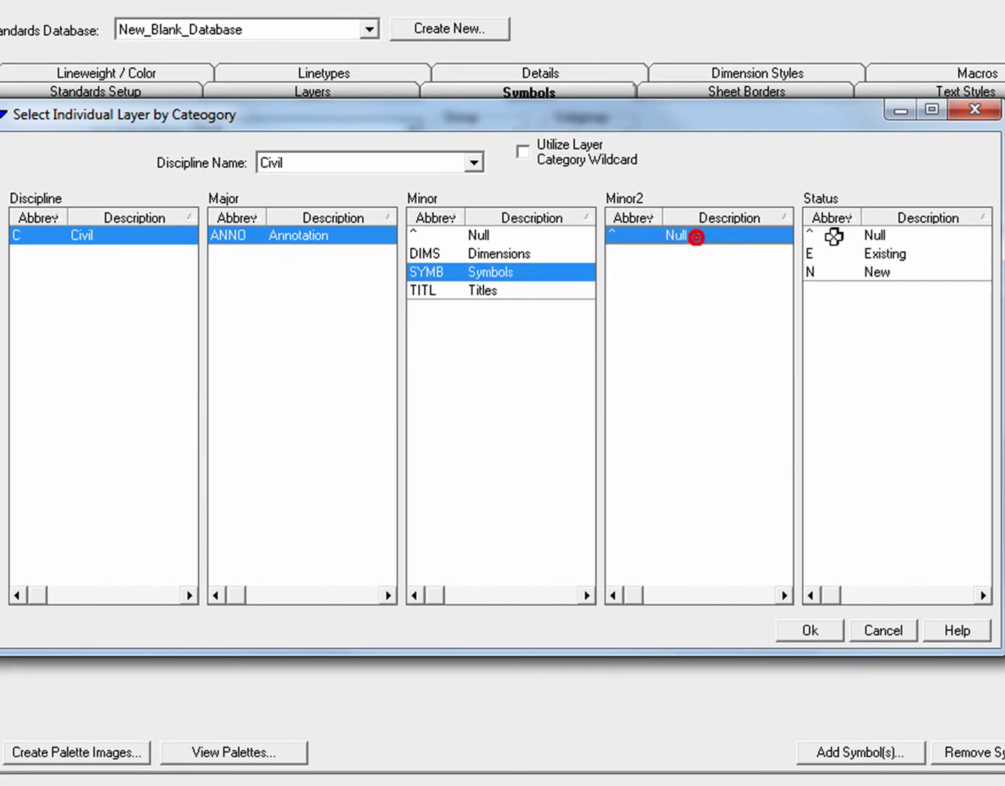
left_click(841, 234)
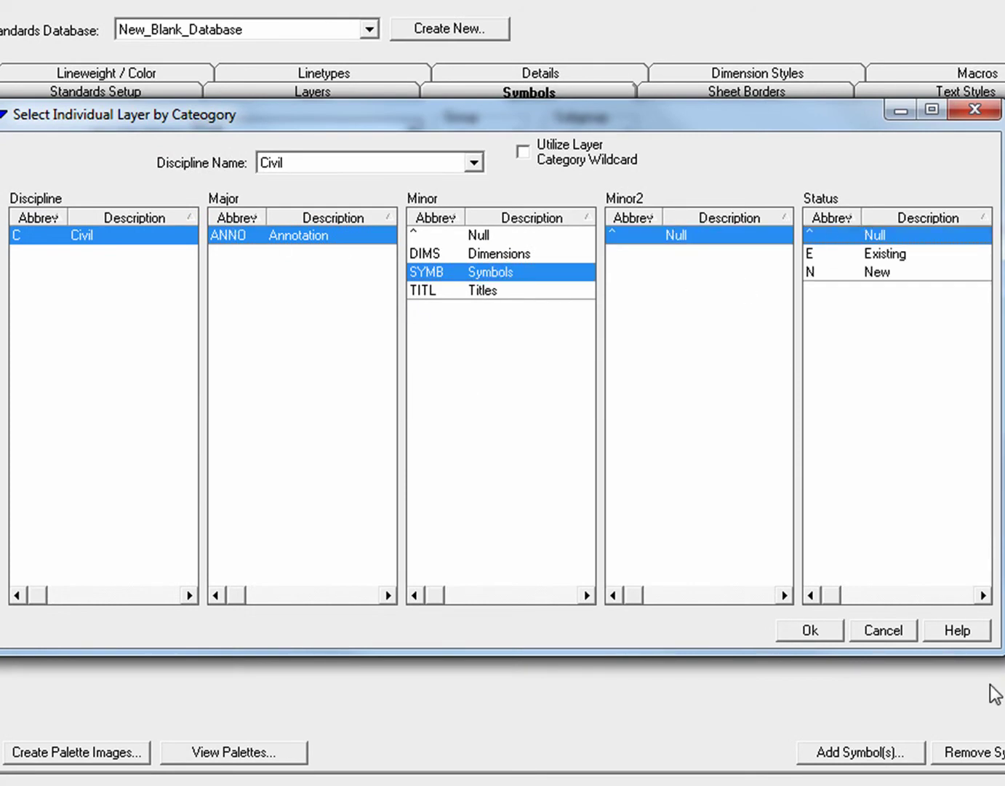
left_click(825, 631)
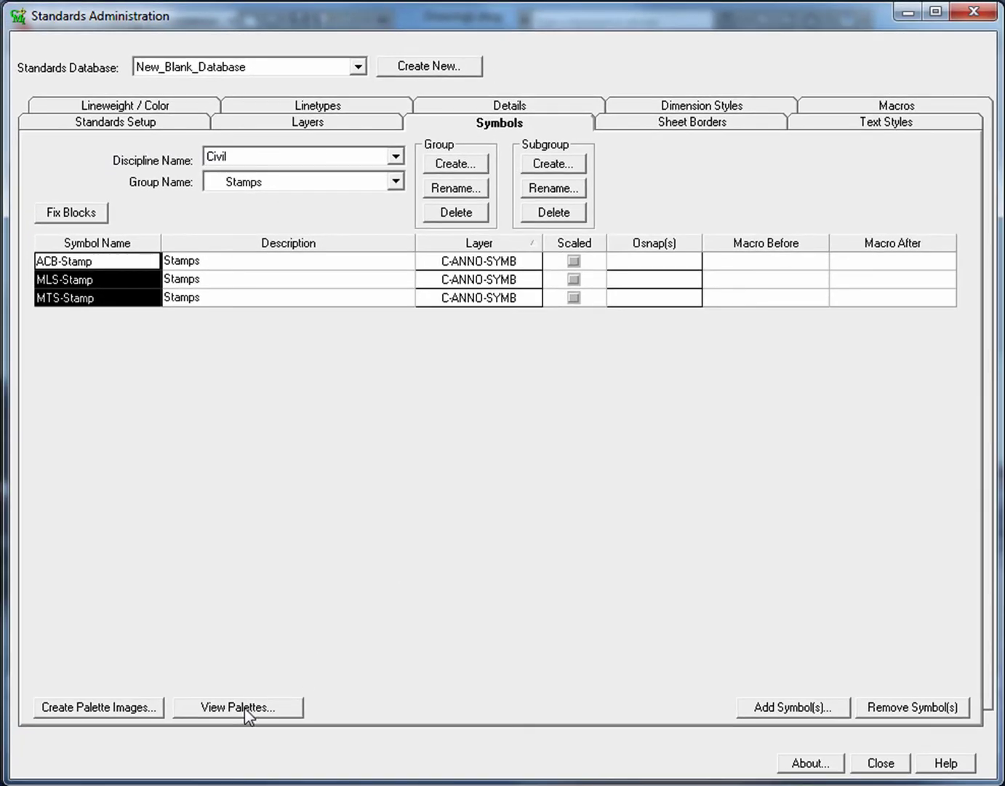
View the Stamps symbol palette, close it, and create palette images for the selected group with 0 image rotation.
left_click(243, 707)
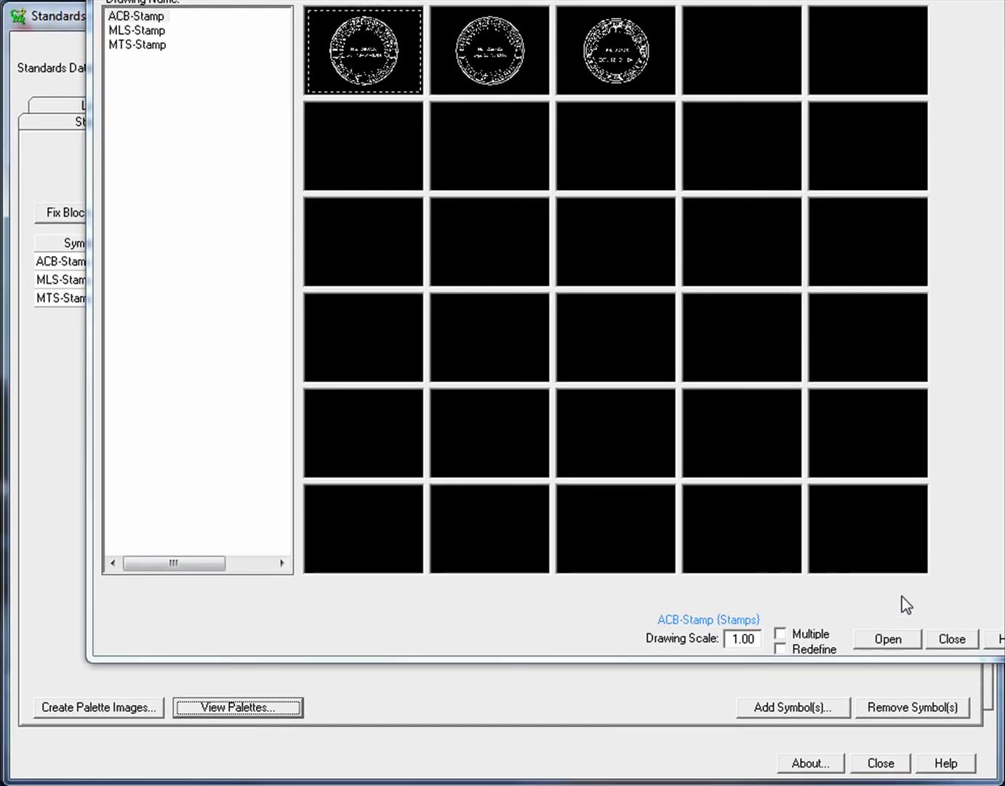
left_click(944, 639)
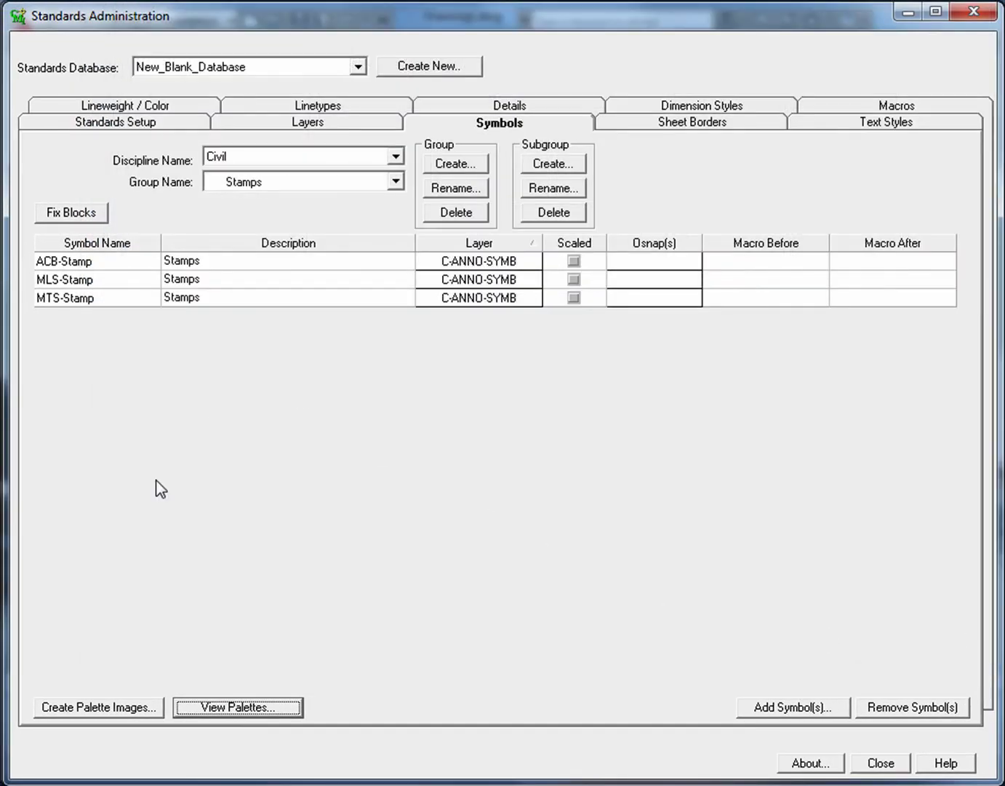
left_click(134, 709)
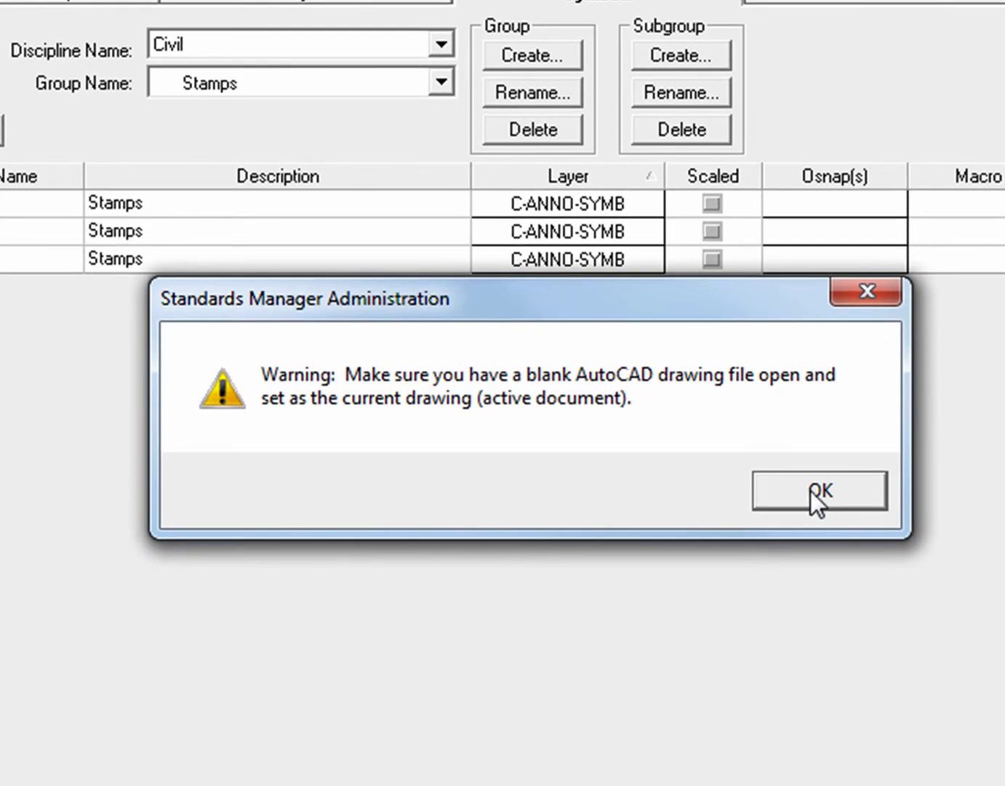
left_click(811, 490)
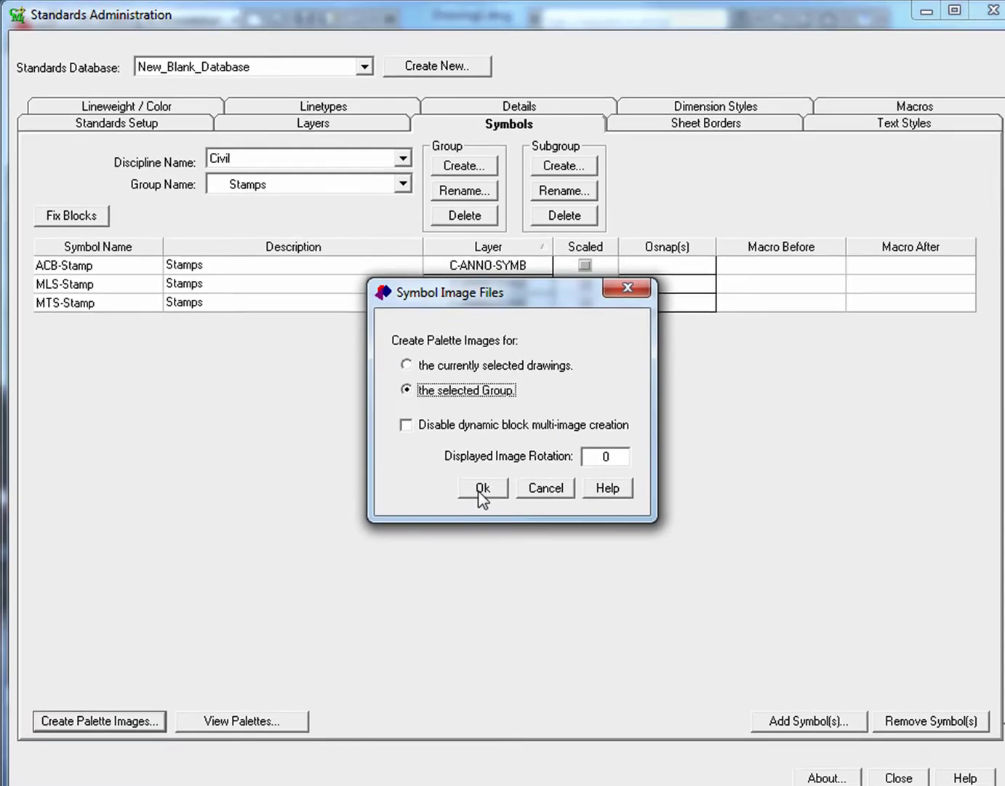
left_click(739, 727)
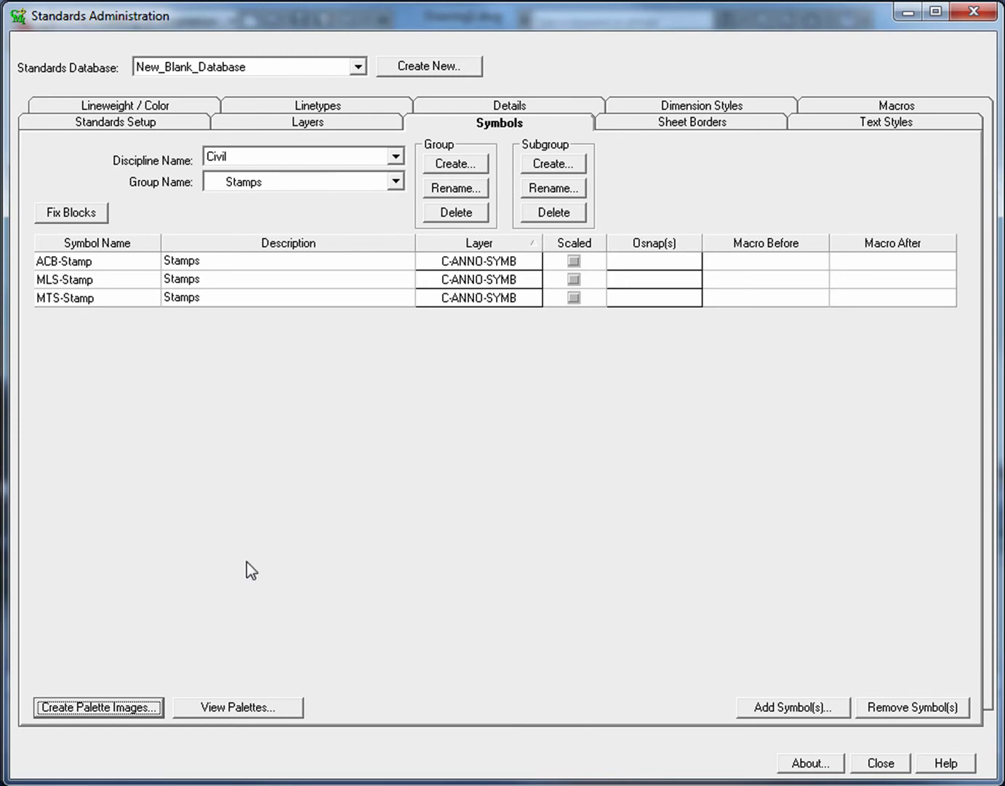
Review the new images in the Stamps palette and close the viewer.
left_click(240, 708)
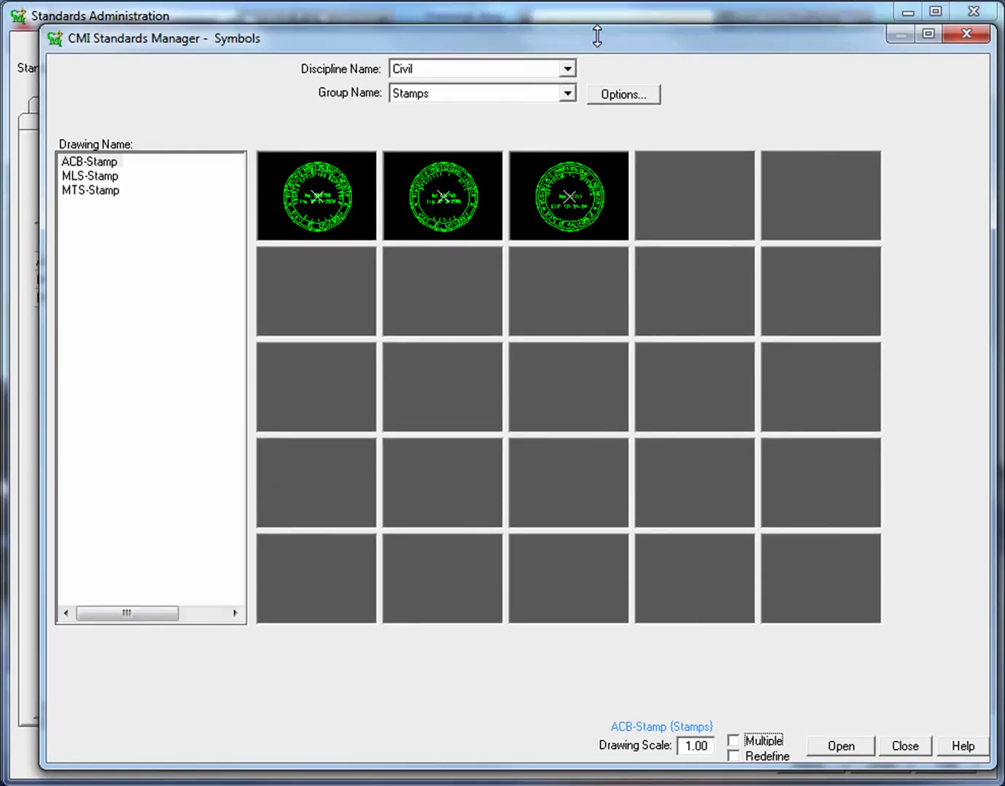
mouse_move(597, 36)
left_mouse_down()
mouse_move(598, 58)
mouse_move(609, 48)
left_mouse_up()
left_click(909, 734)
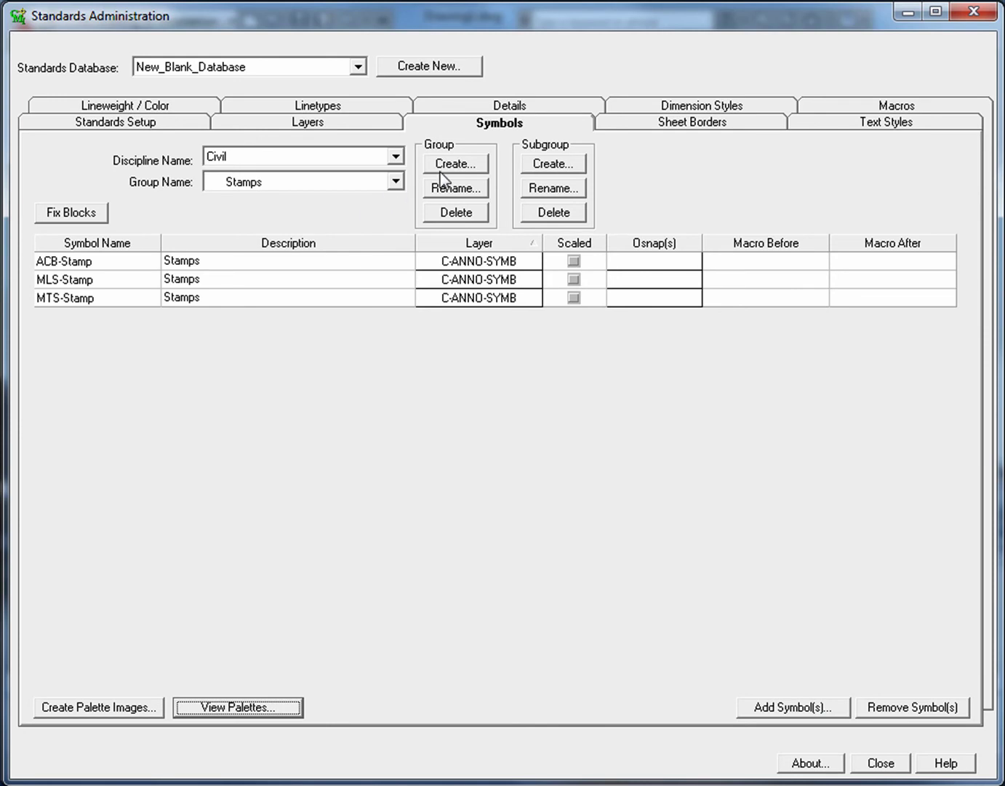
Create a symbol group named Utilies in the Civil discipline and make it the active group.
left_click(457, 162)
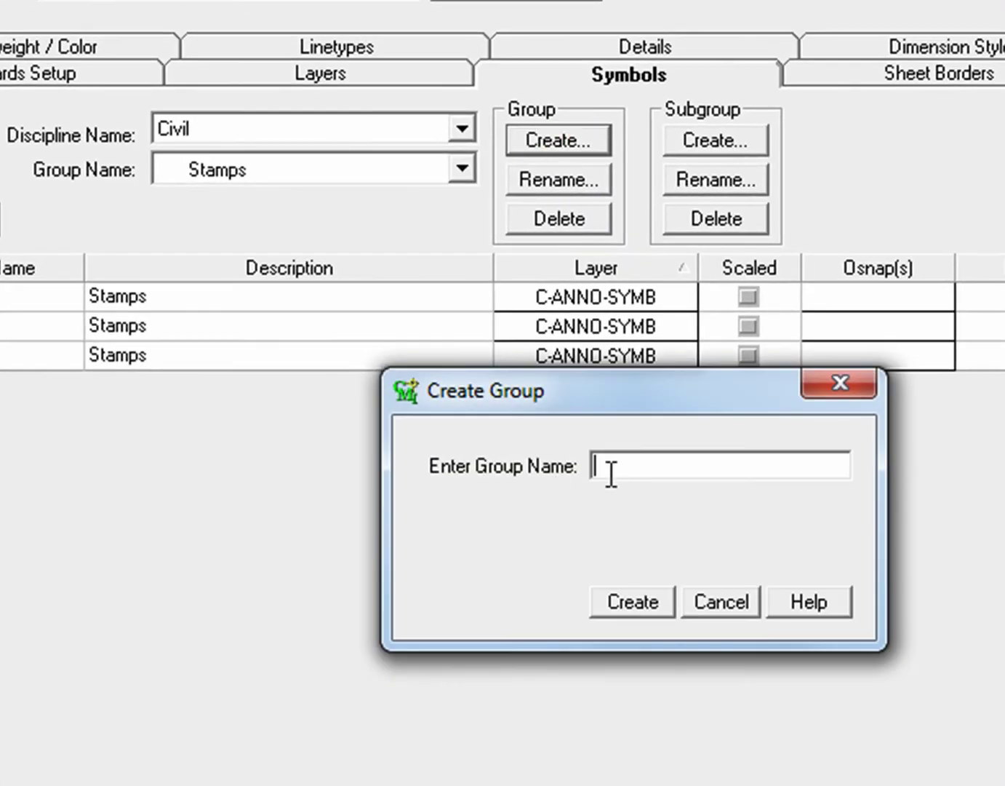
type("Utilies")
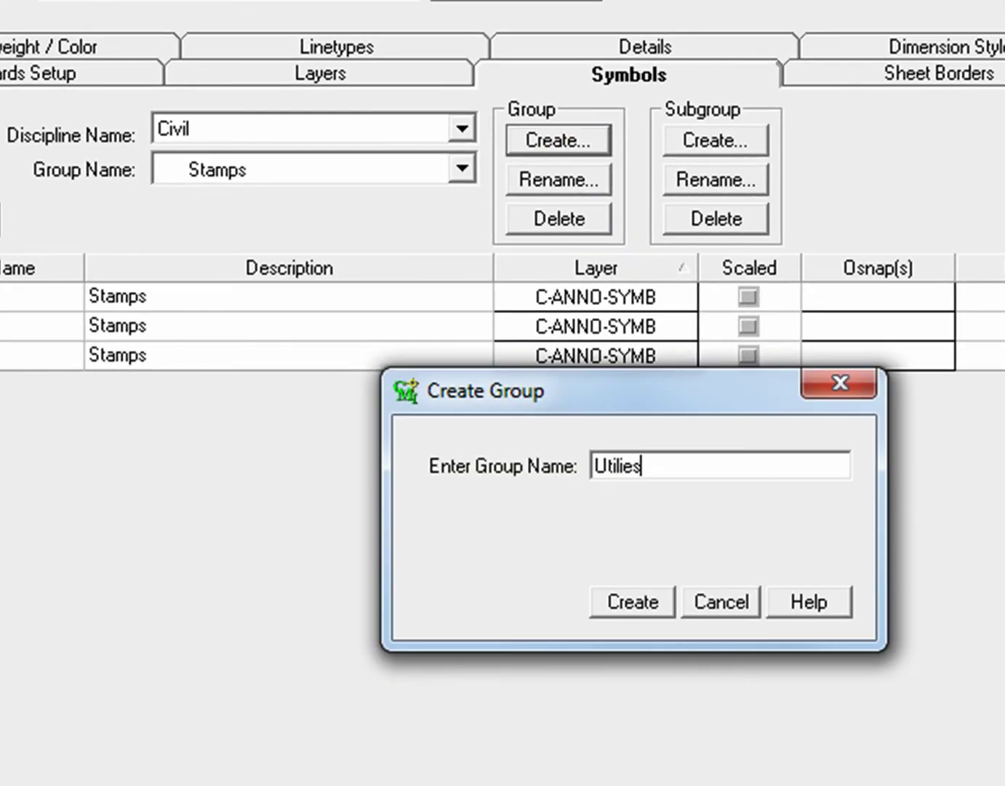
left_click(641, 595)
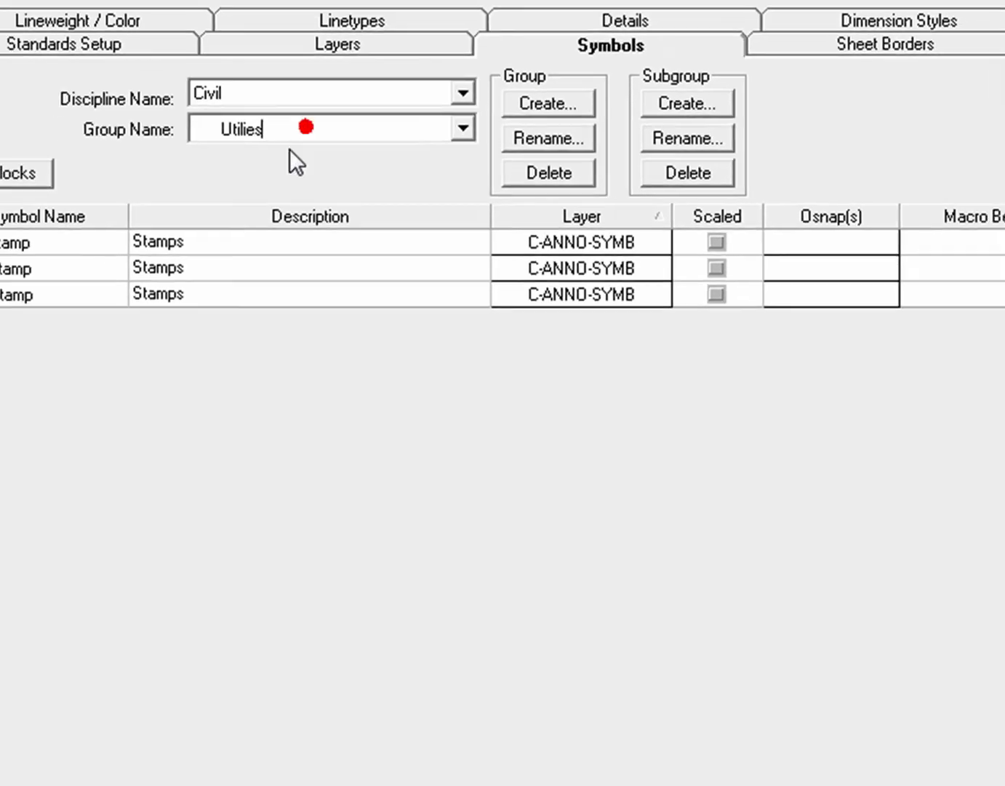
left_click(462, 169)
left_click(276, 154)
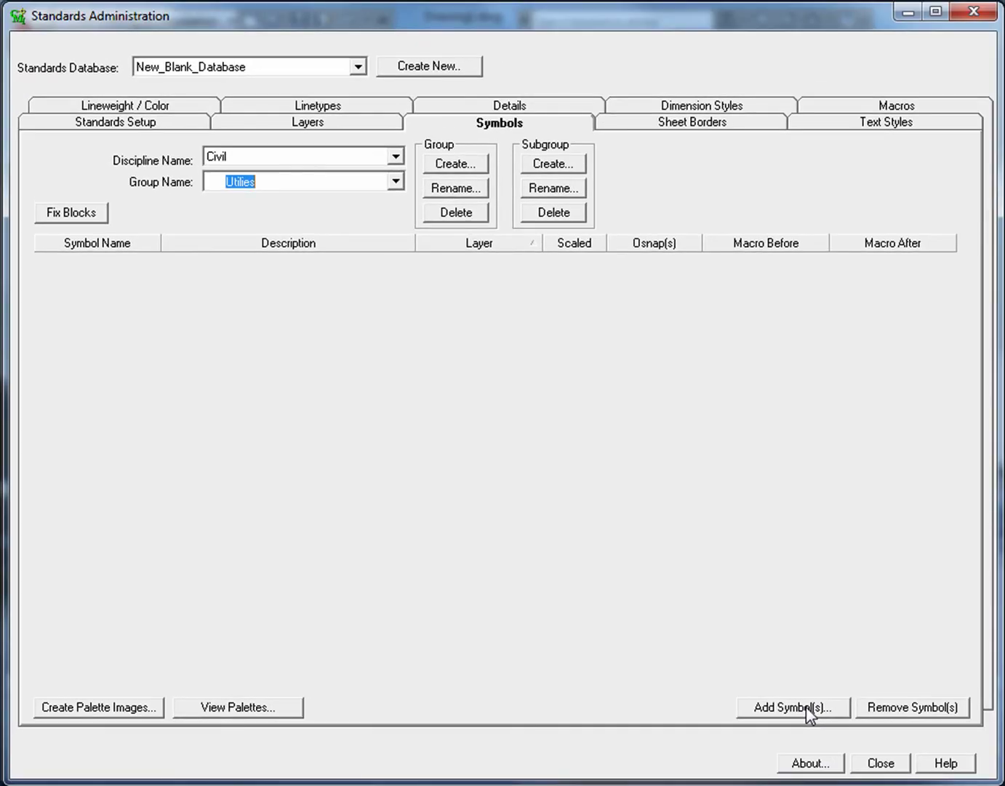
Add sdboat, ssboat and watboat from the Boats folder to the Utilies group without referencing their current folder.
left_click(805, 705)
left_click(492, 111)
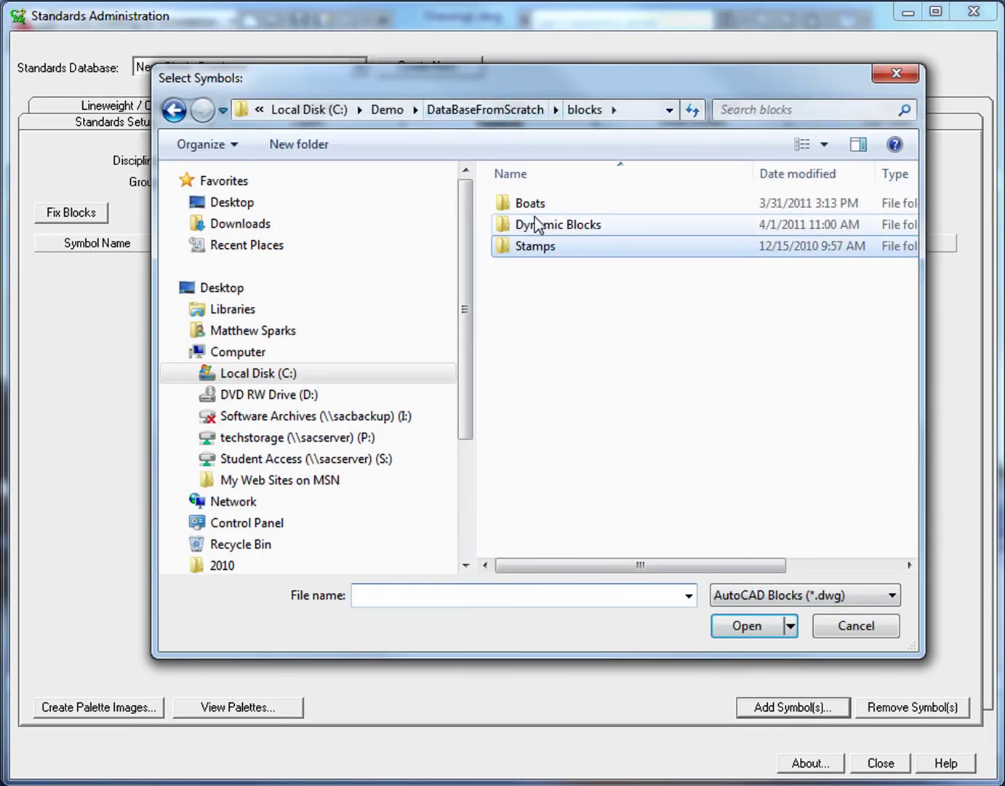
double_click(529, 204)
left_click_drag(571, 281, 518, 195)
left_click(749, 626)
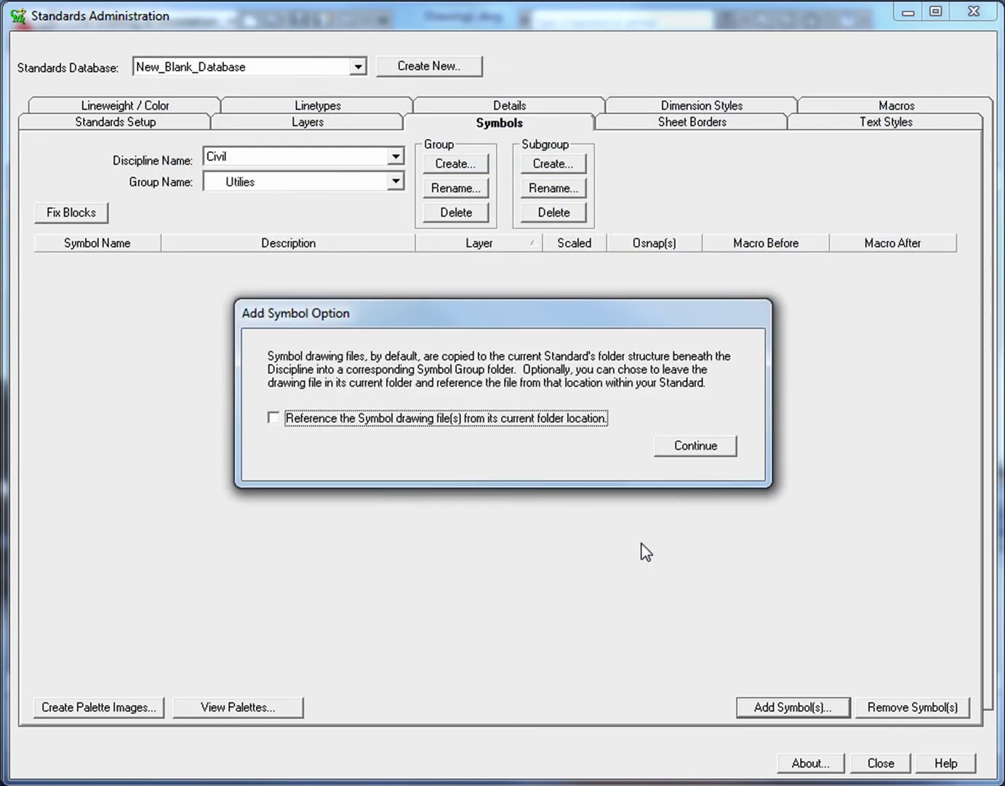
left_click(693, 449)
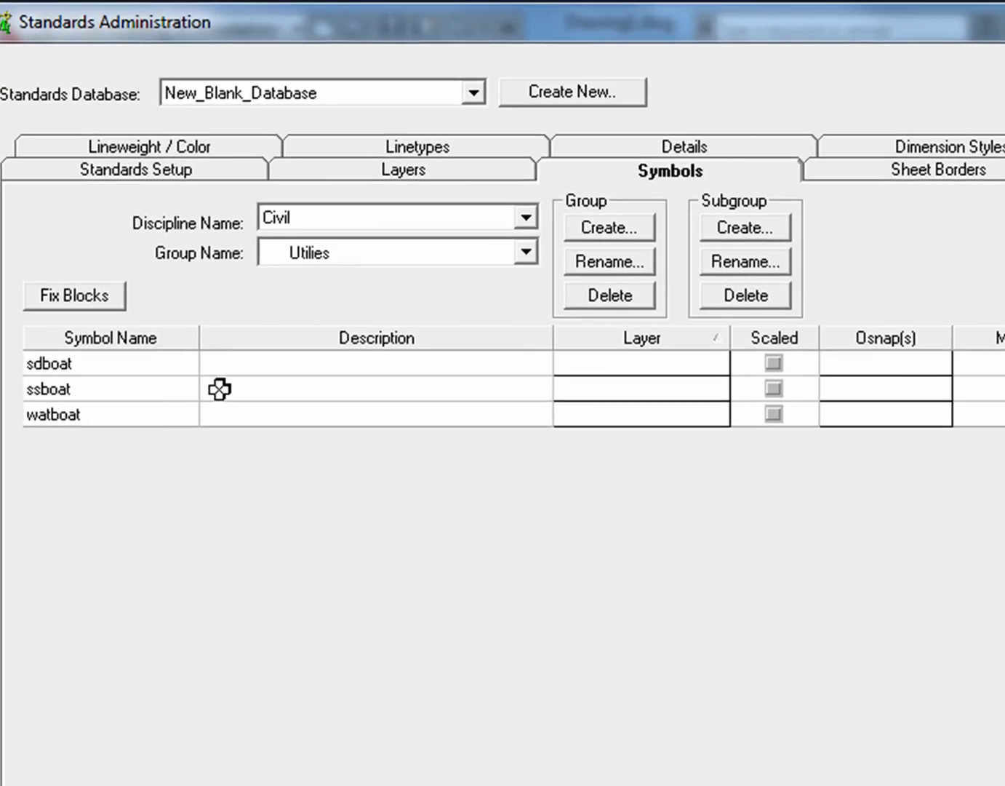
Start a joint layer assignment for sdboat, ssboat and watboat with the layer category wildcard enabled for category 5.
left_click(337, 366)
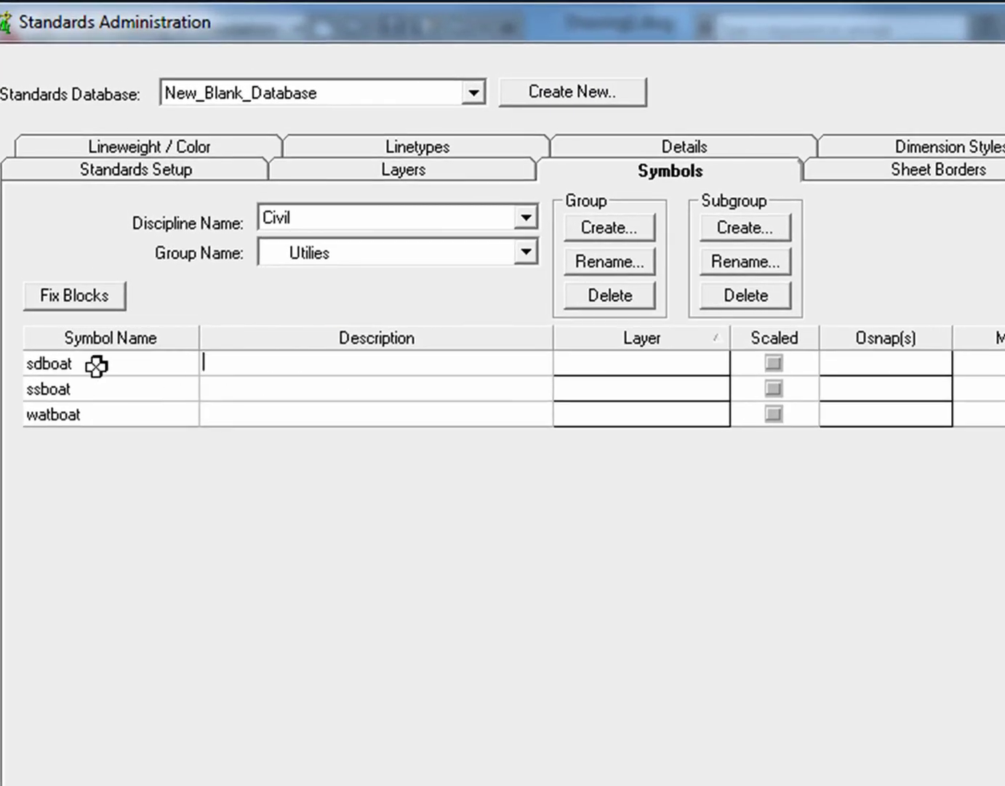
left_click_drag(95, 363, 104, 426)
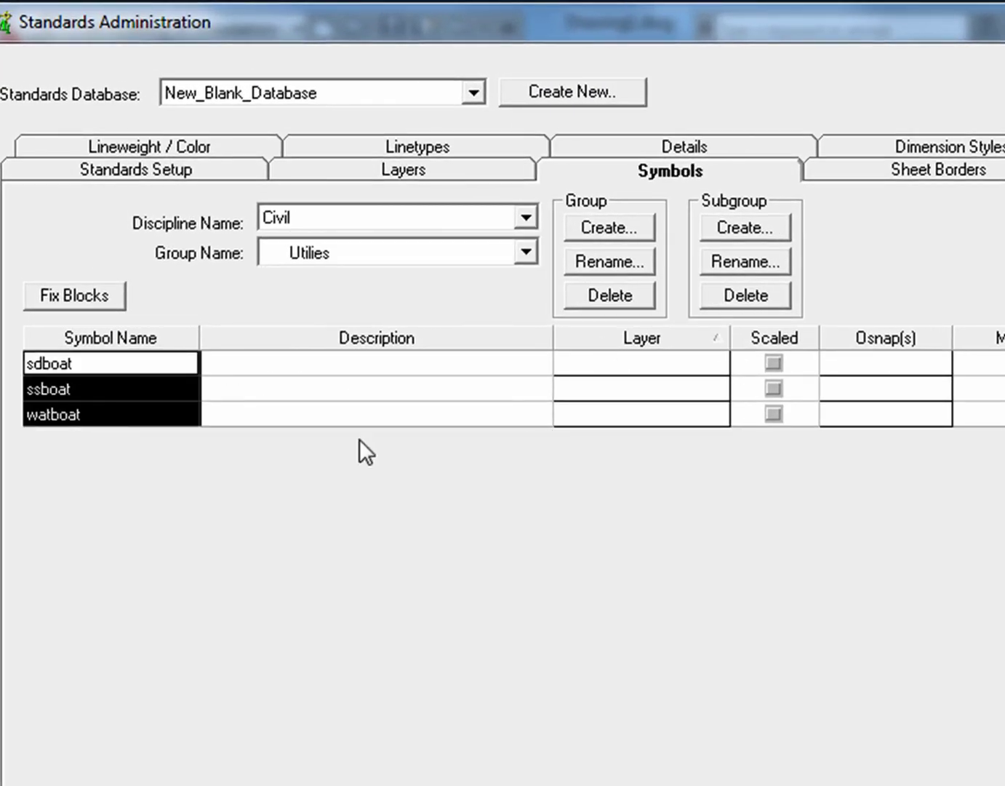
right_click(154, 393)
left_click(298, 537)
left_click(550, 542)
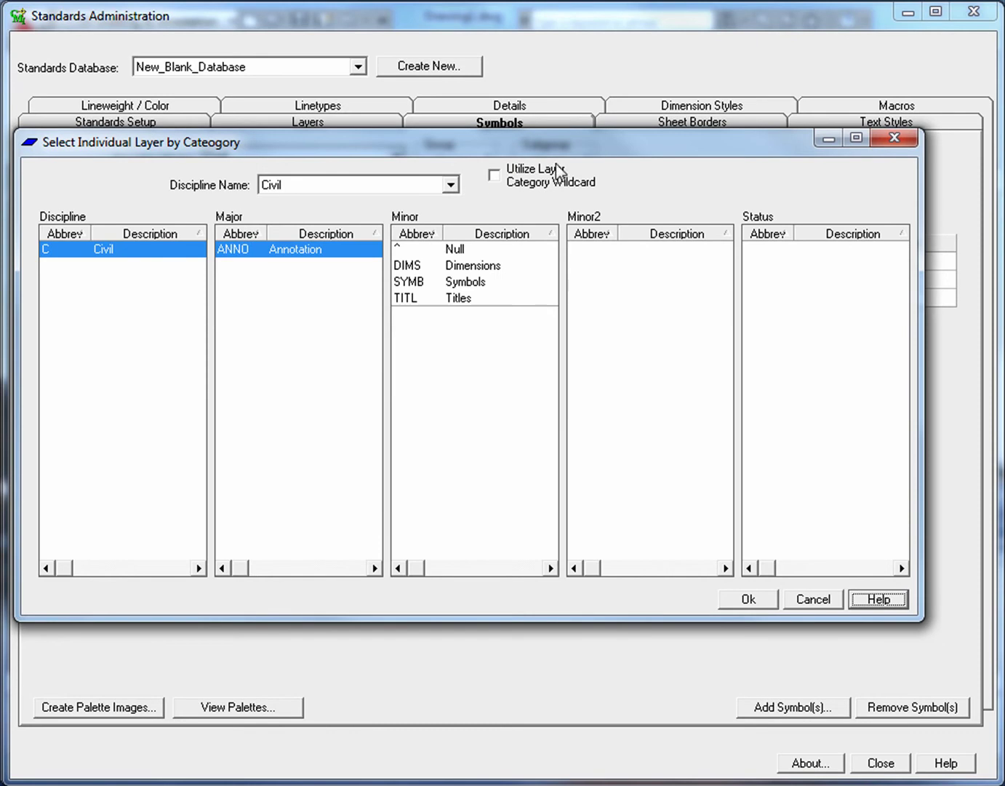
left_click(499, 178)
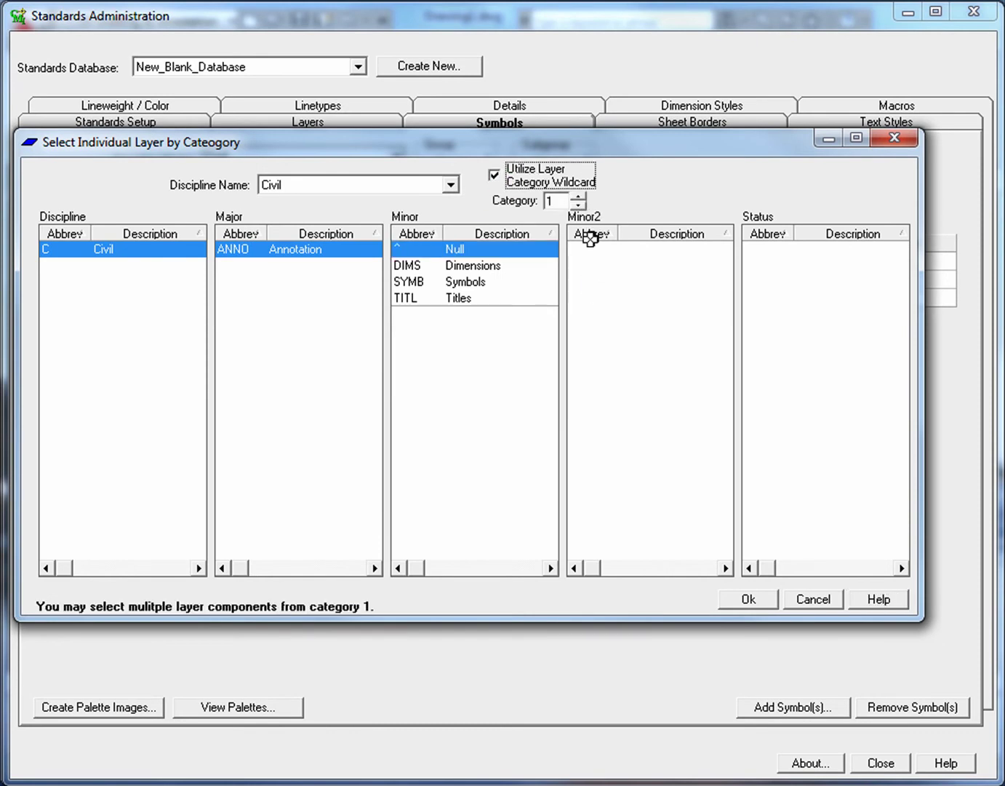
left_click(577, 195)
left_click(577, 196)
left_click(577, 196)
left_click(578, 195)
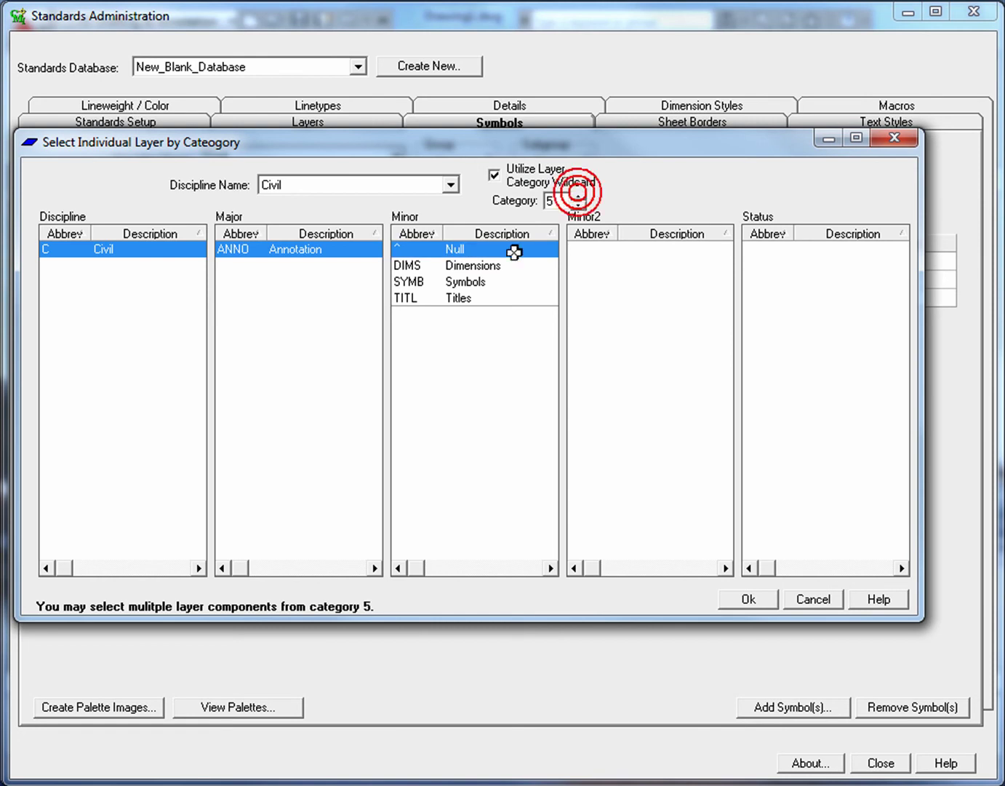
Select SYMB as the Minor layer component and Null for both Minor2 and Status.
left_click(459, 283)
left_click(775, 283)
left_click(768, 252)
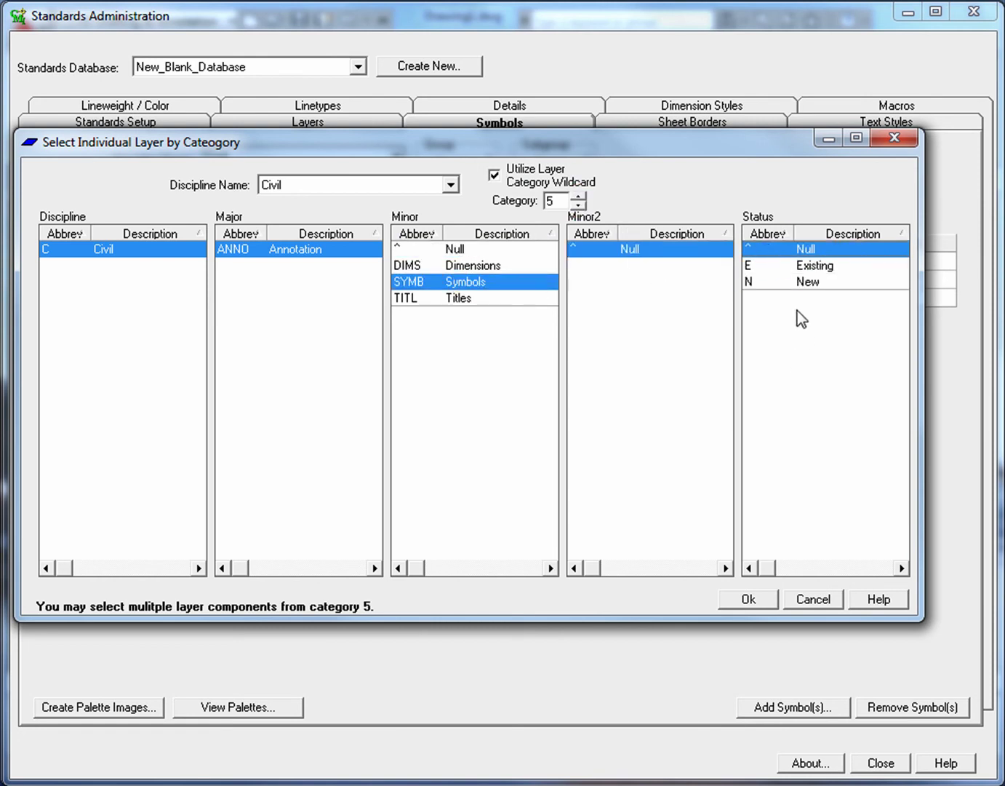
left_click(778, 281)
left_click(774, 265)
left_click(772, 282)
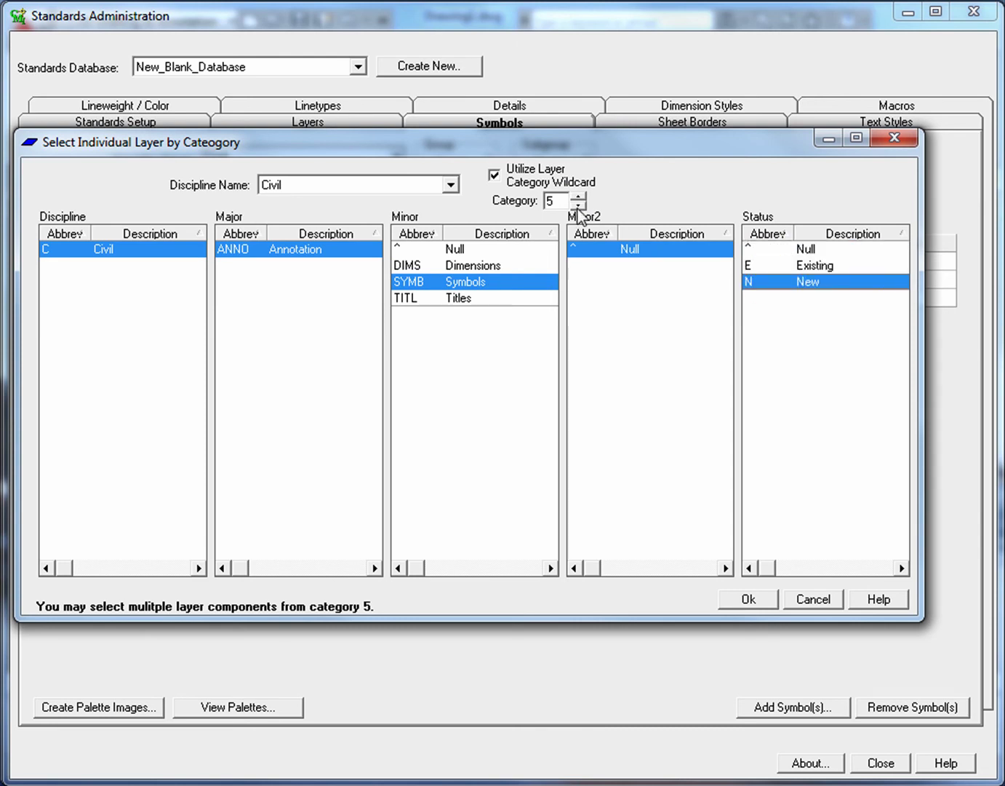
Reset the wildcard category to 5, select the Null, Existing and New statuses together, and accept Null as the default component.
left_click(577, 206)
left_click(577, 195)
left_click(771, 249)
left_click(770, 261)
left_click(766, 278)
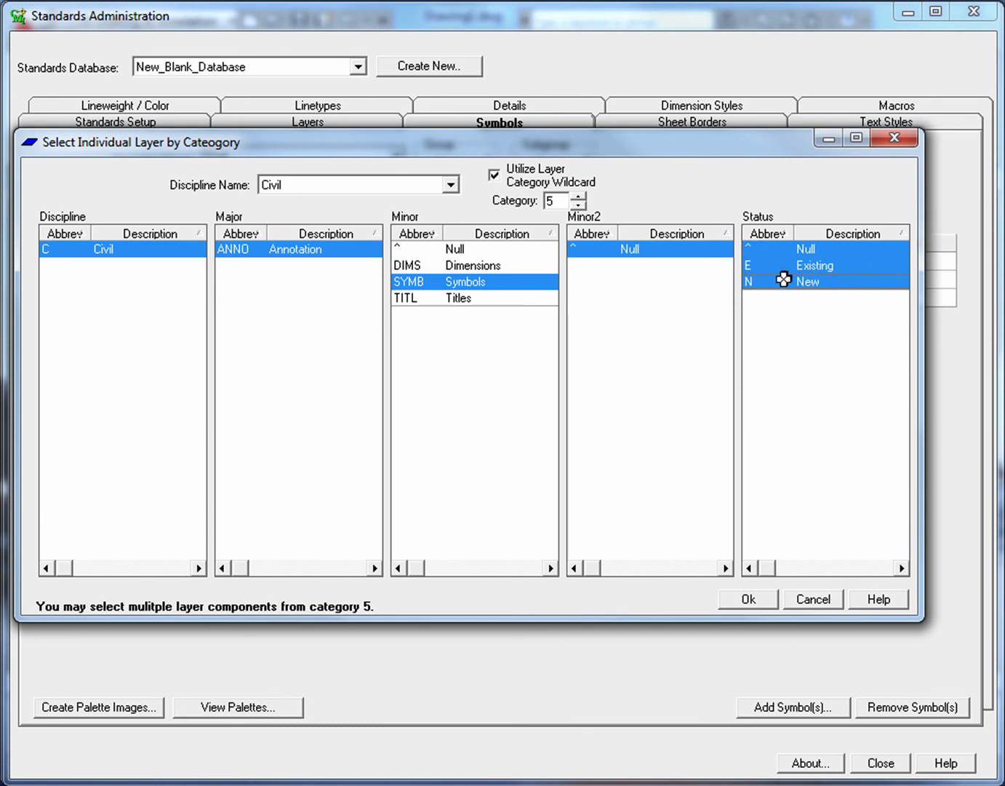
left_click(756, 604)
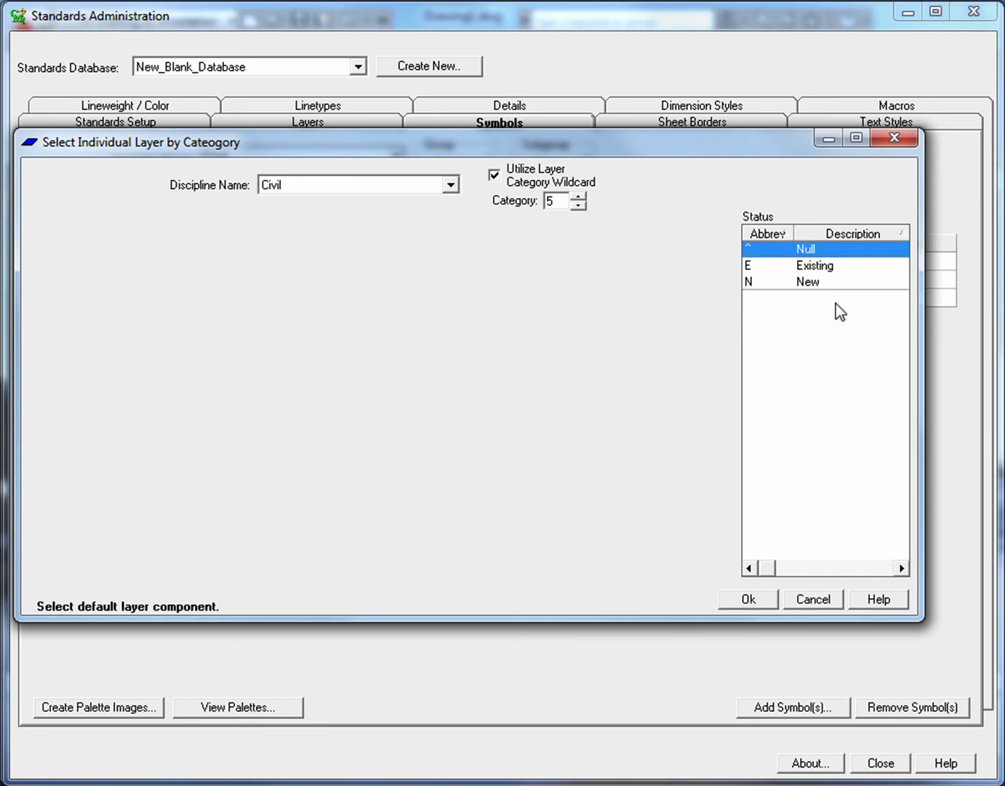
left_click(747, 598)
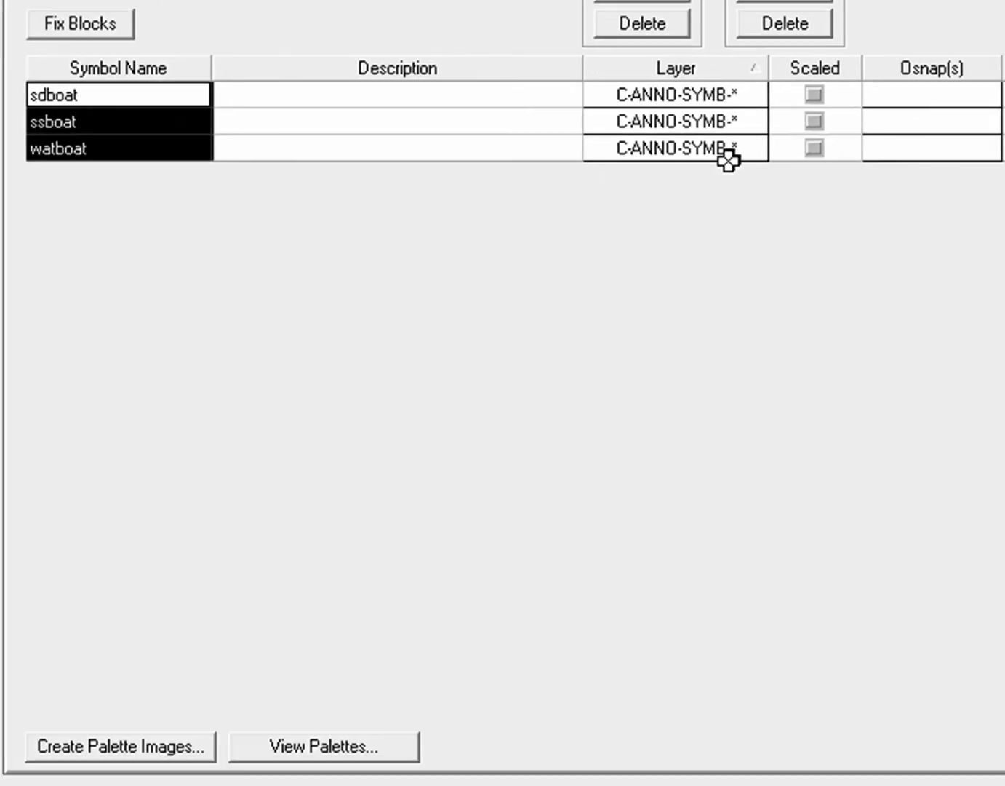
Create palette images for the selected Utilies group with 0 image rotation.
left_click(181, 692)
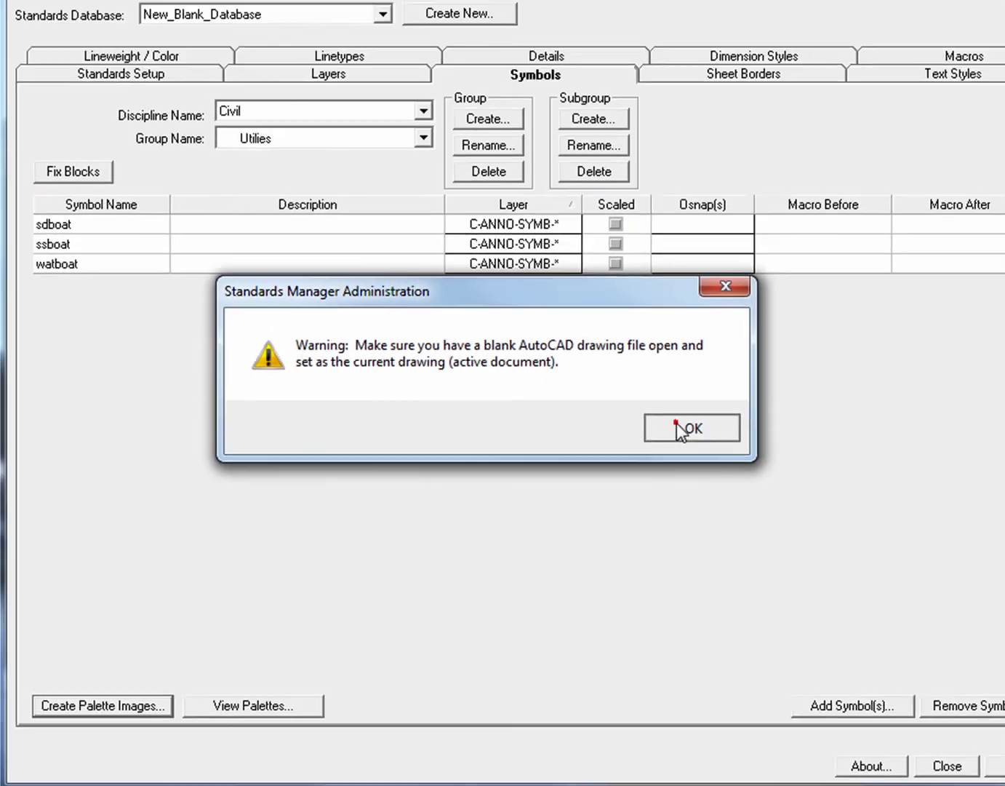
left_click(675, 423)
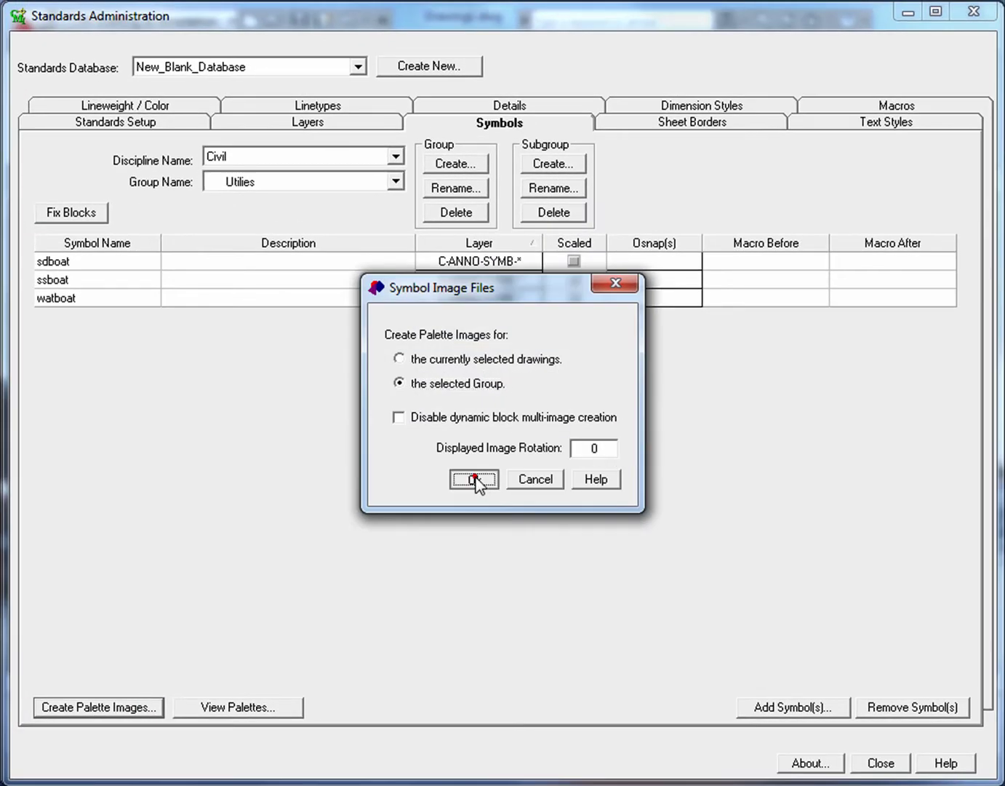
left_click(475, 478)
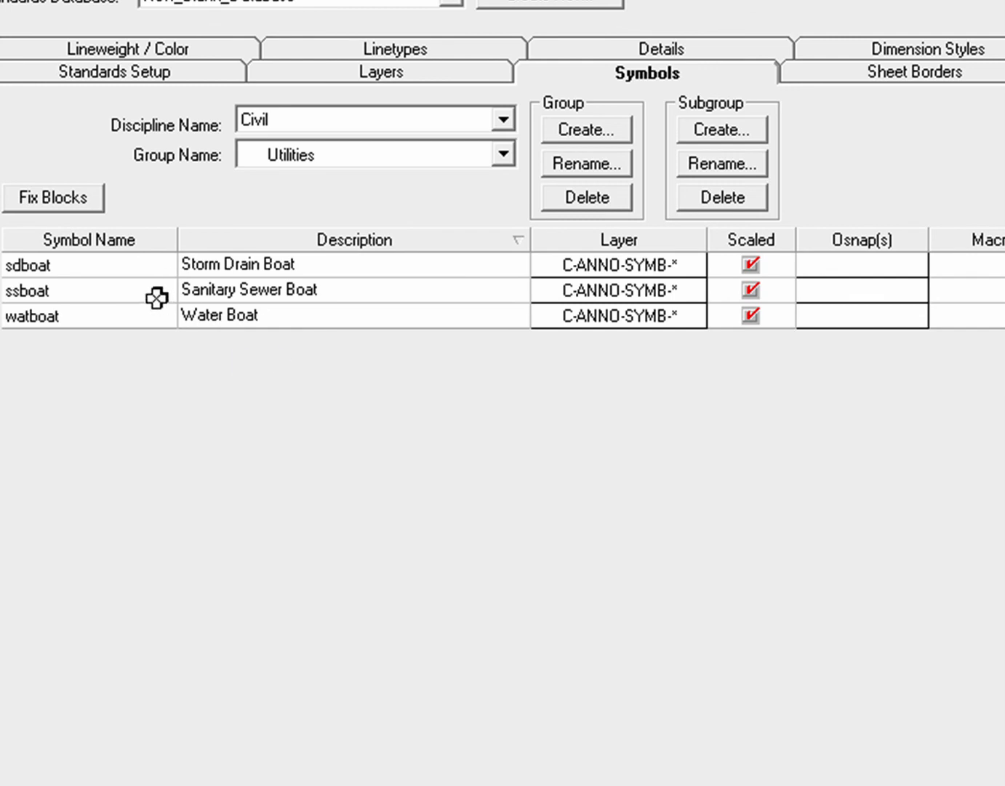
Start fixing the sdboat, ssboat and watboat blocks with all entities changed to layer 0, properties to ByLayer and LtScale to 1.
left_click_drag(135, 264, 142, 314)
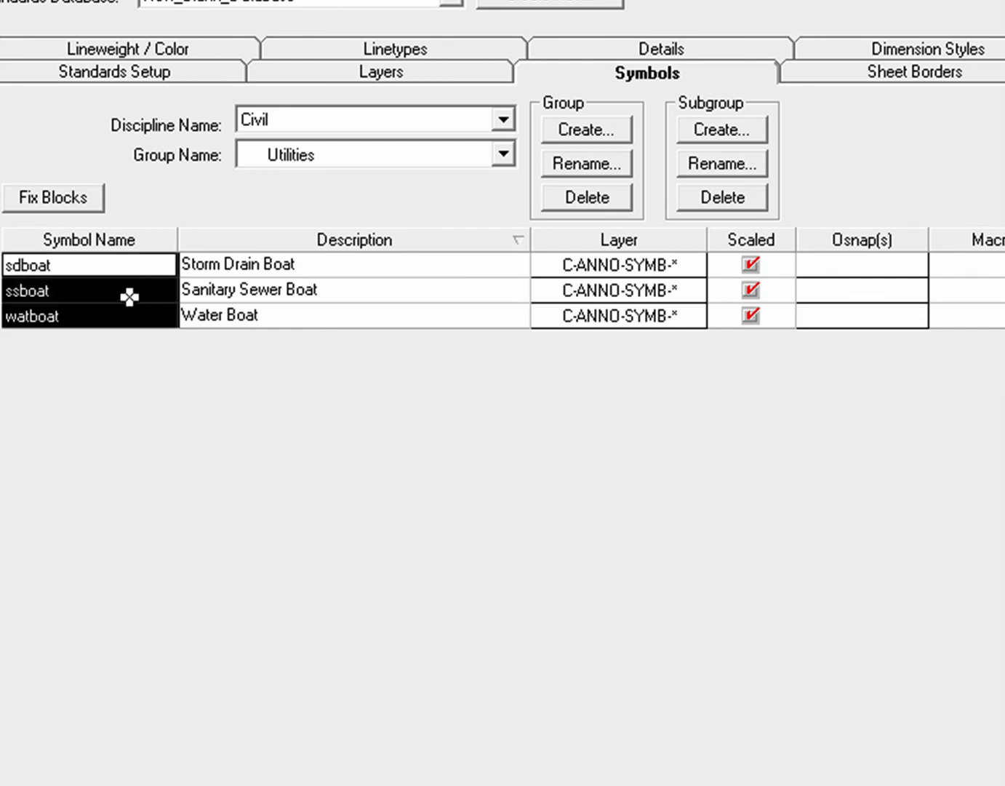
left_click(80, 199)
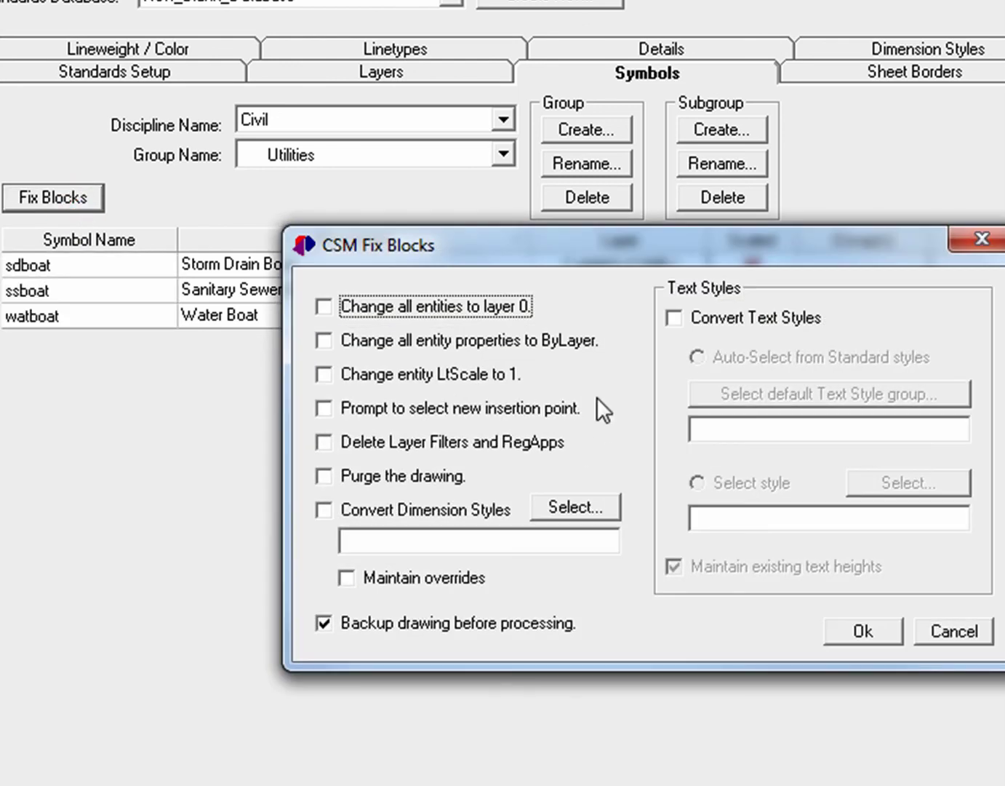
left_click(466, 312)
left_click(451, 341)
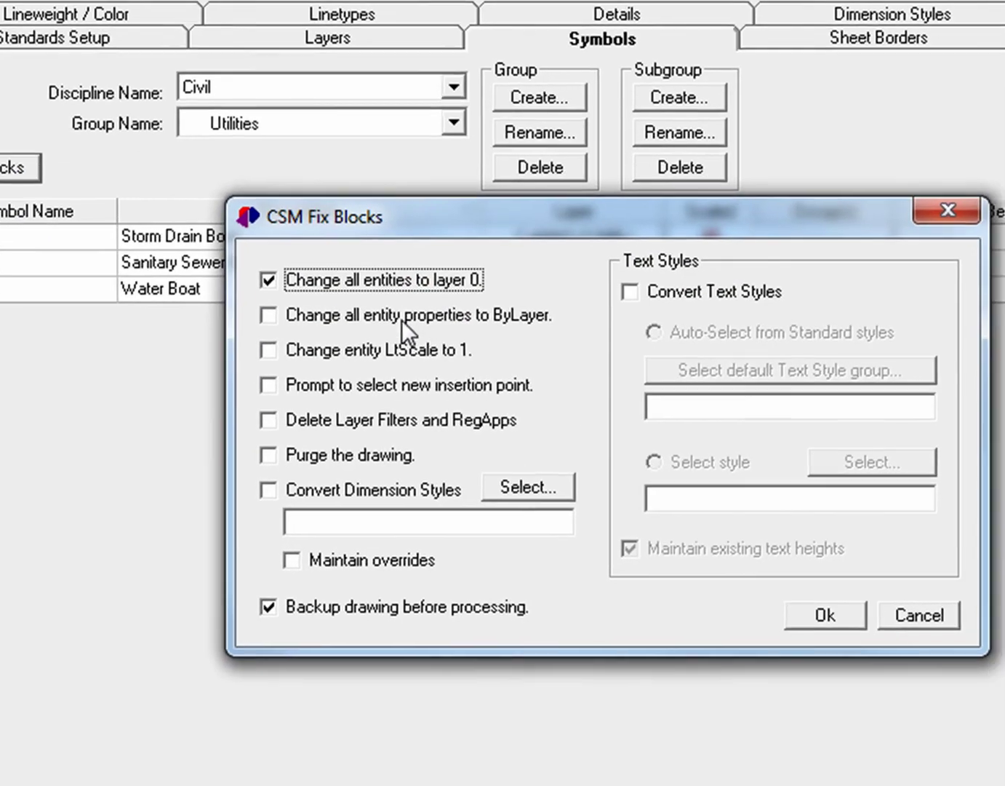
left_click(267, 300)
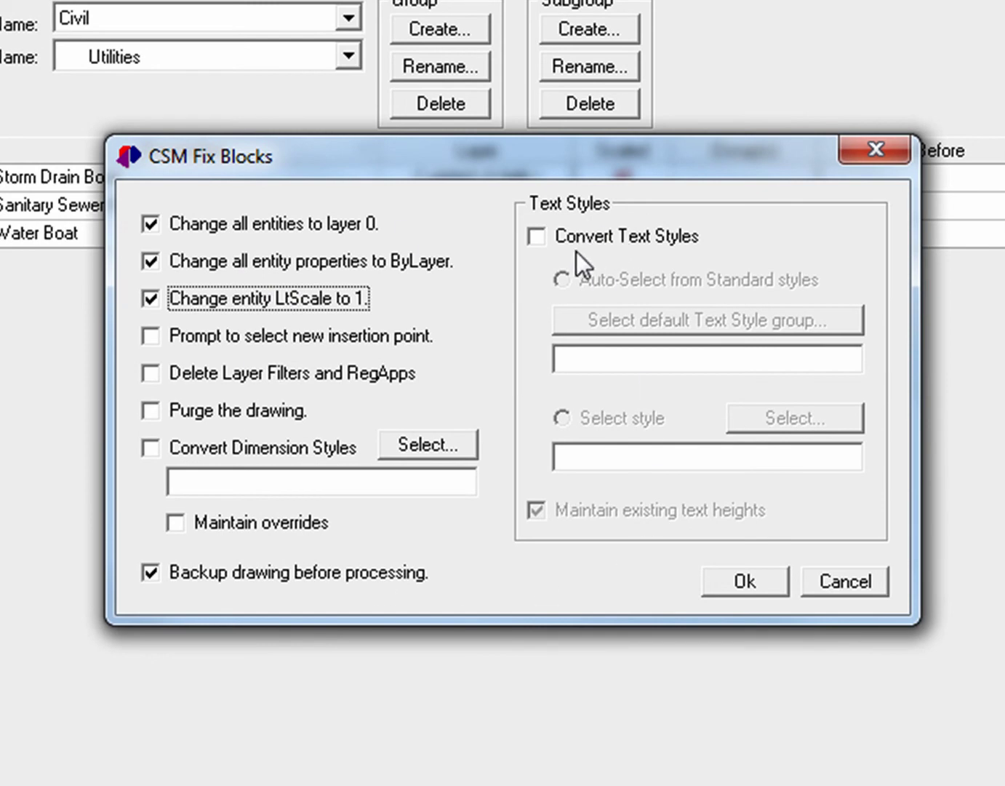
Enable deleting layer filters and RegApps and purging the drawing, disable the backup before processing, and run the block fix.
left_click(177, 375)
left_click(179, 412)
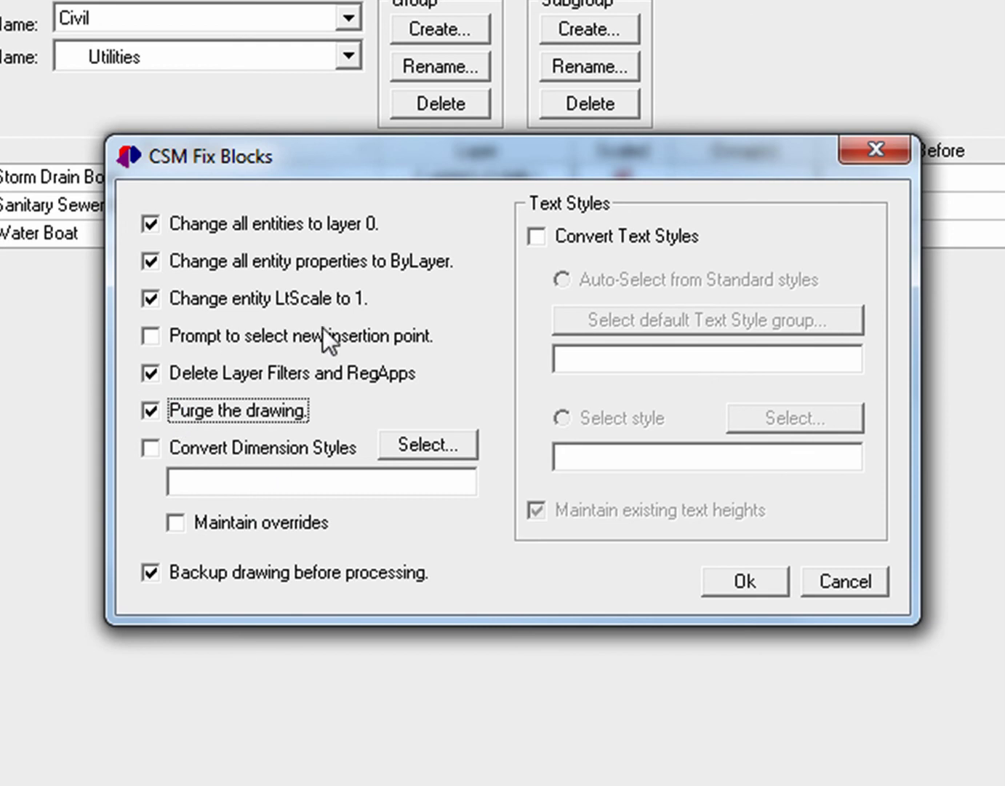
left_click(239, 581)
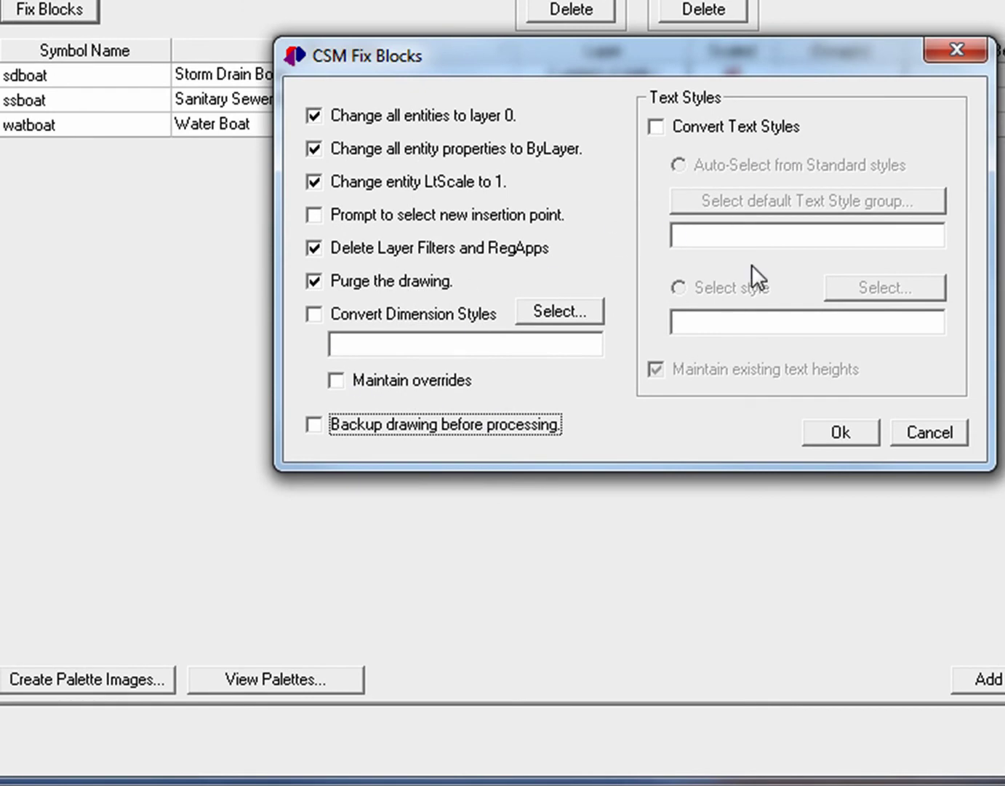
left_click(843, 437)
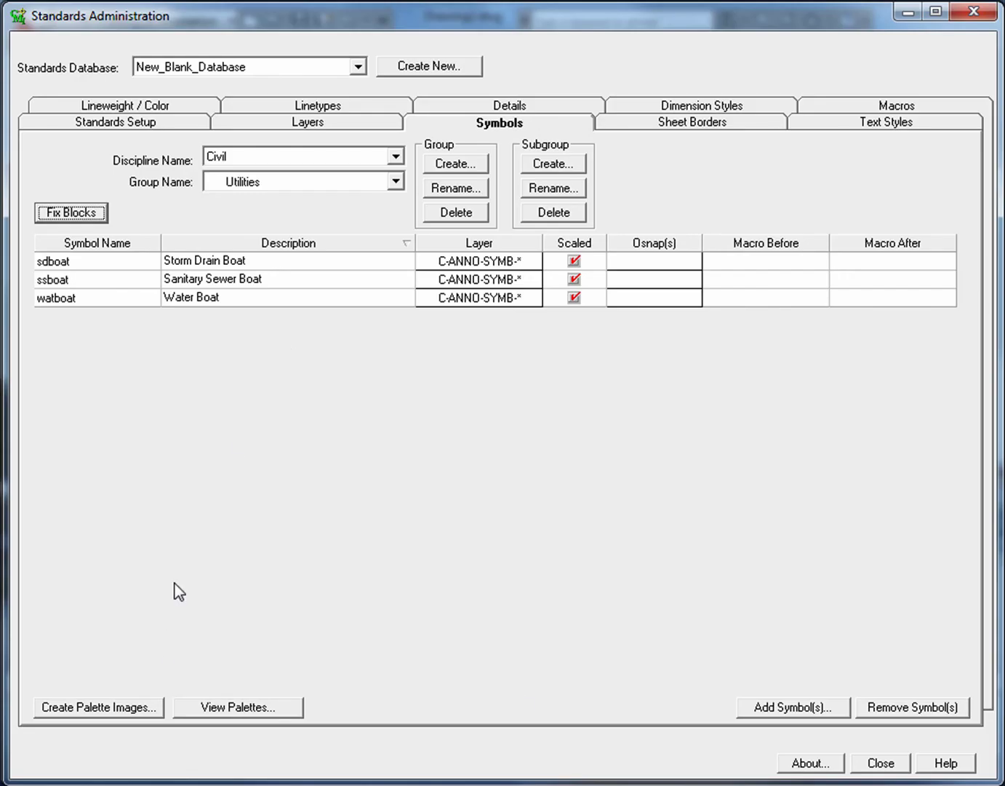
Regenerate the palette images for the Civil Utilities symbols.
left_click(131, 704)
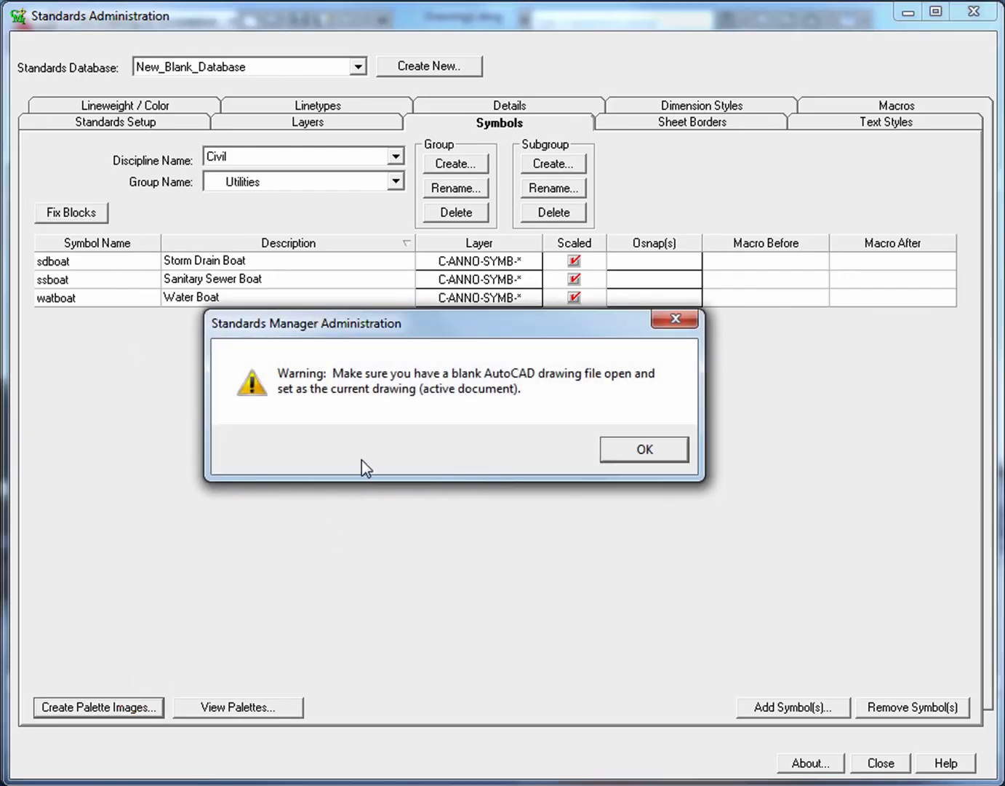
left_click(644, 449)
left_click(475, 477)
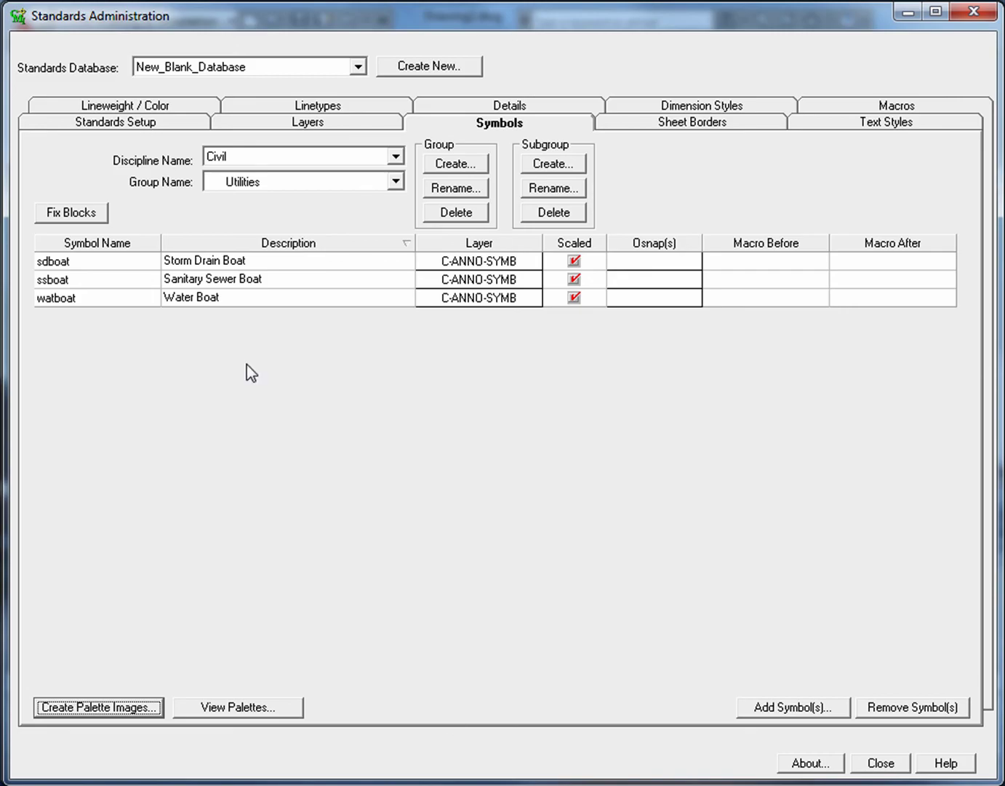
left_click(91, 213)
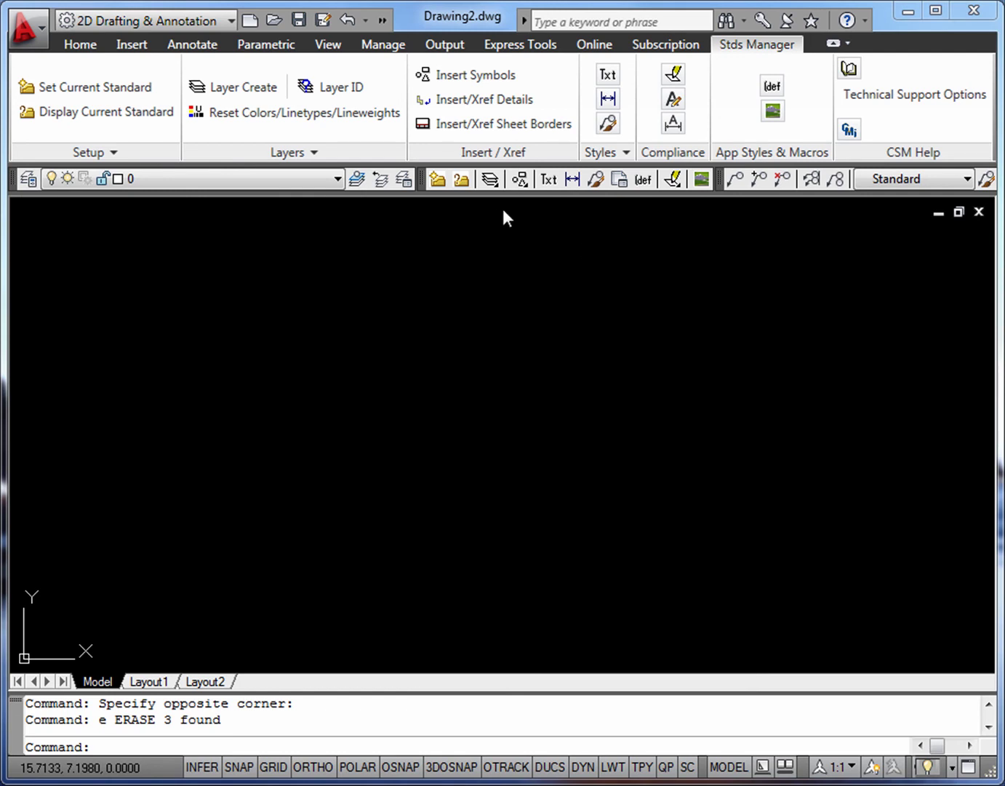
In the AutoCAD drawing, insert the sdboat symbol with eXisting status at the default 0 rotation and check its layer.
left_click(451, 77)
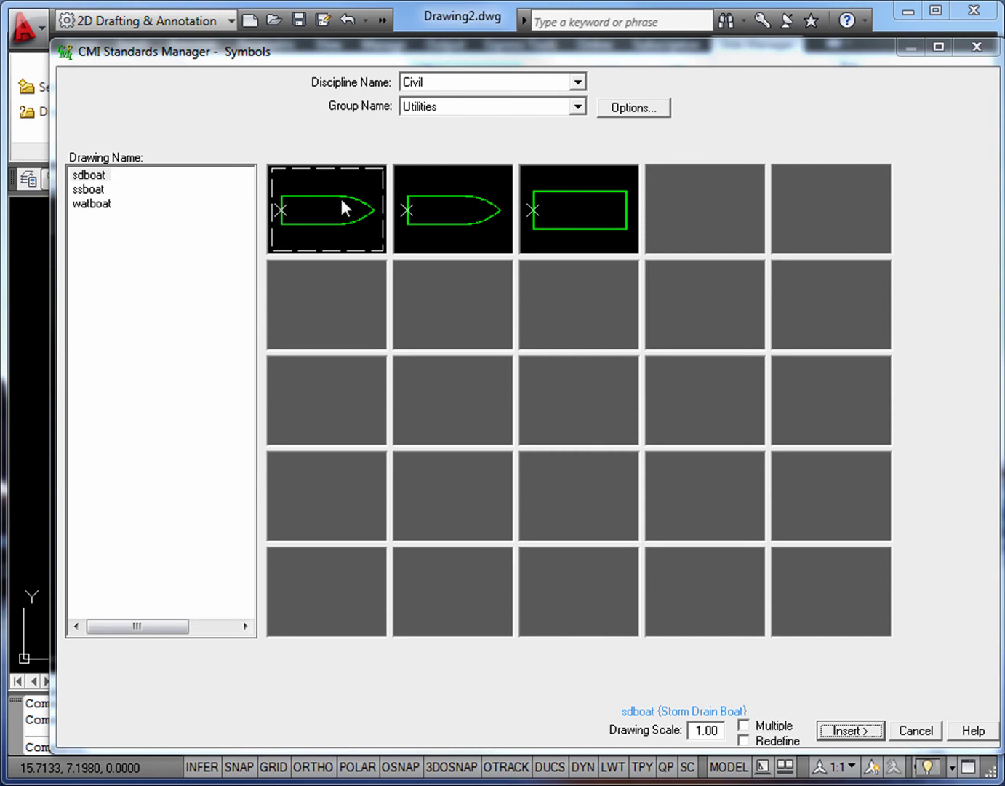
left_click(334, 218)
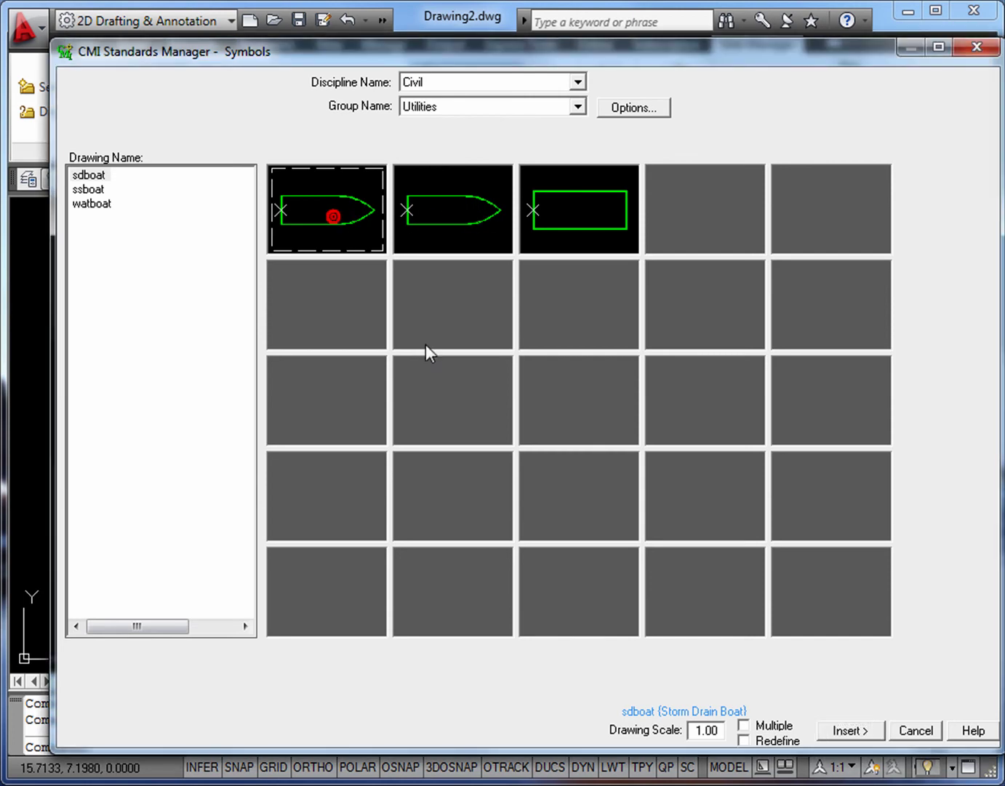
left_click(850, 731)
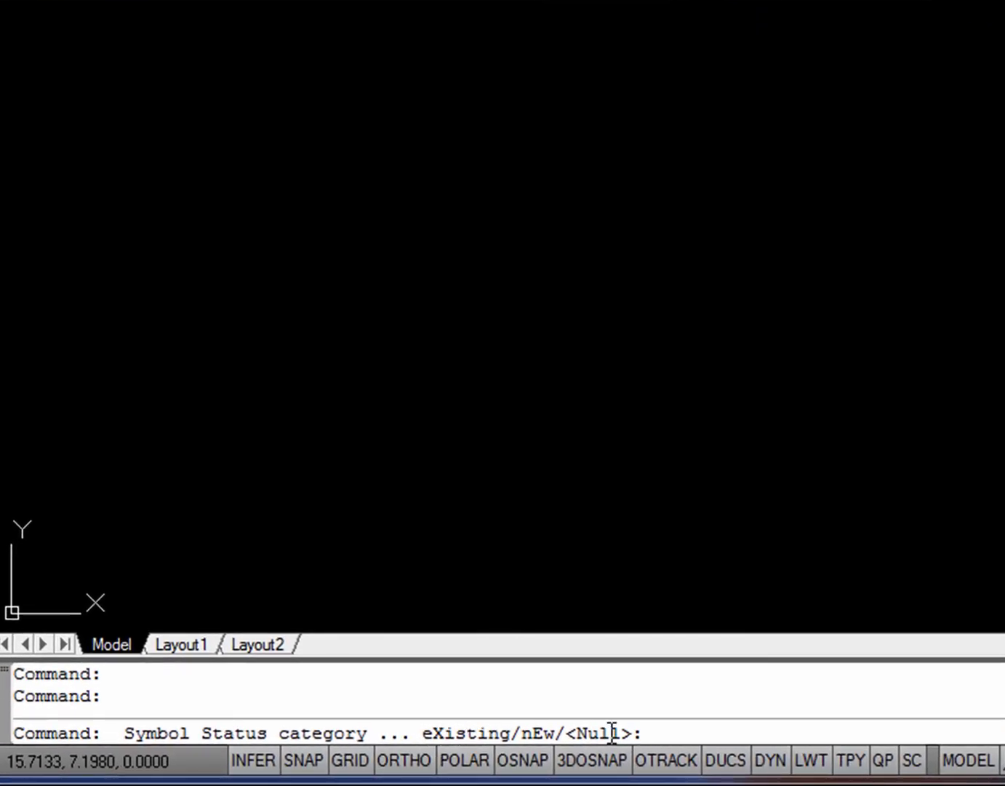
type("x")
key("Return")
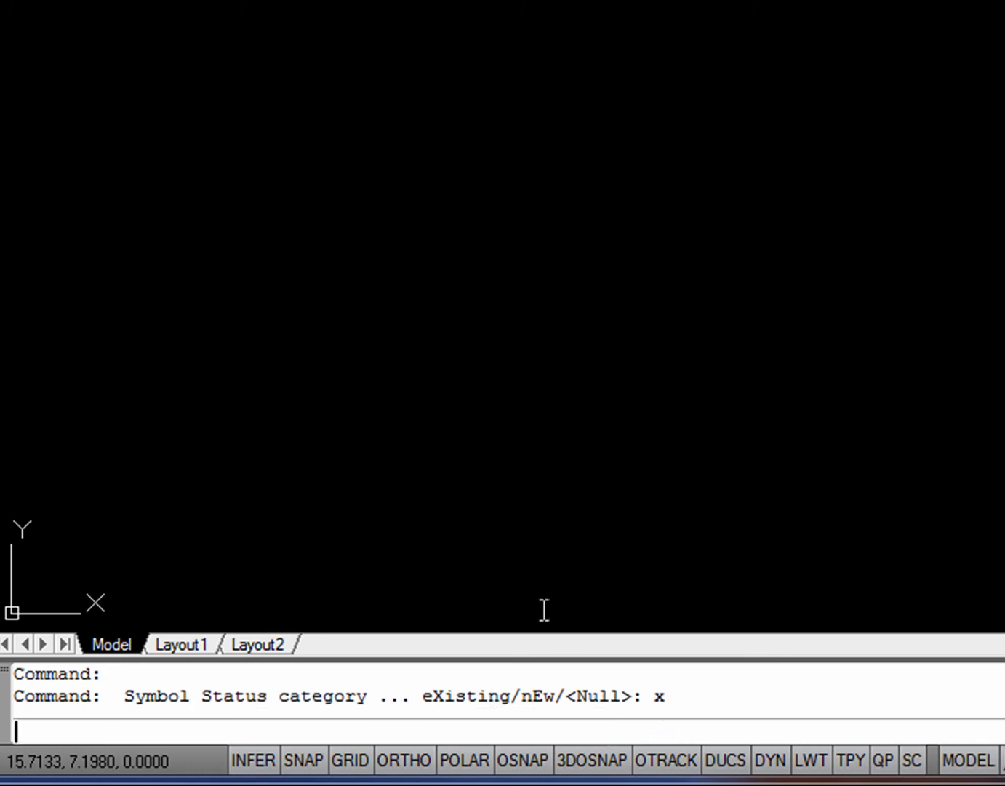
left_click(390, 133)
key("Return")
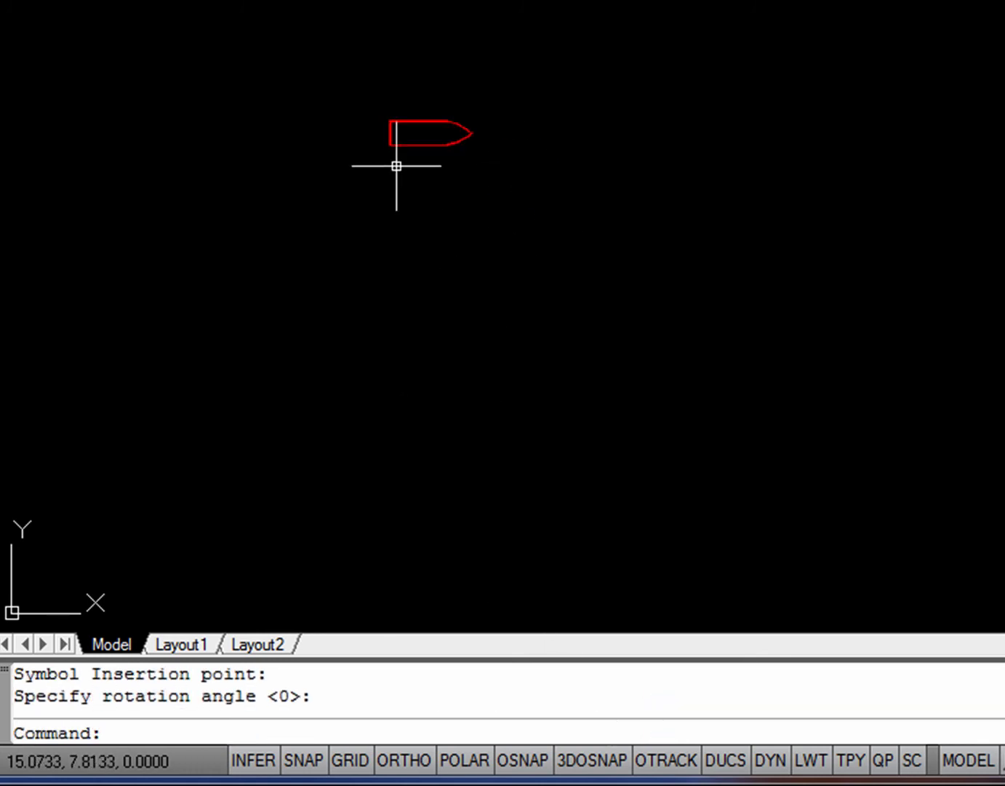
left_click(403, 163)
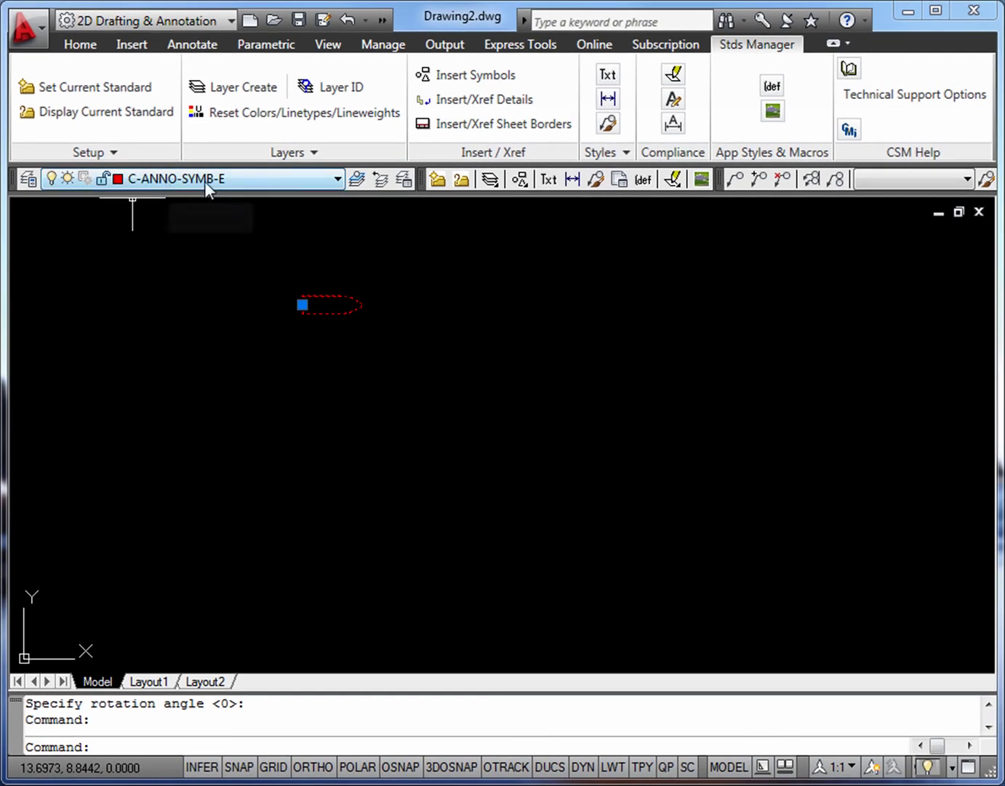
key("Escape")
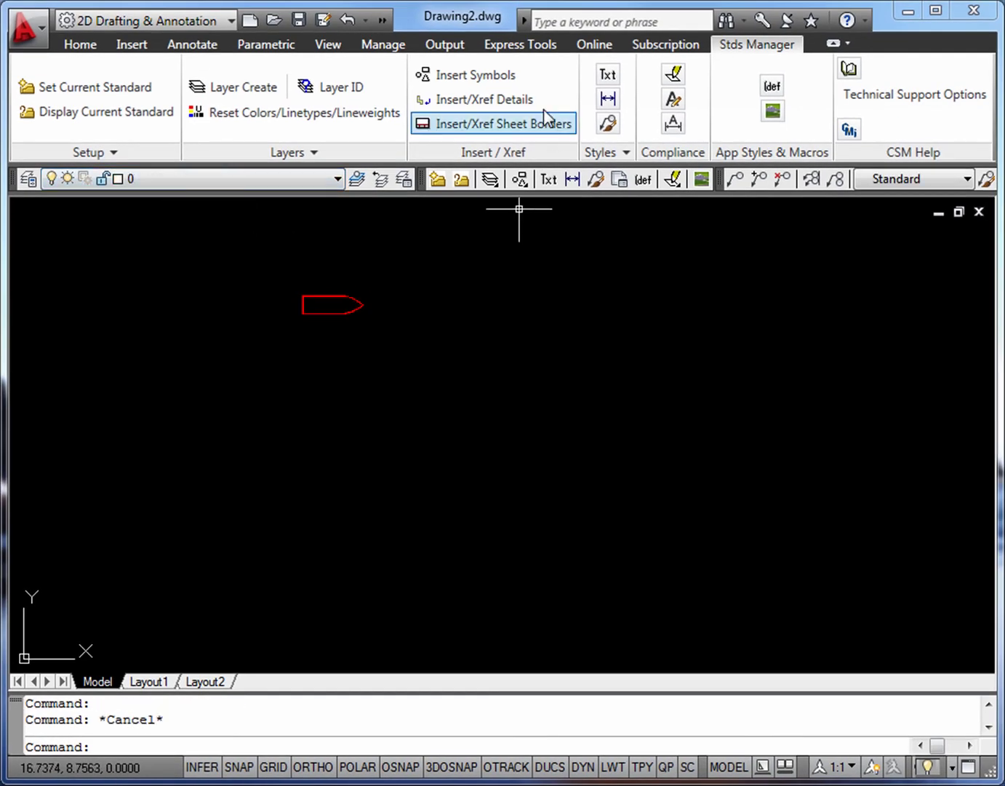
Insert a second sdboat symbol with nEw status at 0 rotation, directly below the first one.
left_click(474, 77)
left_click(850, 731)
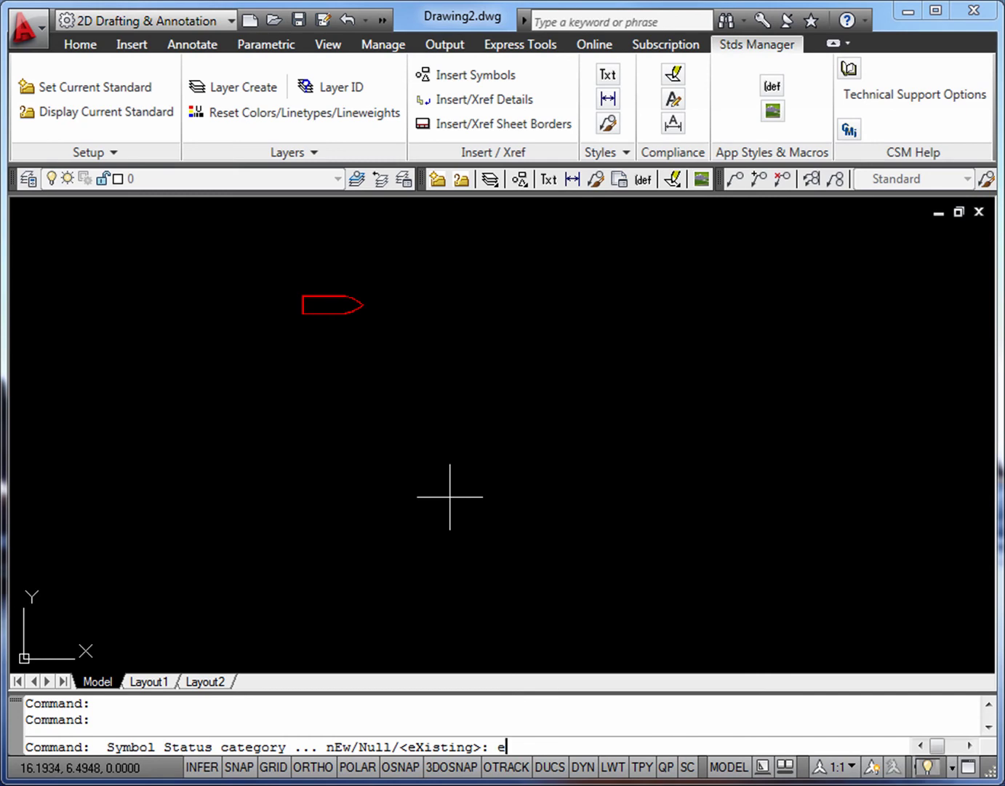
type("e")
key("Return")
left_click(302, 355)
key("Return")
Insert a third sdboat symbol with Null status at 0 rotation, below the other two.
left_click(474, 74)
left_click(847, 730)
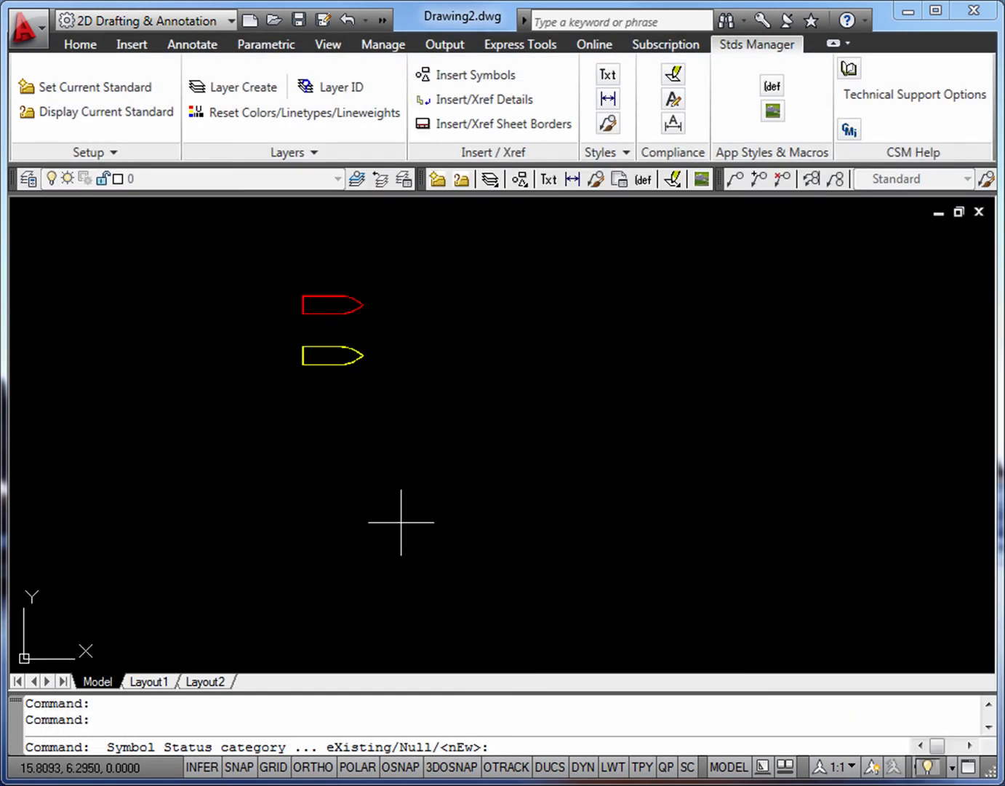
type("n")
key("Return")
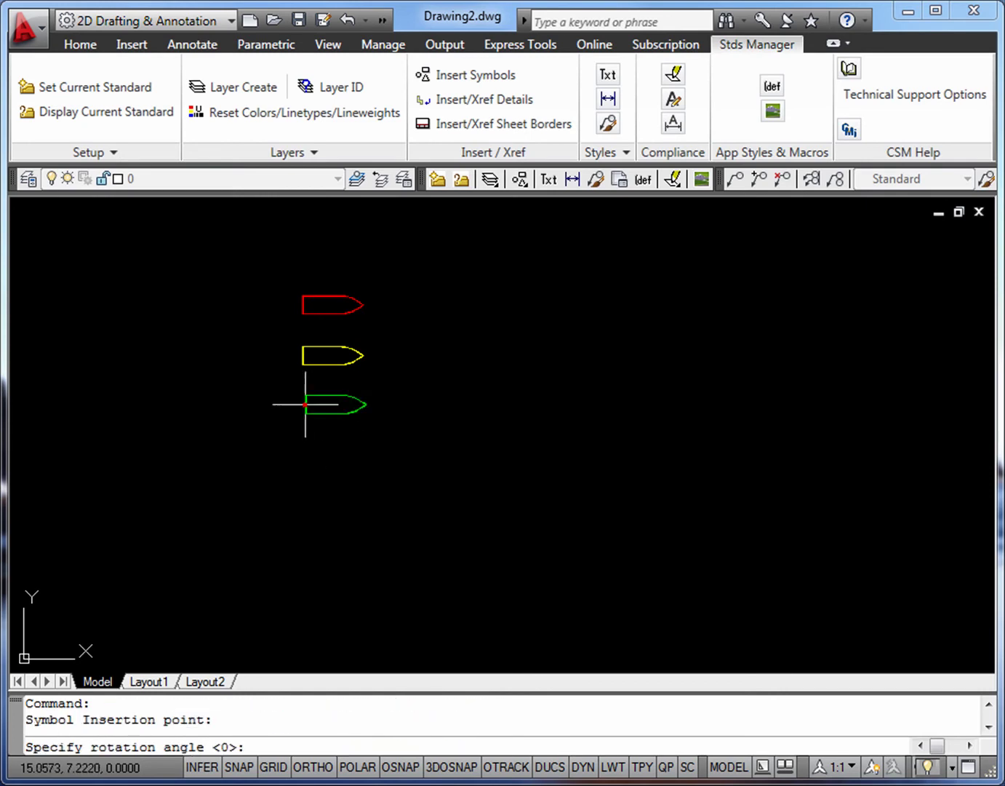
left_click(304, 405)
key("Return")
Check the layer assigned to each of the three inserted sdboat symbols.
left_click(349, 412)
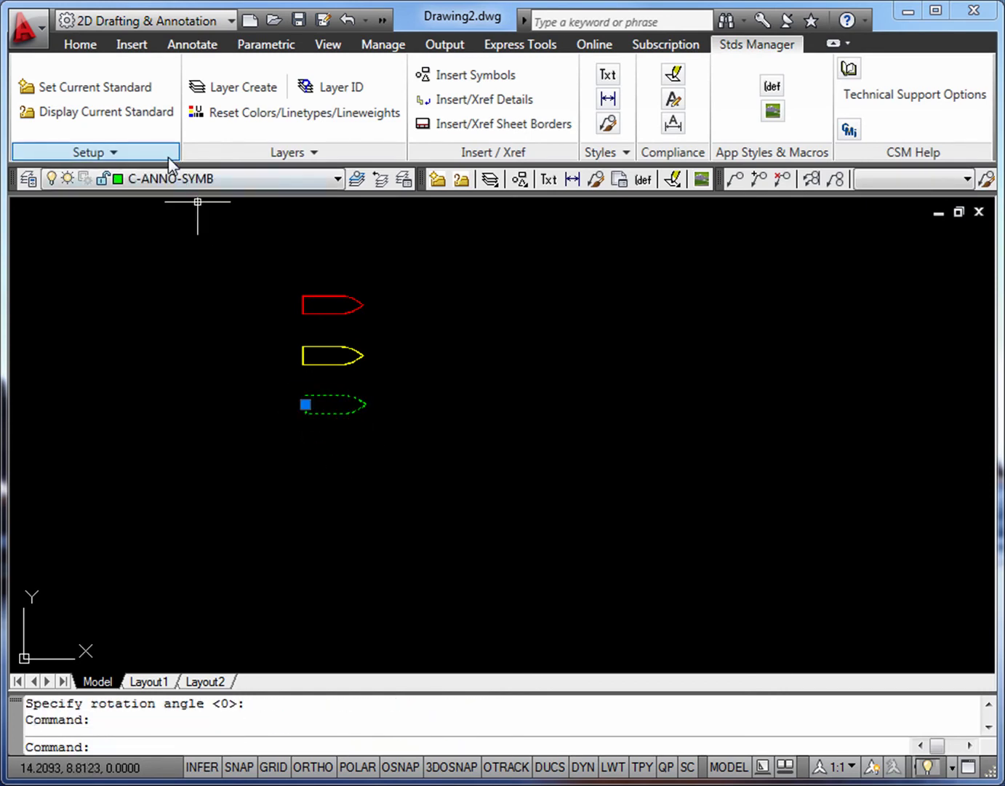
key("Escape")
left_click(302, 356)
key("Escape")
left_click(327, 313)
key("Escape")
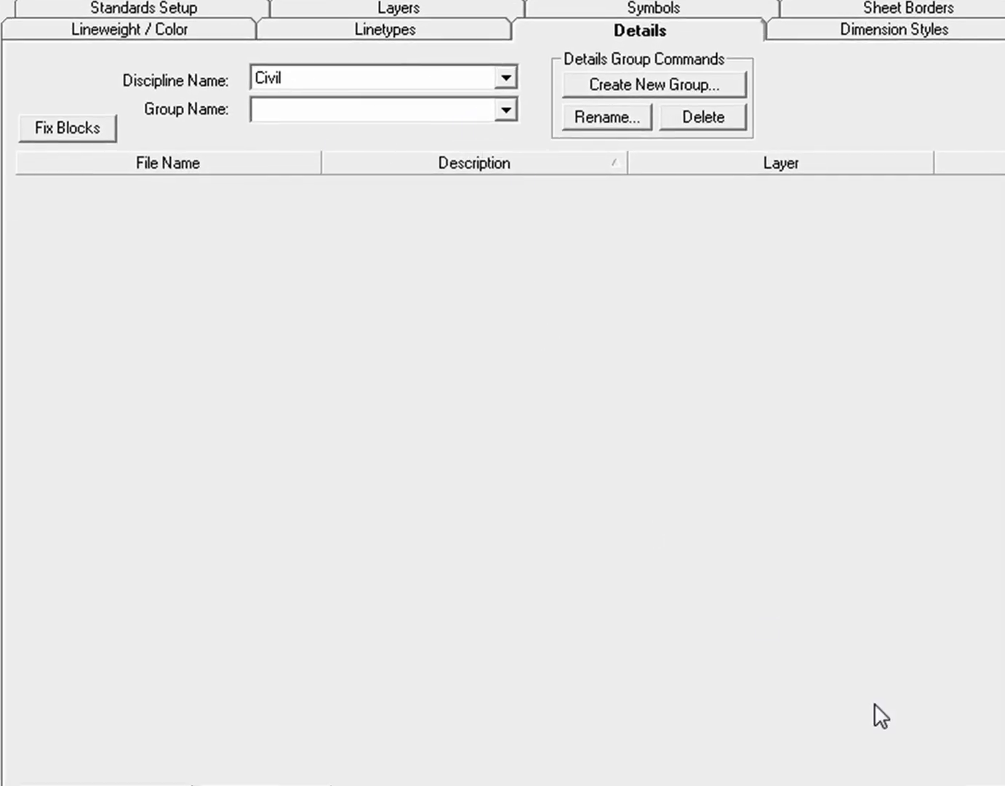
Create a details group named Retaining Walls under the Civil discipline.
left_click(623, 86)
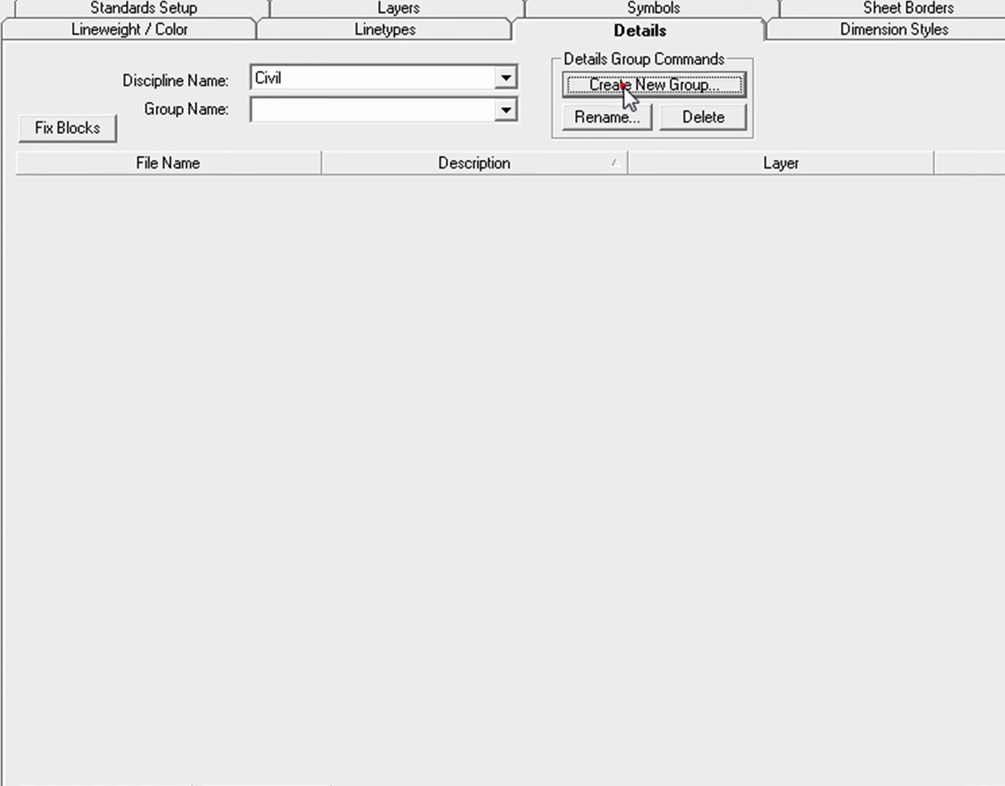
type("Retaining Walls")
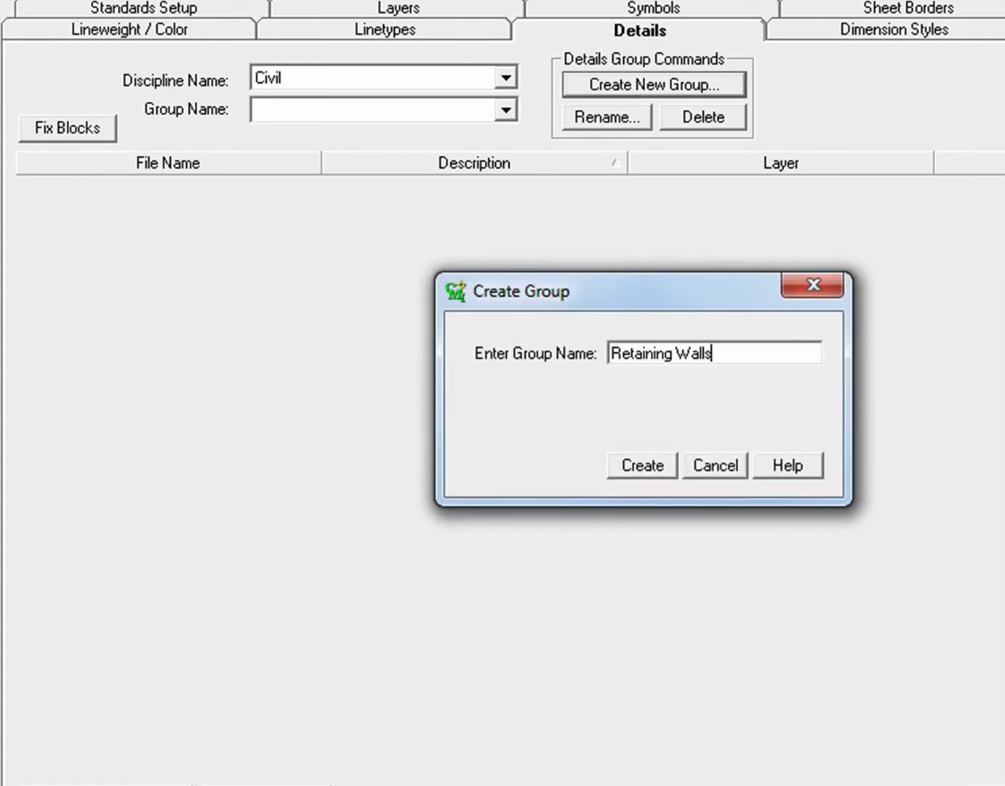
left_click(658, 464)
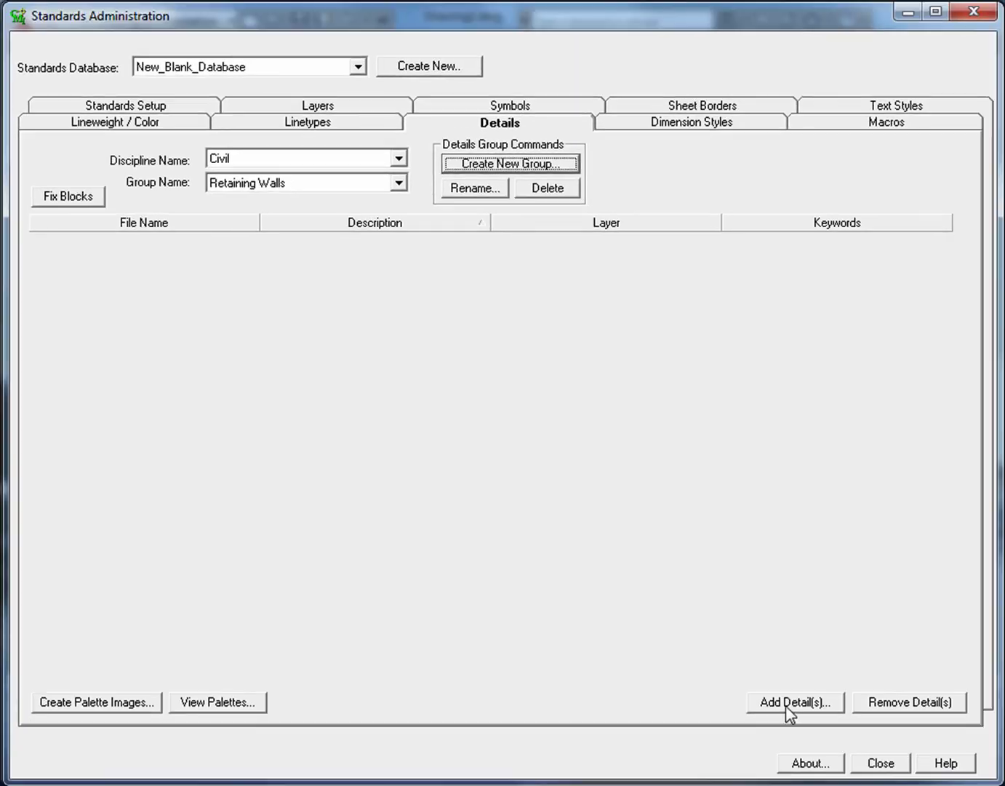
Add all five RetWall drawings from the DataBaseFromScratch Details\Retaining Wall folder to the Retaining Walls group.
left_click(790, 704)
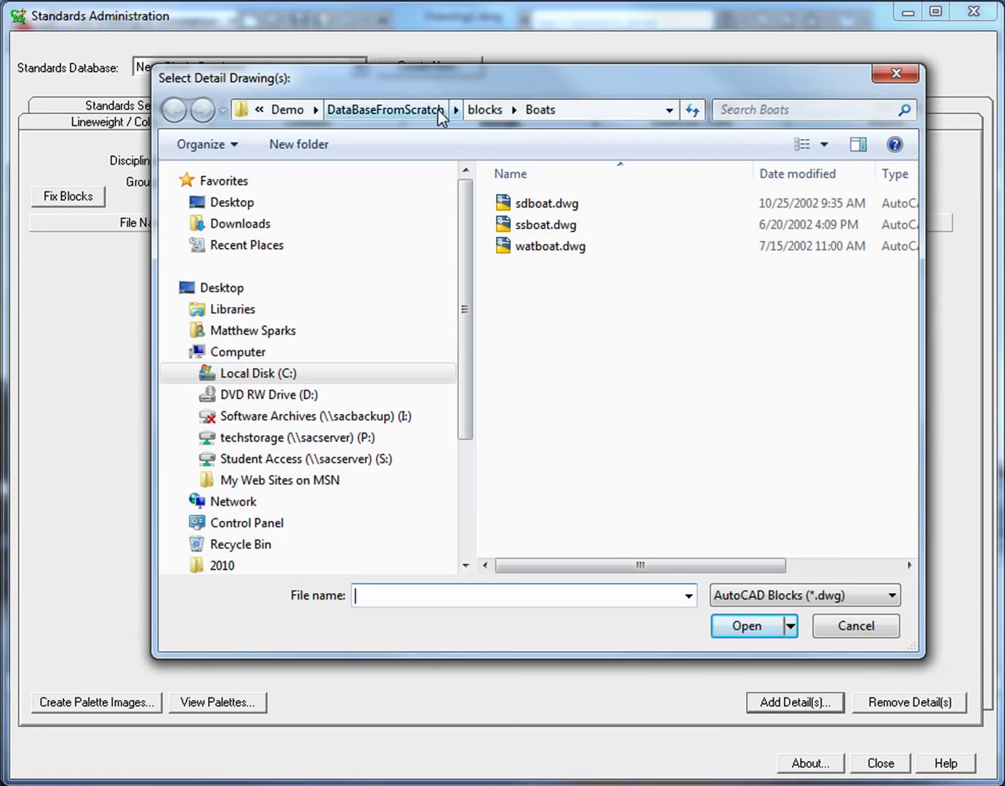
left_click(440, 112)
double_click(529, 227)
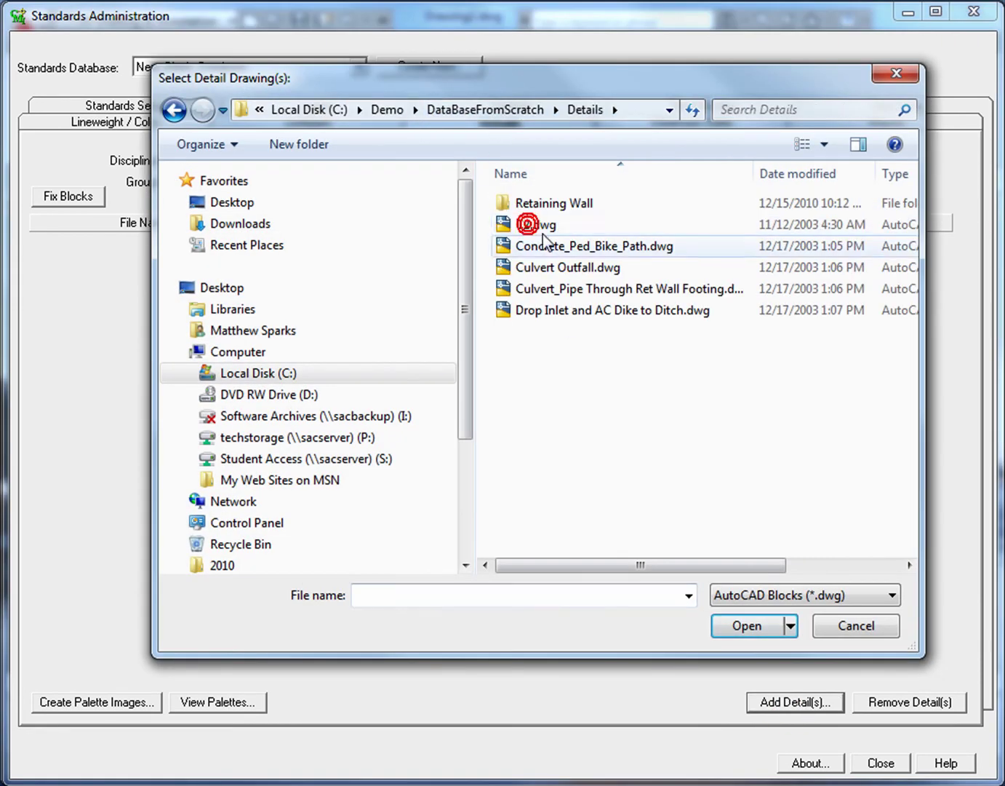
double_click(542, 202)
left_click_drag(616, 349, 528, 211)
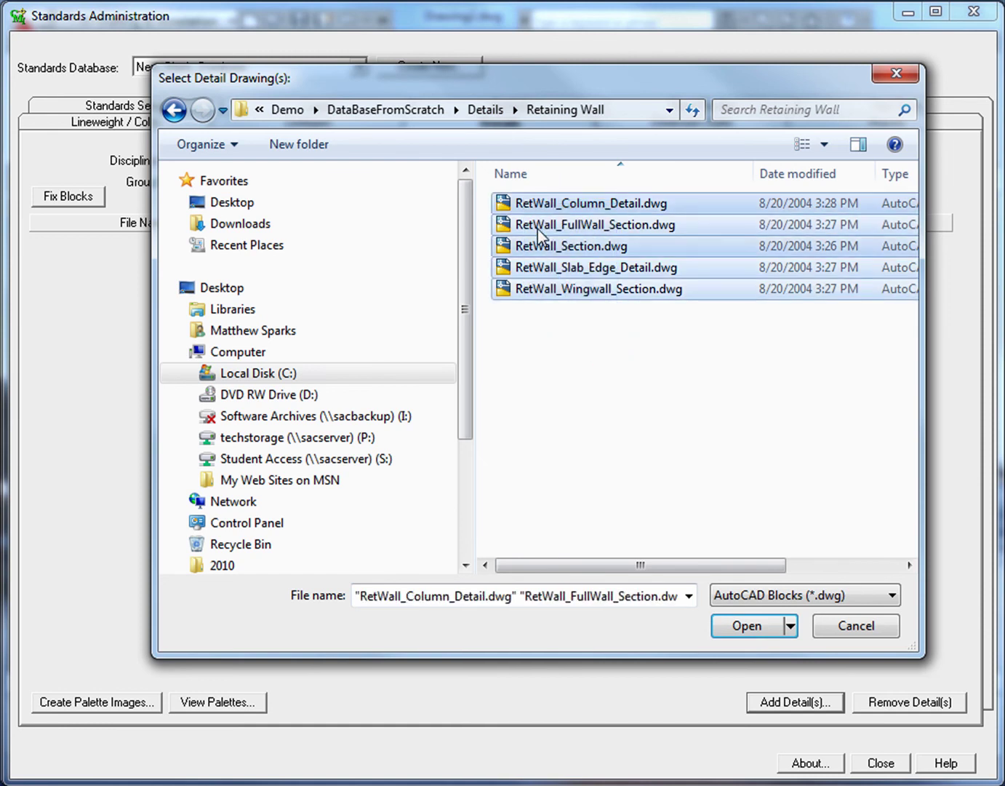
left_click(750, 624)
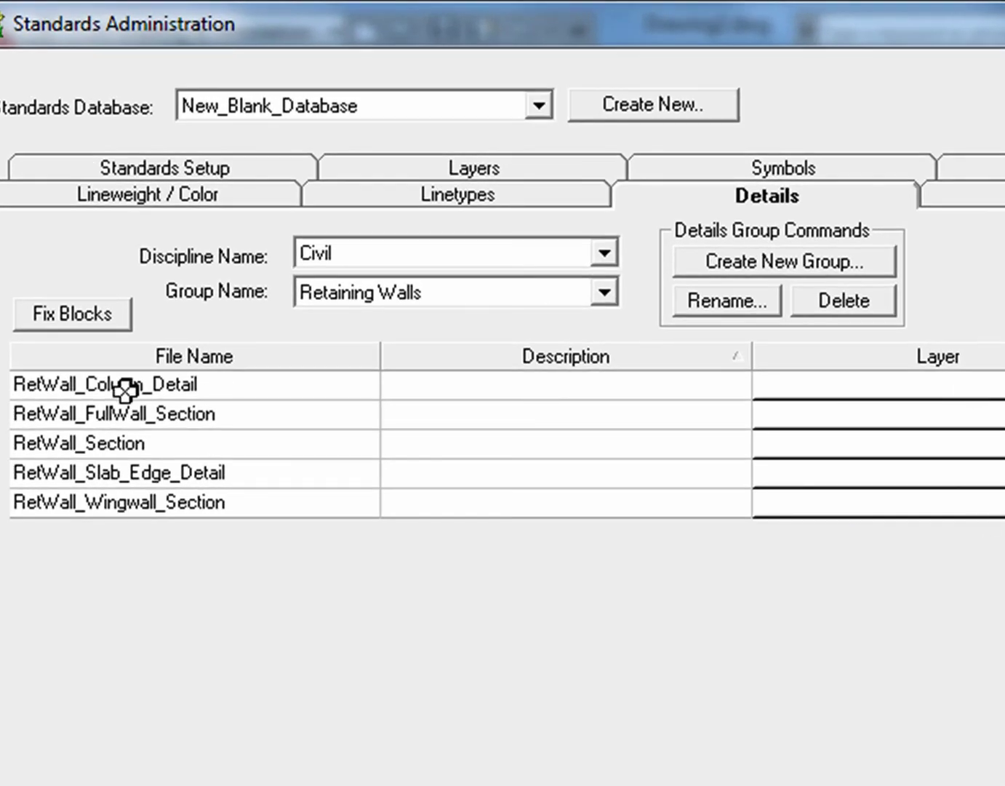
Assign layer C-ANNO-DETL to all five retaining wall details, using DETL as the Minor component.
left_click_drag(157, 385, 202, 497)
right_click(202, 499)
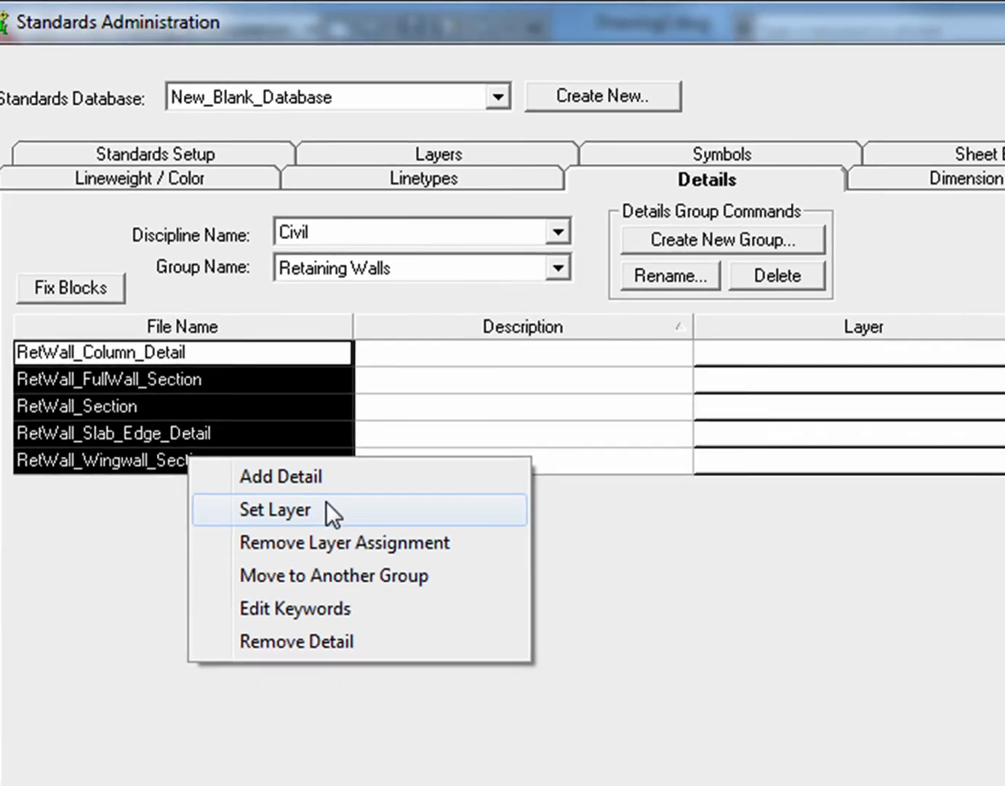
left_click(351, 556)
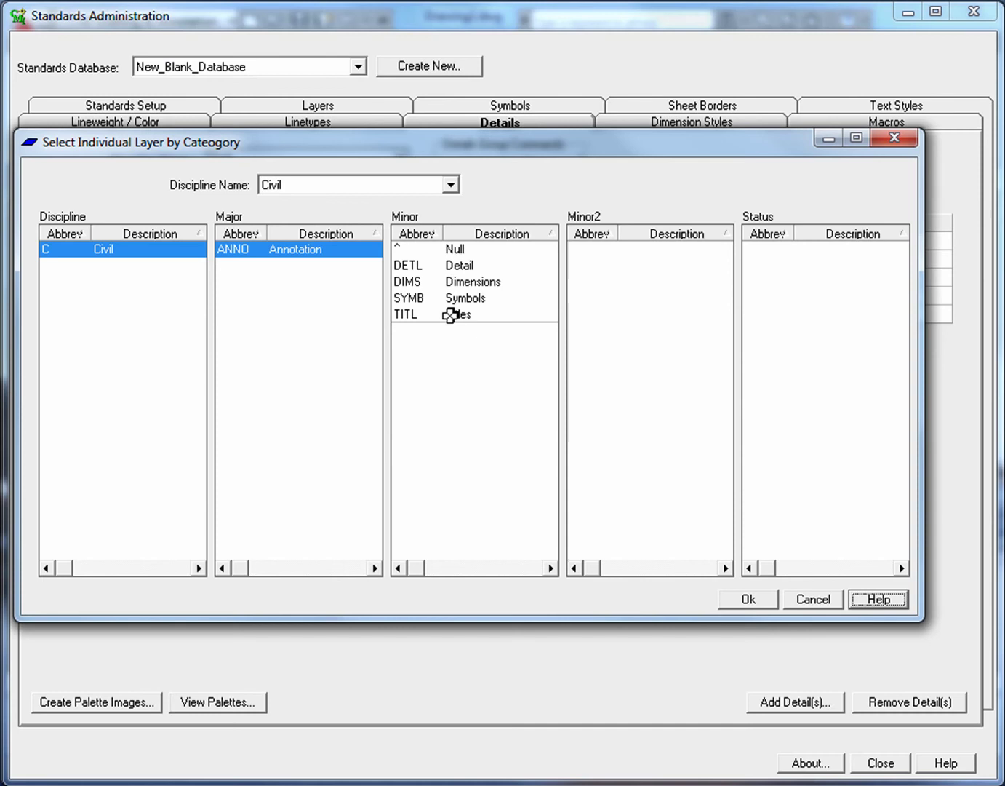
left_click(429, 265)
left_click(749, 599)
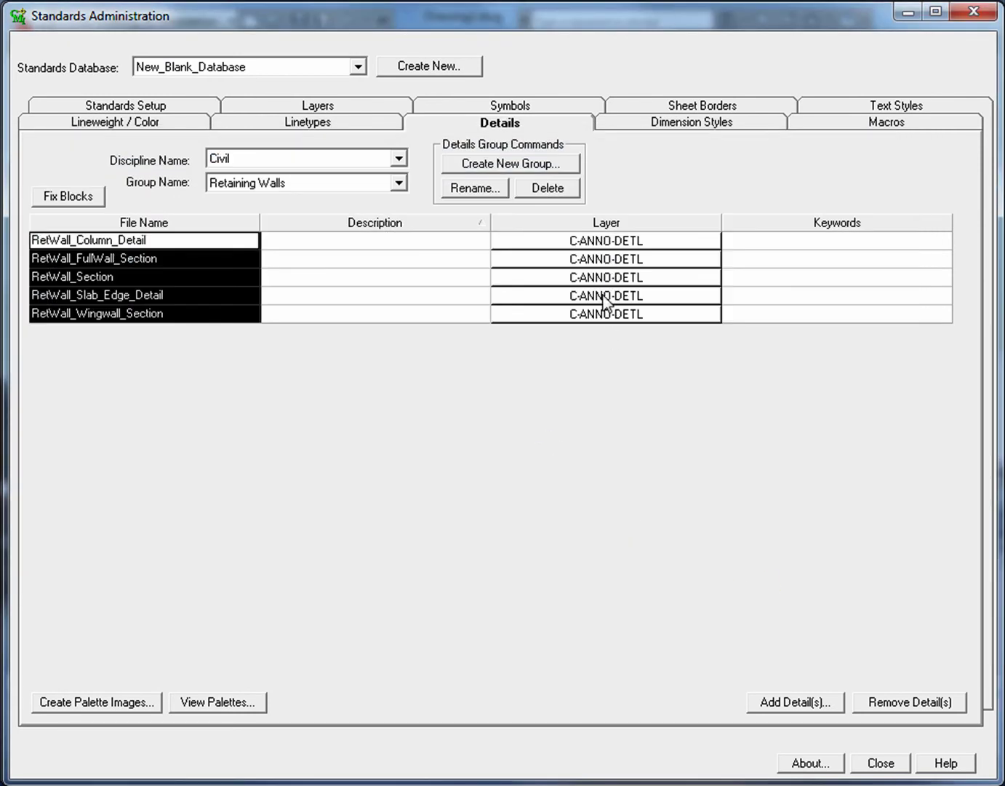
Regenerate the palette images for the Retaining Walls details, viewing the palettes before and after.
left_click(227, 704)
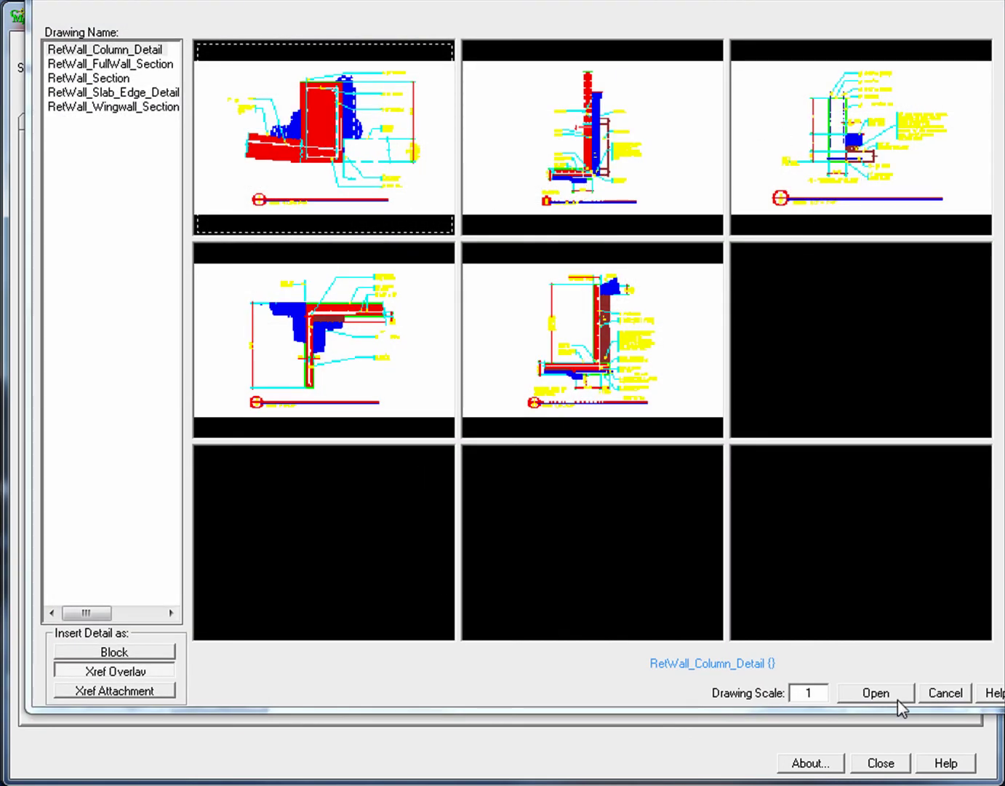
left_click(944, 692)
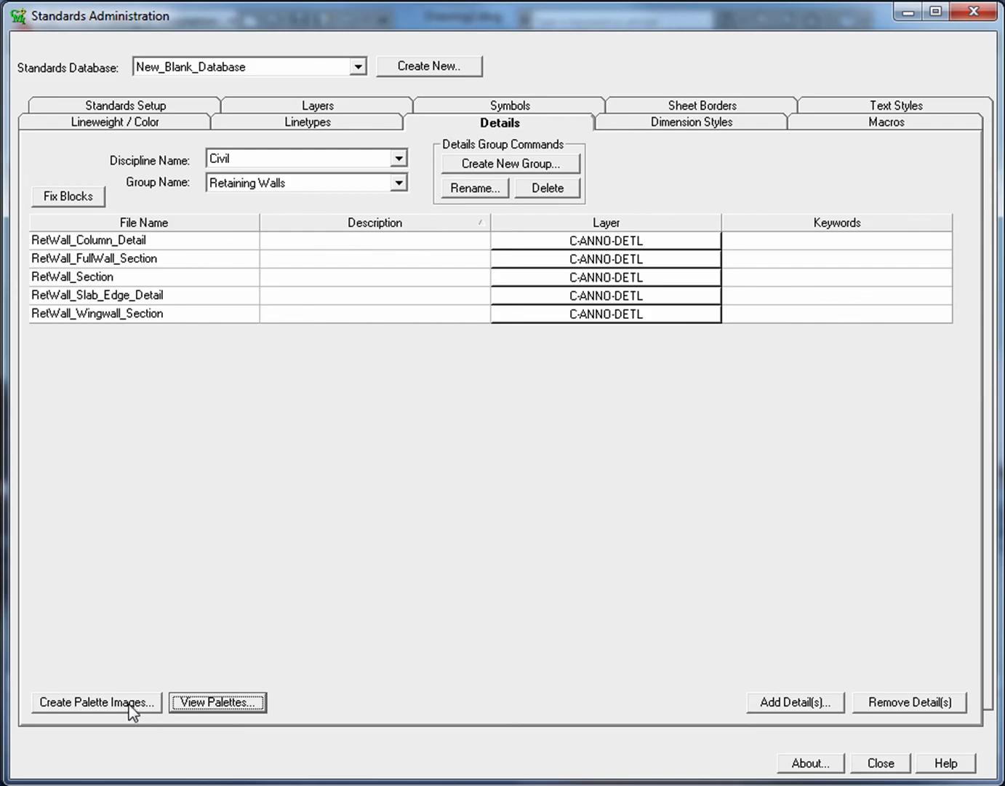
left_click(132, 705)
left_click(471, 482)
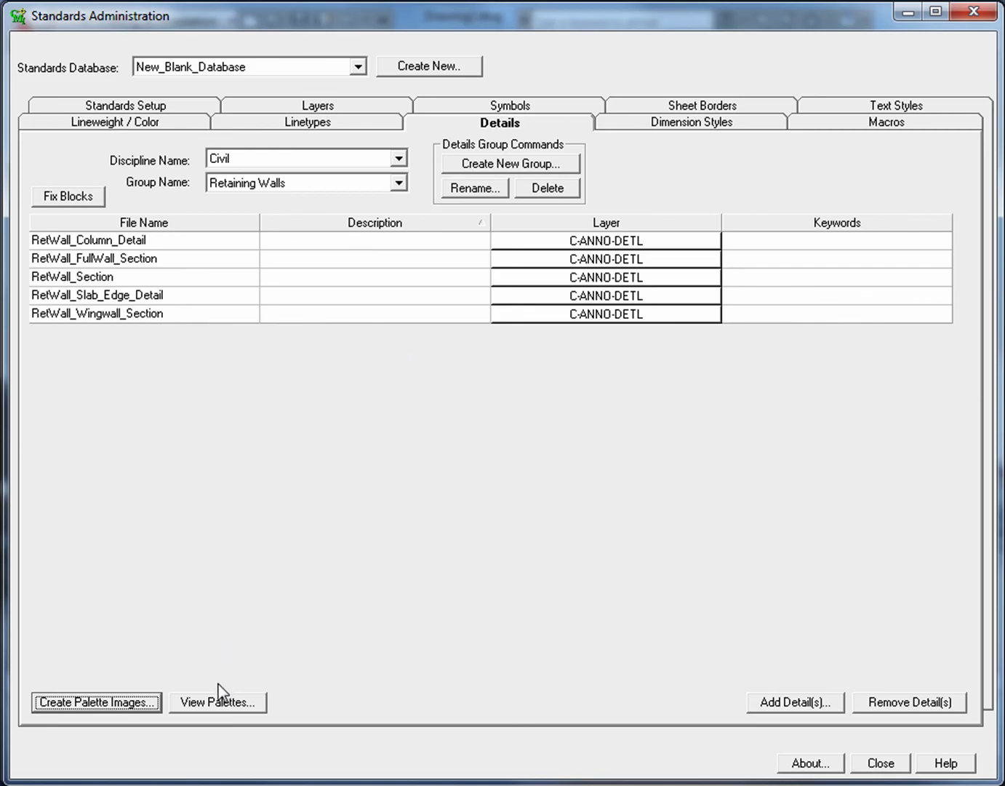
left_click(219, 700)
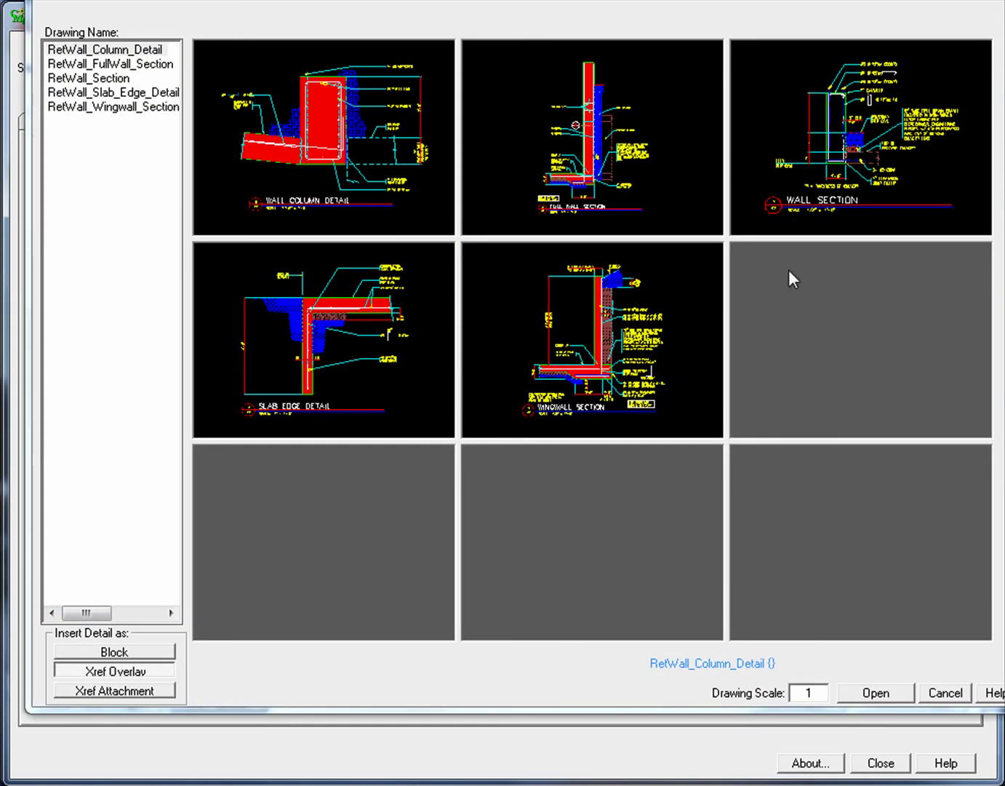